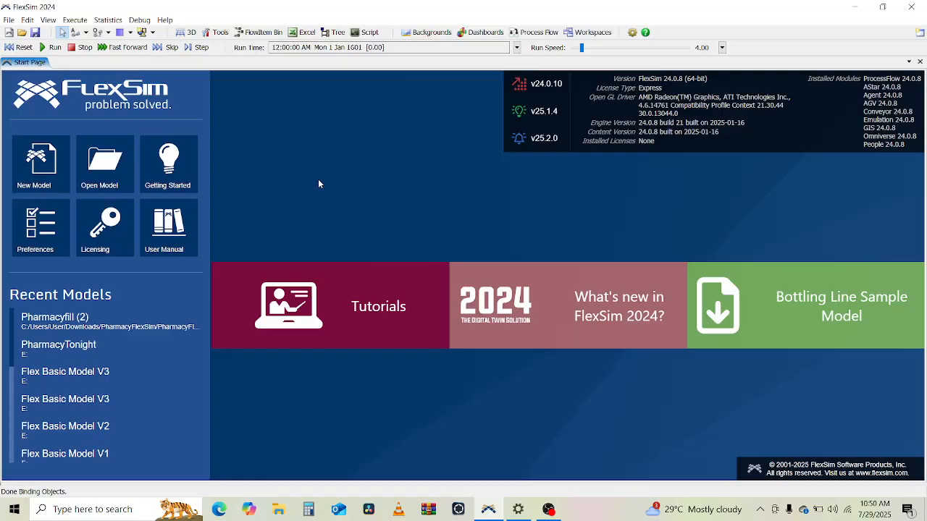
Step: Start a new model with the default units and add a general Process Flow
{"action": "left_click", "coordinate": [39, 162]}
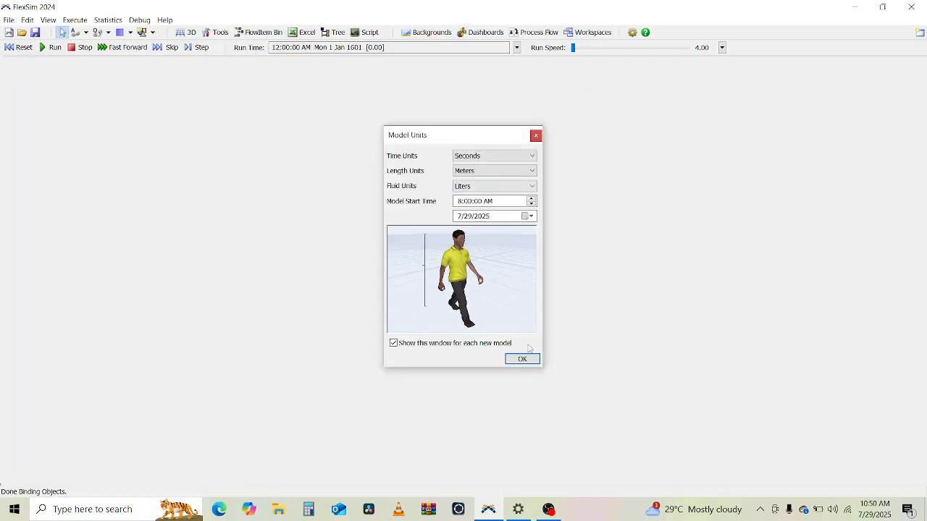
{"action": "left_click", "coordinate": [522, 358]}
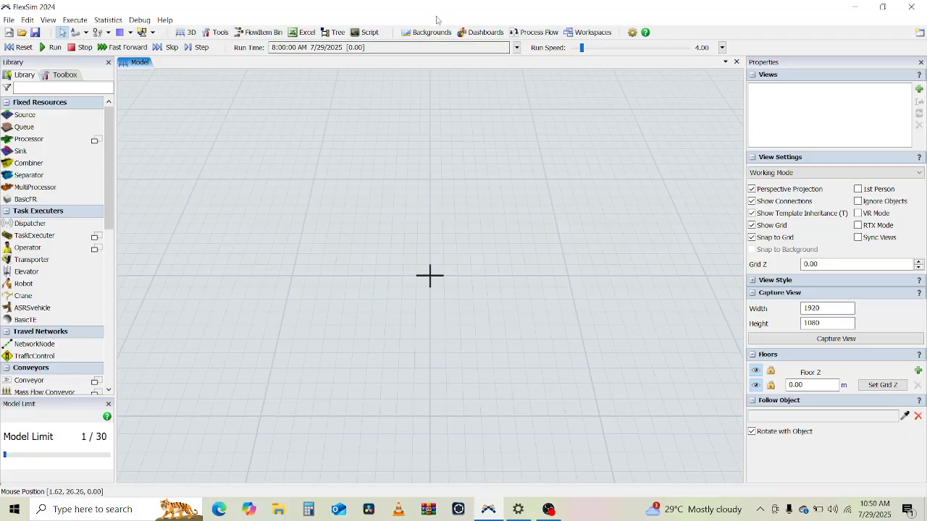
{"action": "left_click", "coordinate": [544, 32]}
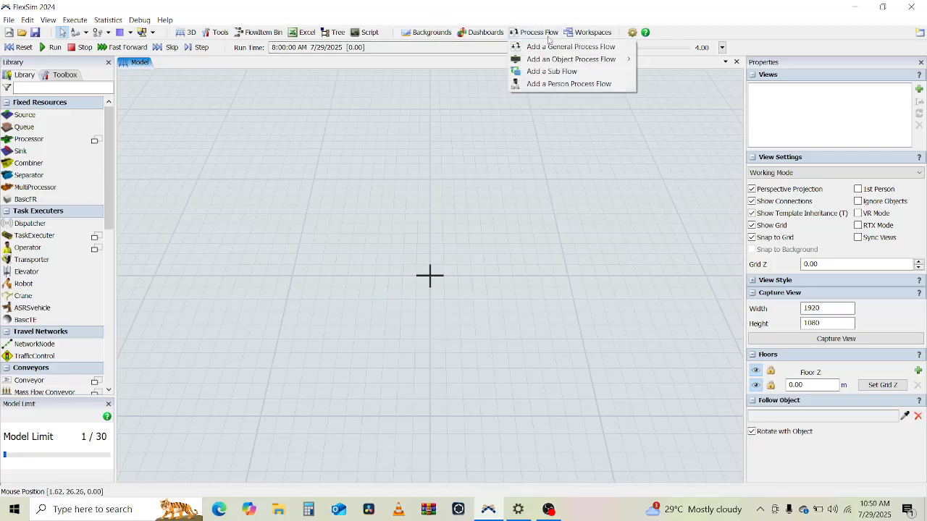
{"action": "left_click", "coordinate": [555, 47]}
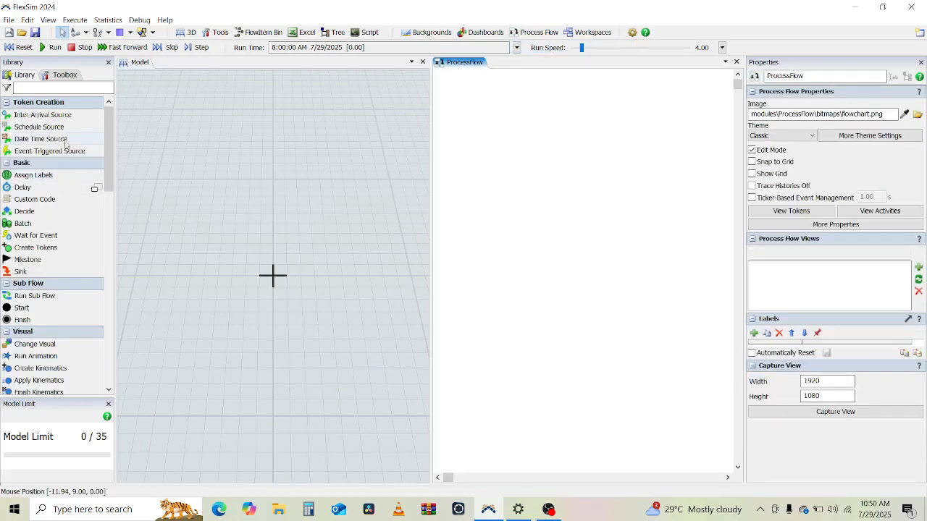
Step: Add an Inter-Arrival Source and set its inter-arrival time to exponential(0, 10, getstream(activity))
{"action": "left_click", "coordinate": [43, 115]}
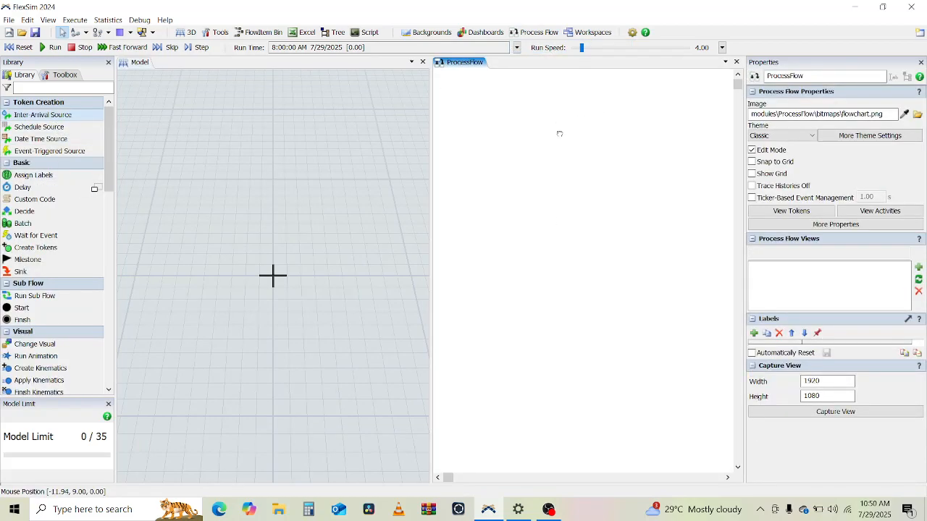
{"action": "left_click", "coordinate": [560, 136]}
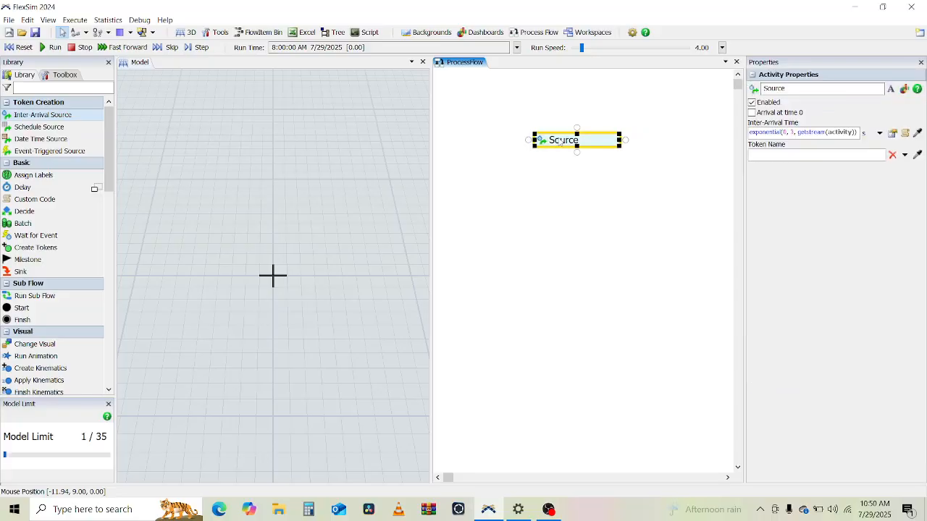
{"action": "left_click_drag", "start_coordinate": [557, 136], "coordinate": [557, 138]}
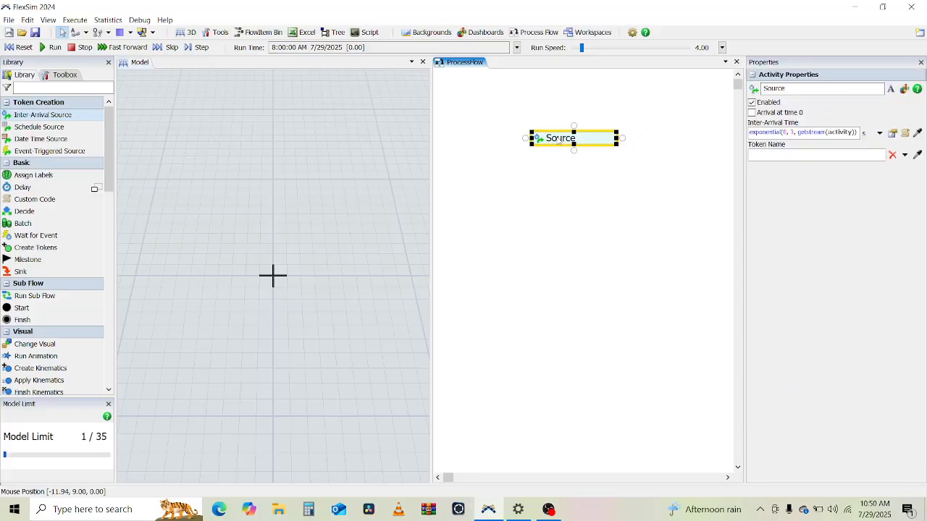
{"action": "left_click", "coordinate": [792, 132]}
{"action": "key", "text": "BackSpace"}
{"action": "type", "text": "10"}
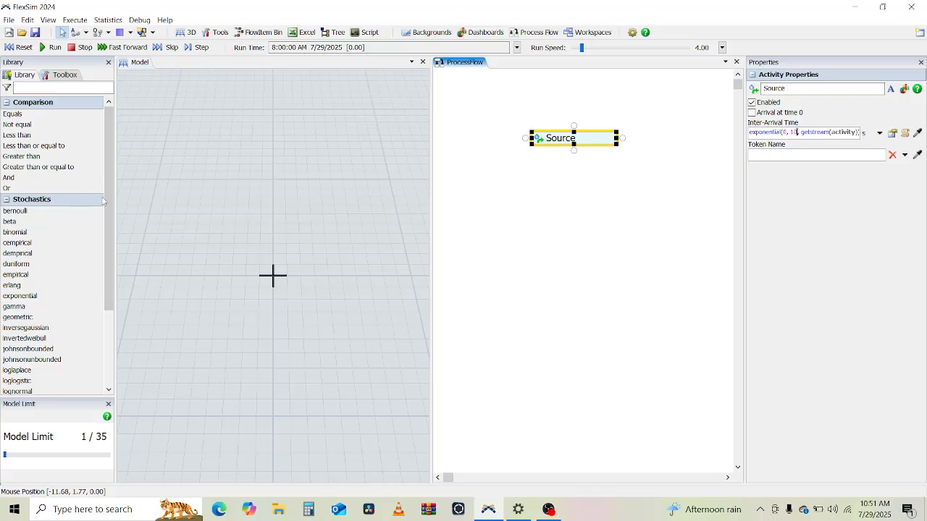
Step: Attach an Assign Labels activity directly below the Source
{"action": "left_click_drag", "start_coordinate": [115, 195], "coordinate": [157, 195]}
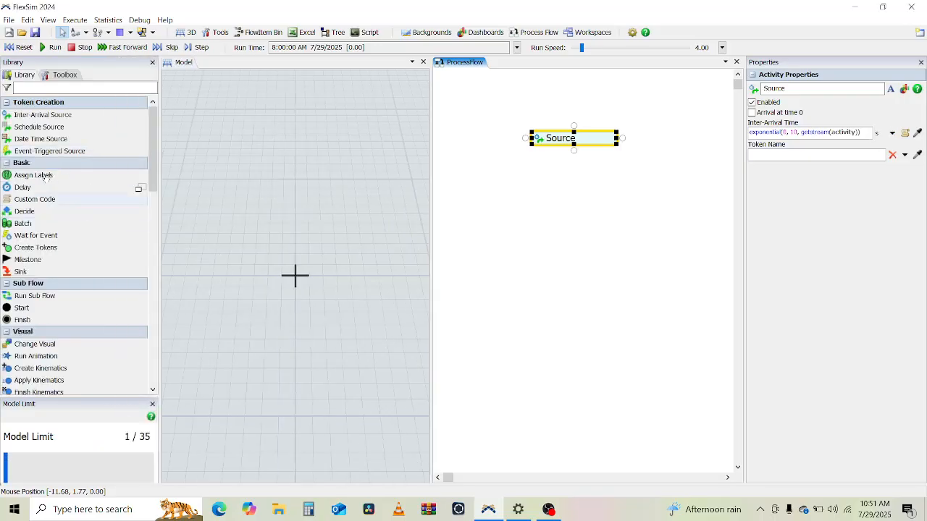
{"action": "left_click_drag", "start_coordinate": [44, 176], "coordinate": [590, 191]}
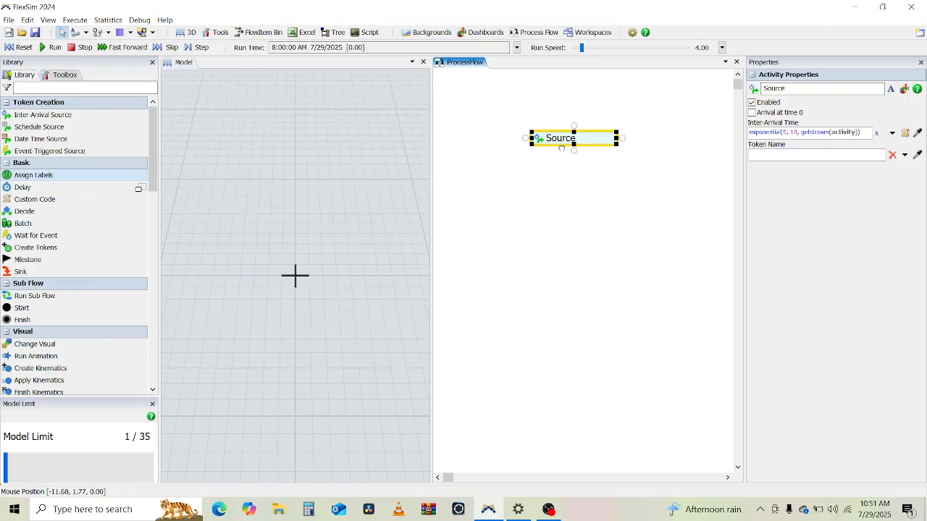
{"action": "left_click_drag", "start_coordinate": [562, 147], "coordinate": [575, 155]}
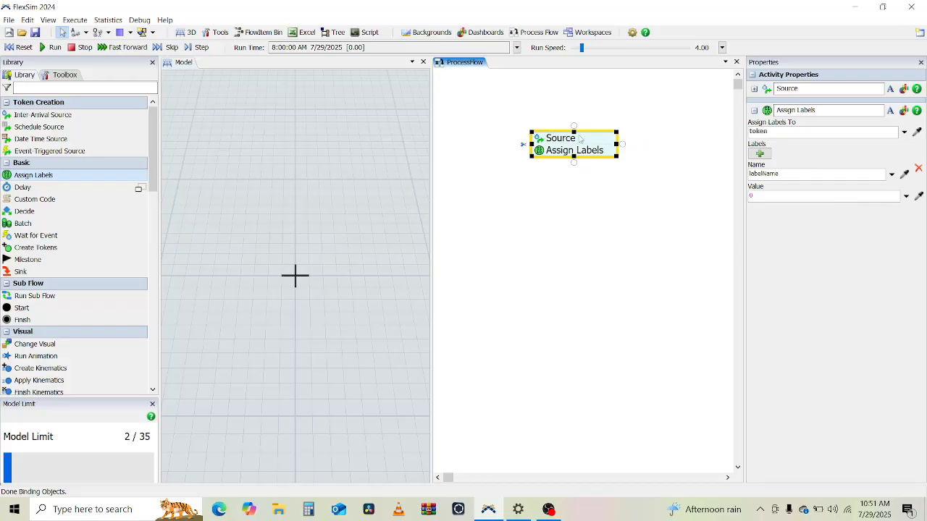
Step: Give the Assign Labels a label named product with value duniform(1,2)
{"action": "left_click", "coordinate": [772, 131]}
{"action": "double_click", "coordinate": [783, 173]}
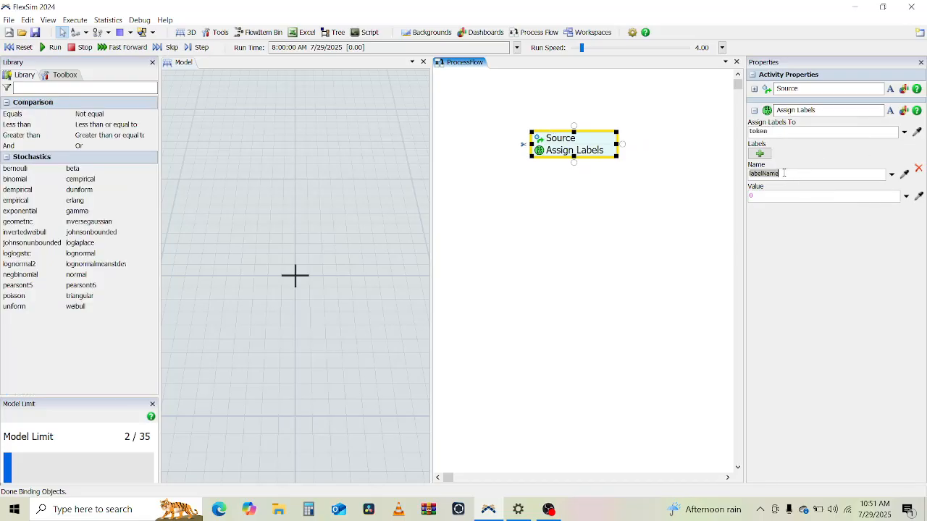
{"action": "type", "text": "product"}
{"action": "left_click", "coordinate": [773, 197]}
{"action": "type", "text": "duniform"}
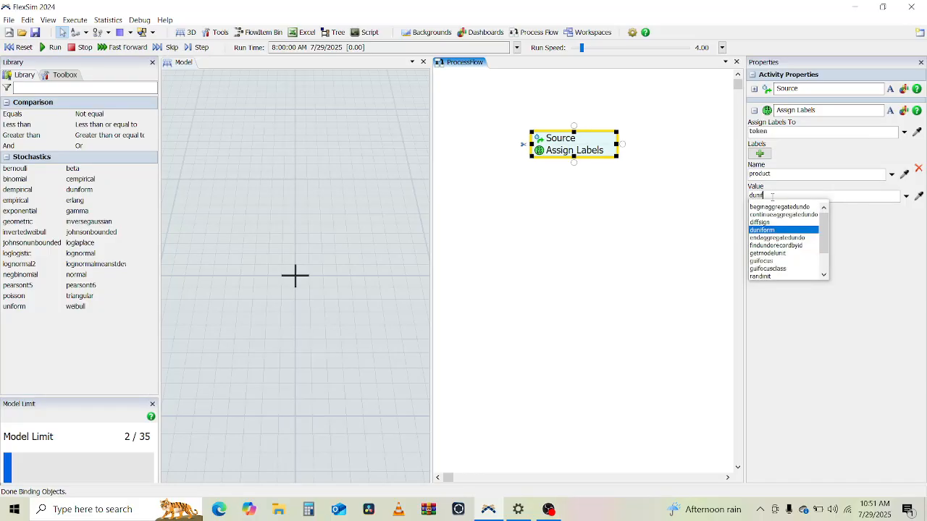
{"action": "key", "text": "Return"}
{"action": "type", "text": "(1,"}
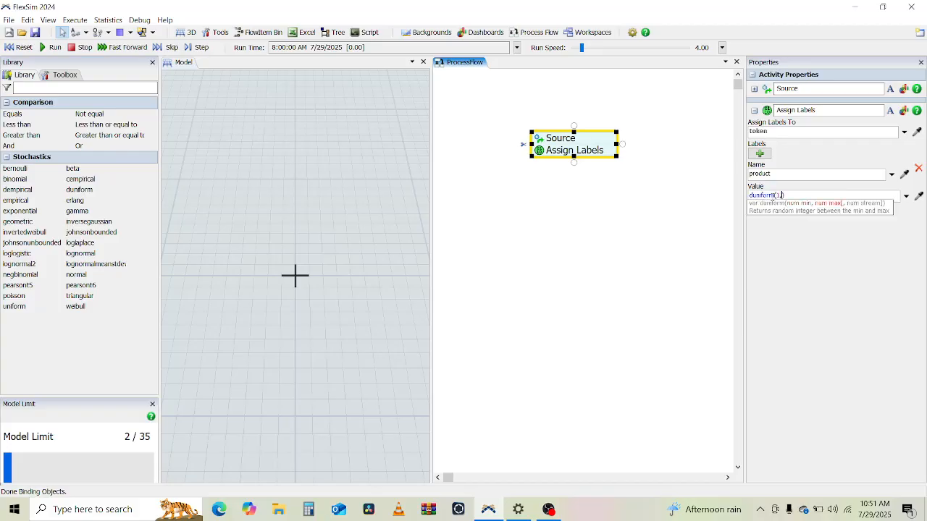
{"action": "type", "text": "2)"}
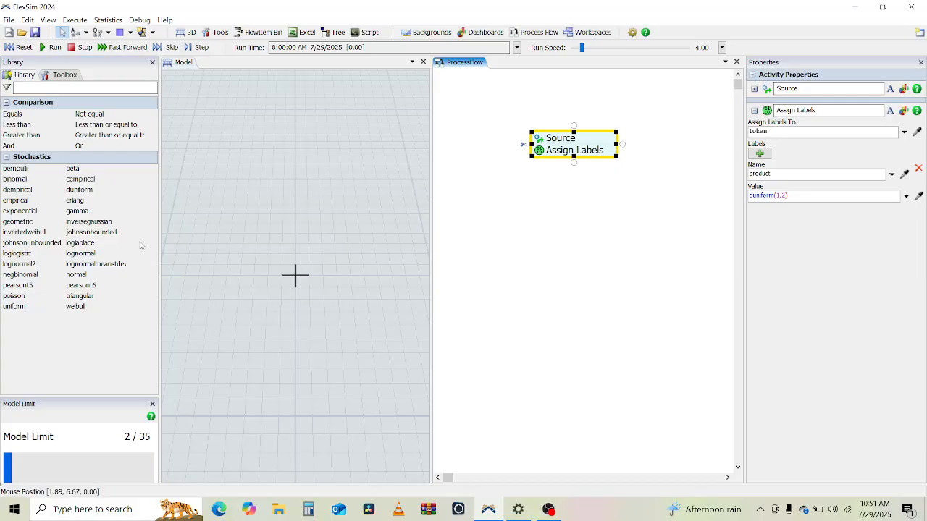
Step: Attach a Create Object activity below the Assign Labels activity
{"action": "left_click", "coordinate": [458, 322]}
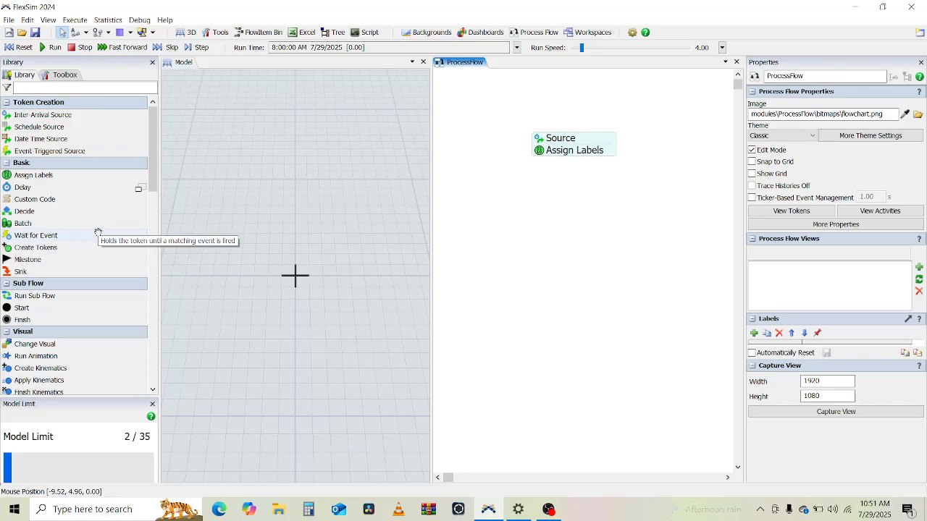
{"action": "scroll", "coordinate": [112, 325], "scroll_direction": "down", "scroll_amount": 2}
{"action": "scroll", "coordinate": [110, 330], "scroll_direction": "down", "scroll_amount": 3}
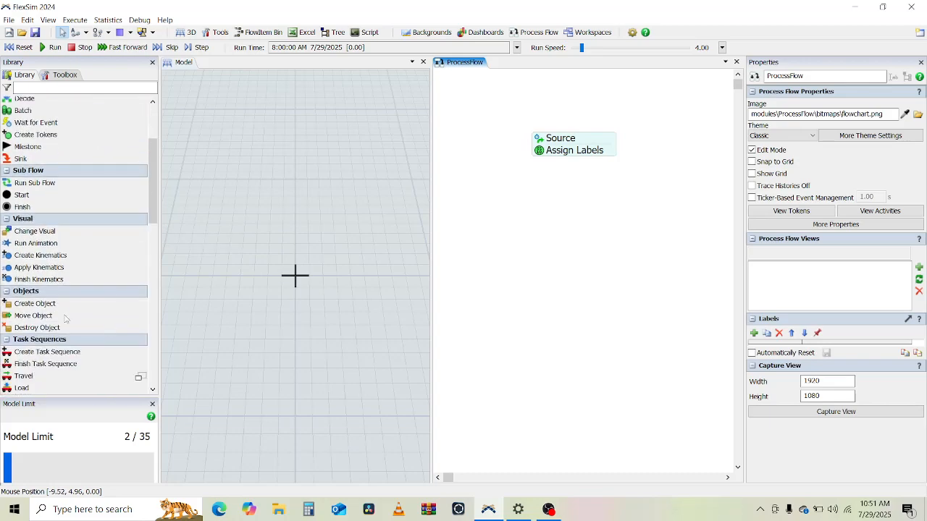
{"action": "left_click", "coordinate": [572, 164]}
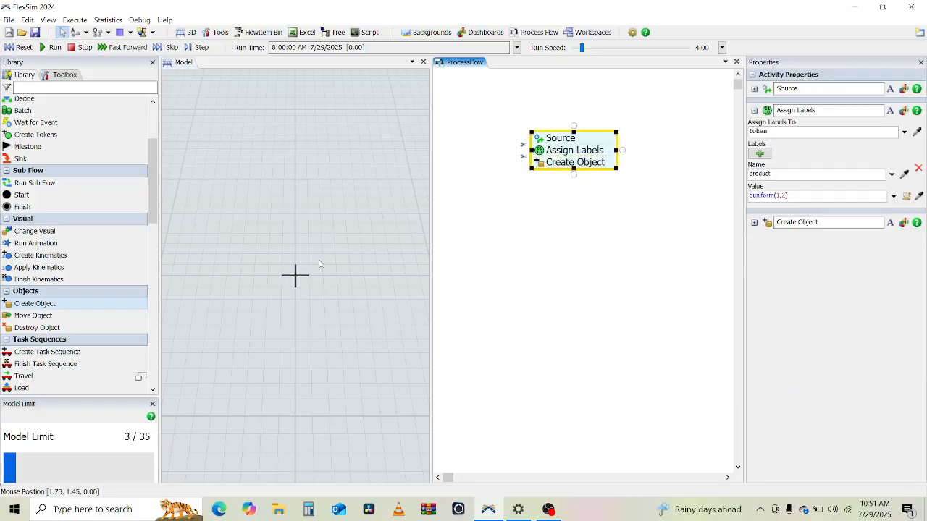
Step: Widen the 3D model view and place two Queue objects side by side in it
{"action": "scroll", "coordinate": [82, 170], "scroll_direction": "up", "scroll_amount": 5}
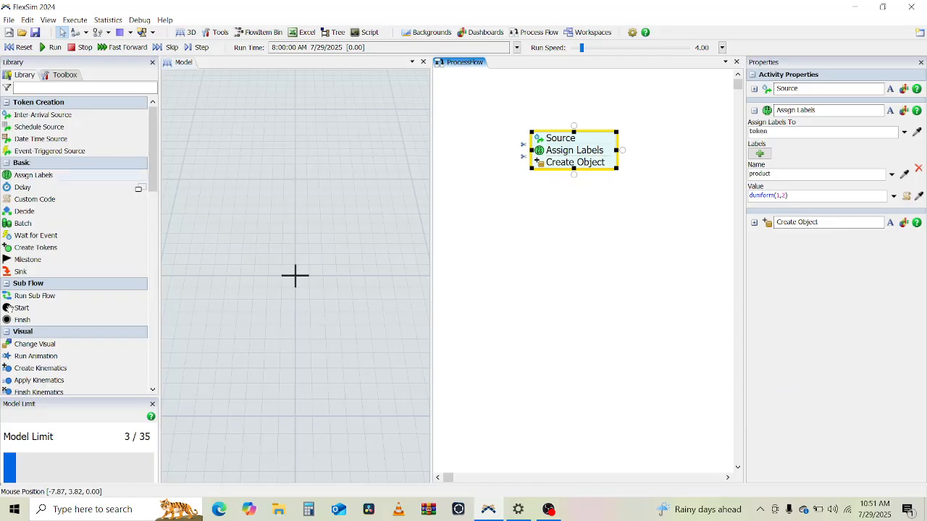
{"action": "left_click", "coordinate": [246, 240]}
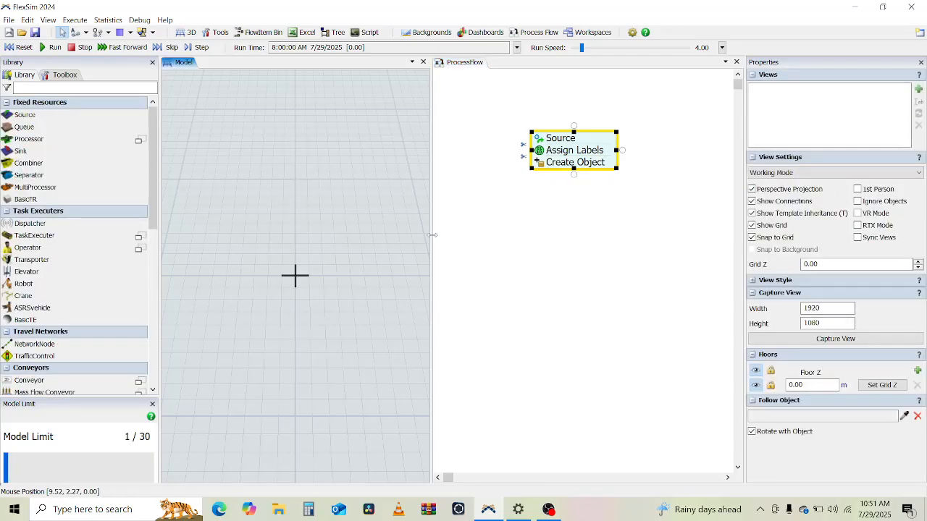
{"action": "left_click_drag", "start_coordinate": [431, 234], "coordinate": [516, 234]}
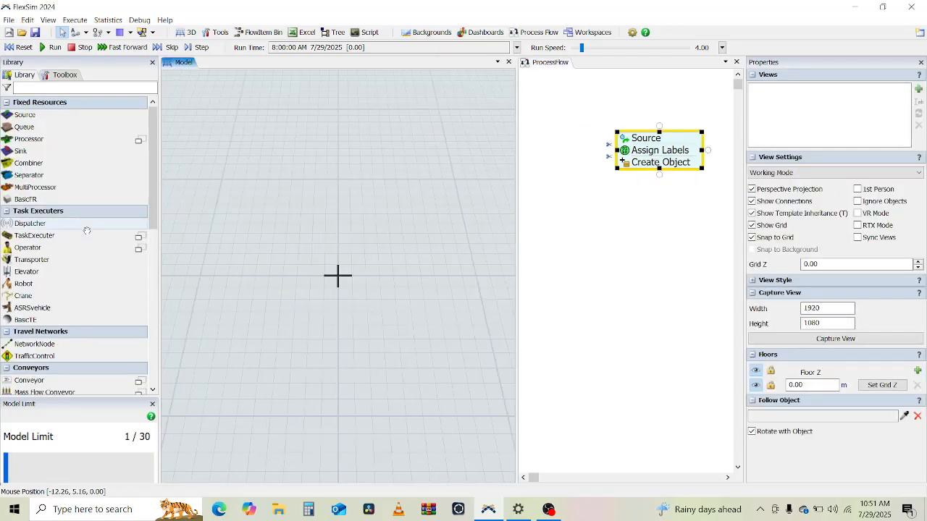
{"action": "left_click_drag", "start_coordinate": [25, 127], "coordinate": [204, 282]}
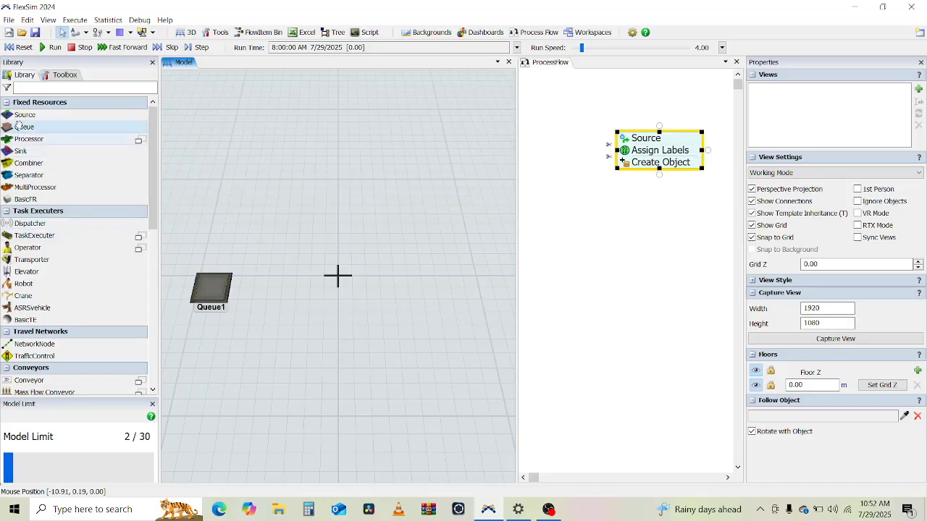
{"action": "left_click_drag", "start_coordinate": [20, 126], "coordinate": [346, 283]}
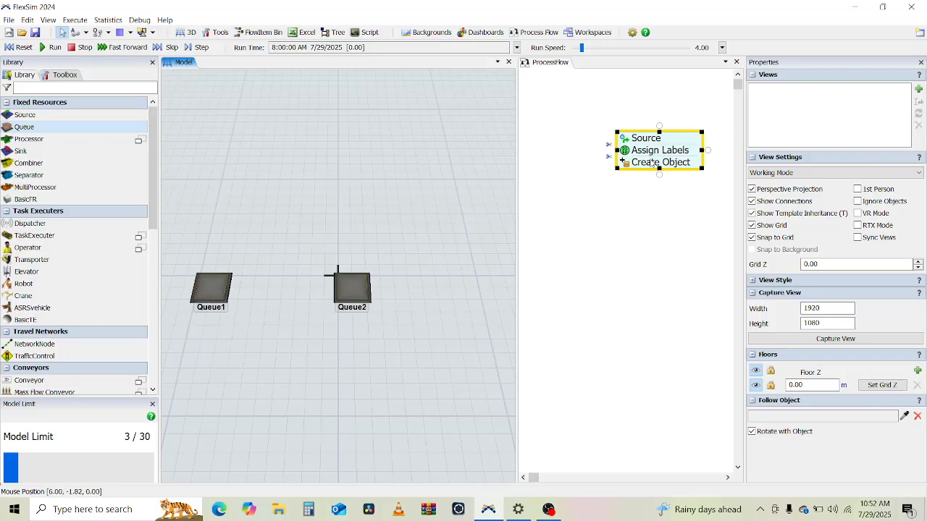
Step: Set the Create Object activity's object to Conditional Object/Flowitem
{"action": "double_click", "coordinate": [630, 164]}
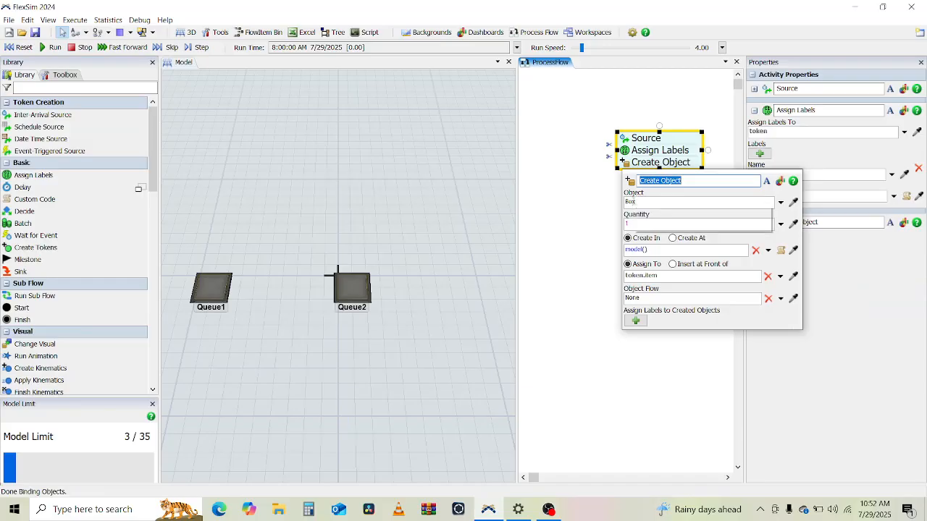
{"action": "left_click", "coordinate": [640, 201]}
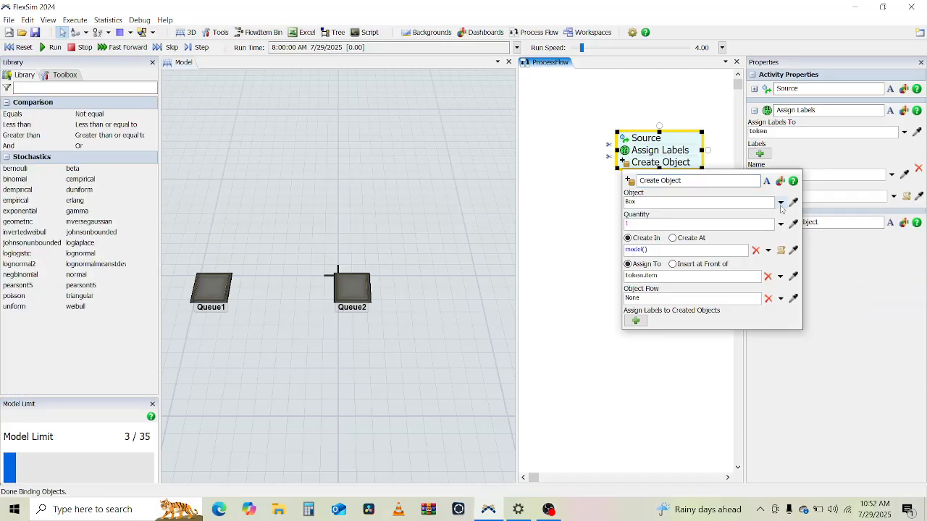
{"action": "left_click", "coordinate": [781, 203]}
{"action": "mouse_move", "coordinate": [743, 275]}
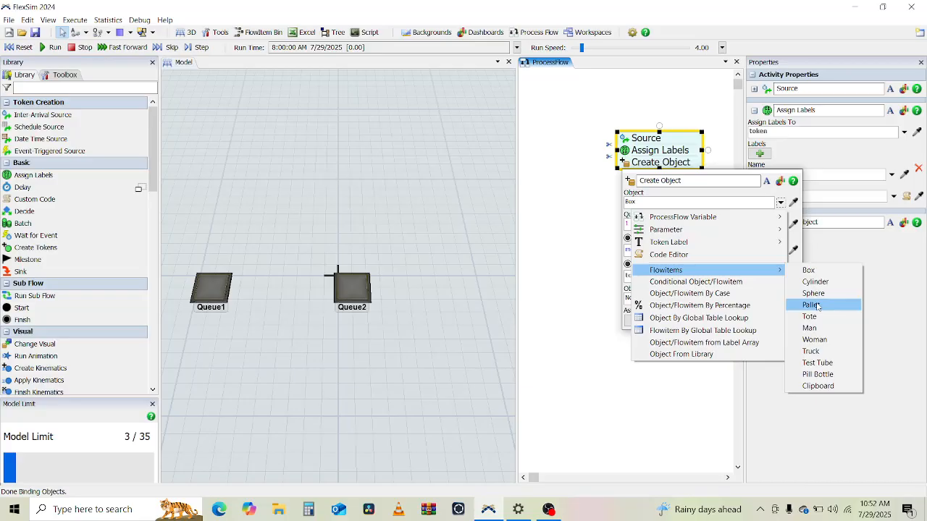
{"action": "left_click", "coordinate": [729, 202]}
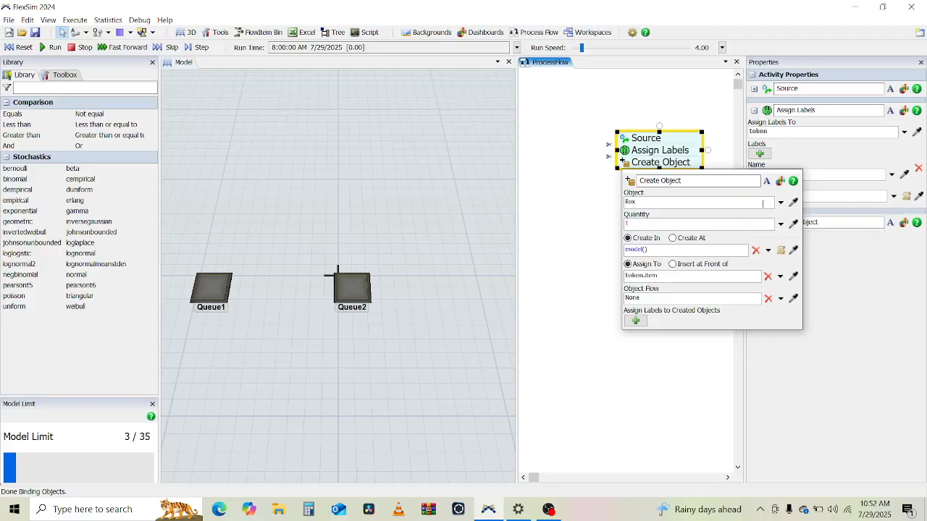
{"action": "left_click", "coordinate": [781, 204]}
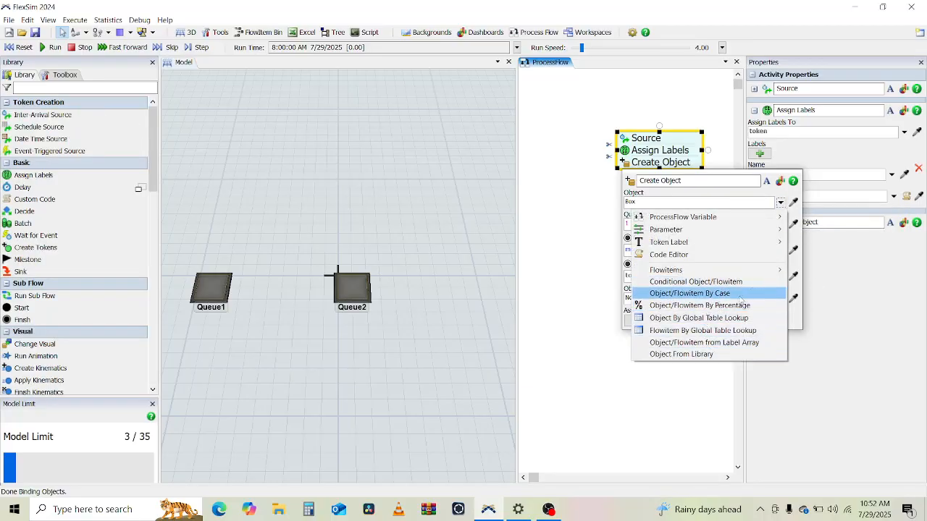
{"action": "left_click", "coordinate": [716, 283]}
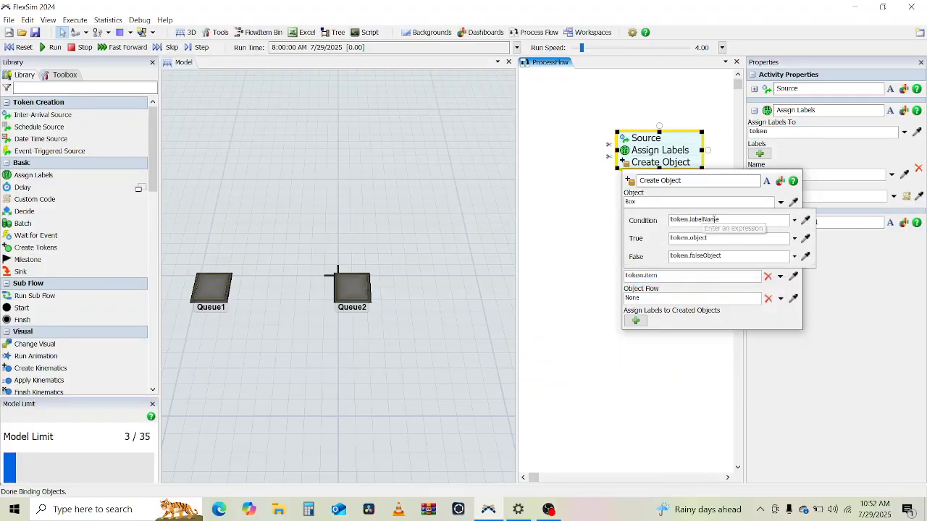
Step: Set the conditional object's condition to token.product == 1, its true value to 1 and false value to 2
{"action": "left_click", "coordinate": [715, 220]}
{"action": "left_click_drag", "start_coordinate": [725, 220], "coordinate": [697, 221]}
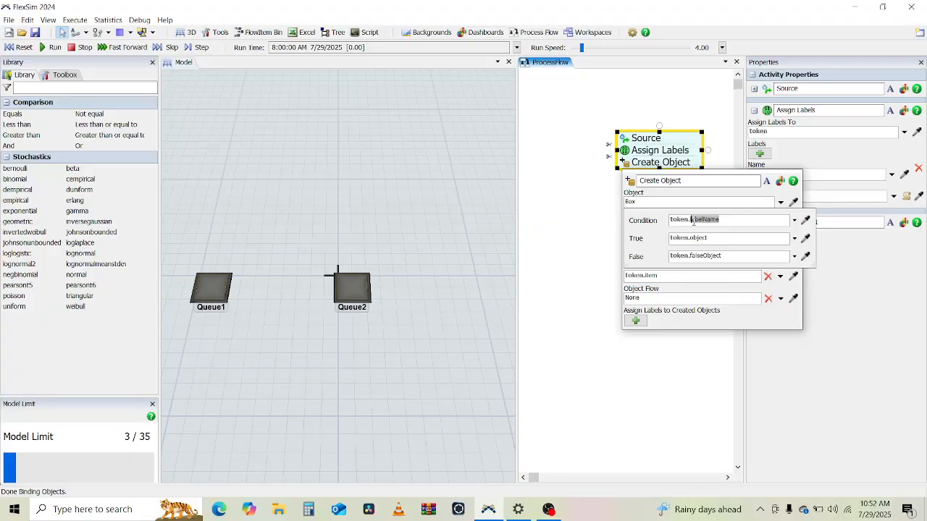
{"action": "type", "text": "l"}
{"action": "type", "text": "prod"}
{"action": "type", "text": "u"}
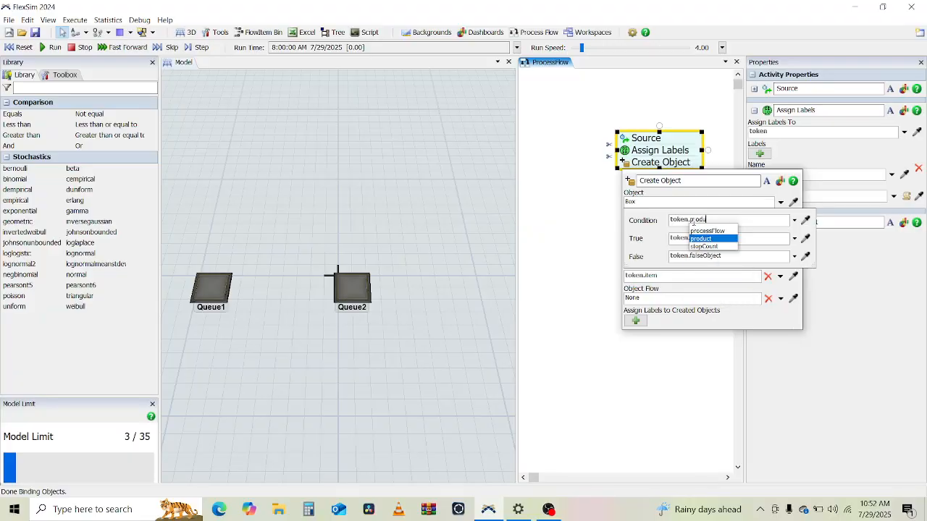
{"action": "key", "text": "Return"}
{"action": "type", "text": "== 1"}
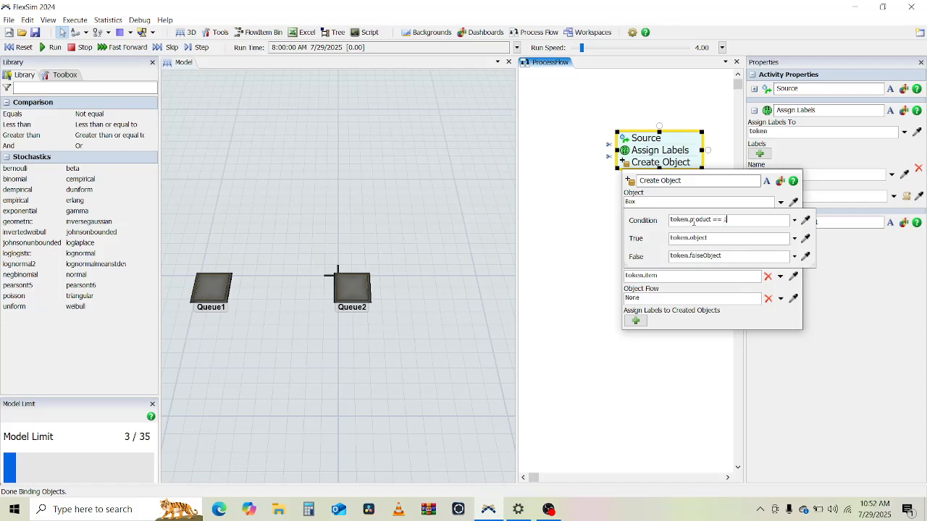
{"action": "left_click", "coordinate": [763, 238]}
{"action": "type", "text": "t"}
{"action": "left_click", "coordinate": [712, 257]}
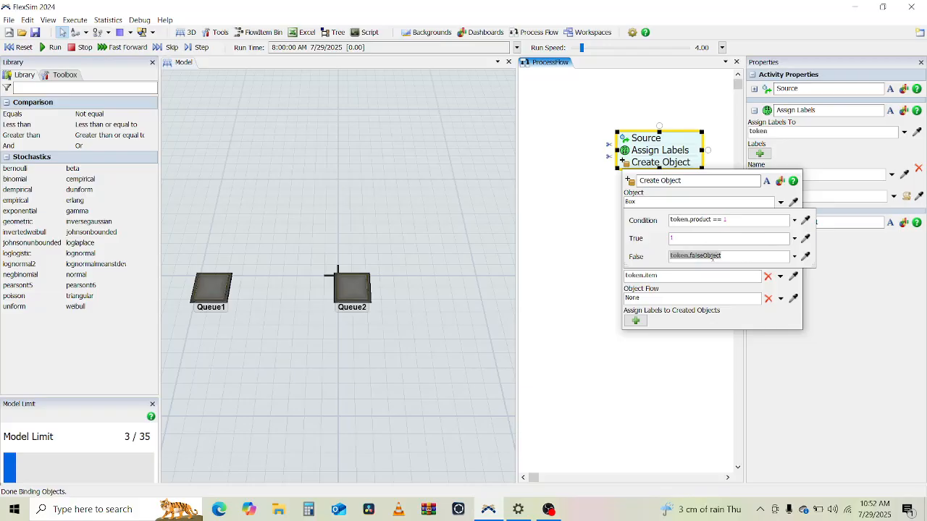
{"action": "type", "text": "2"}
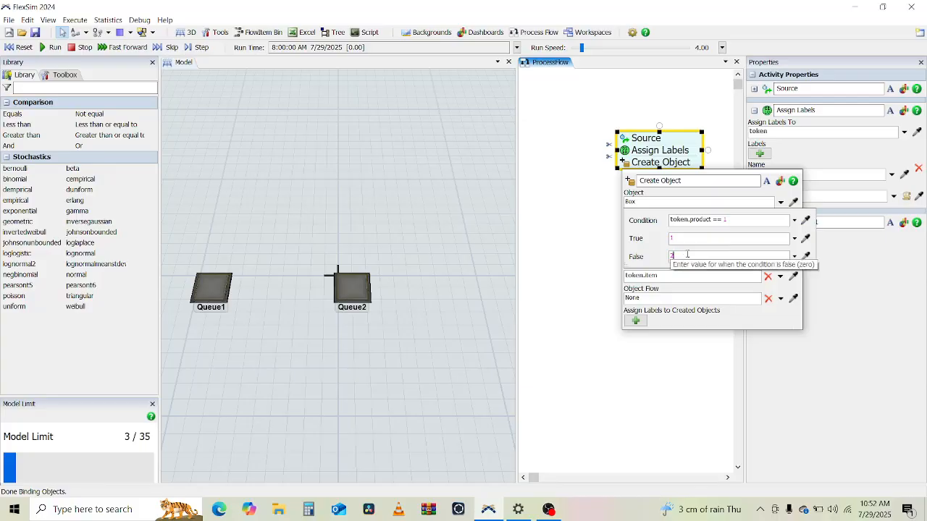
{"action": "left_click", "coordinate": [762, 323]}
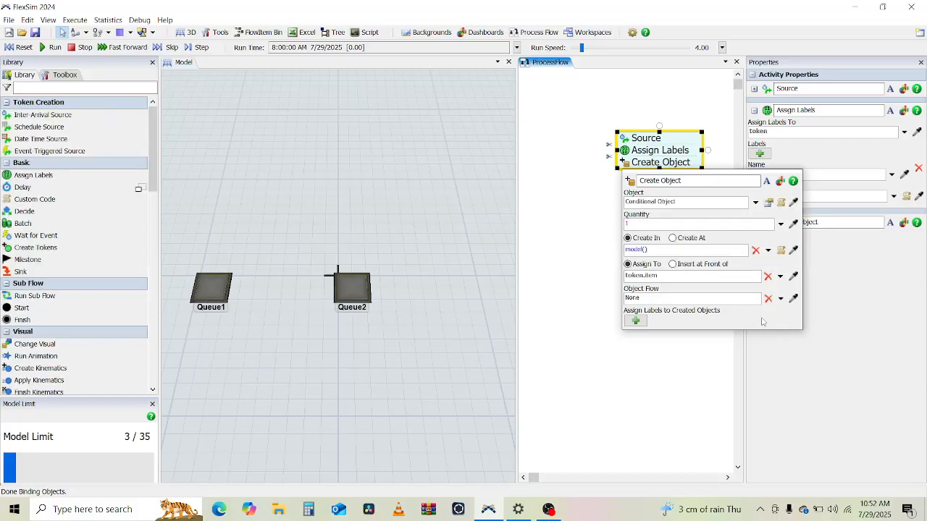
Step: Close the Create Object properties and attach a Move Object activity below the Create Object activity
{"action": "left_click", "coordinate": [635, 223]}
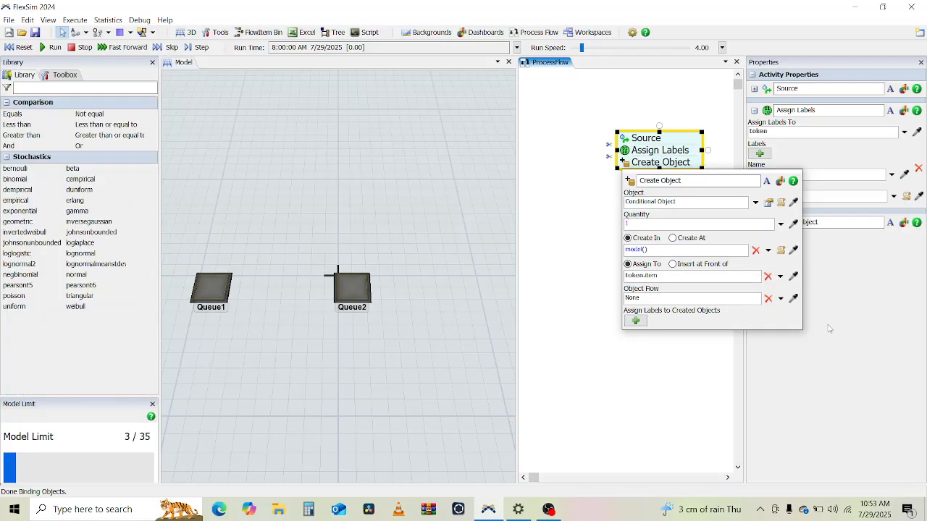
{"action": "left_click", "coordinate": [587, 281]}
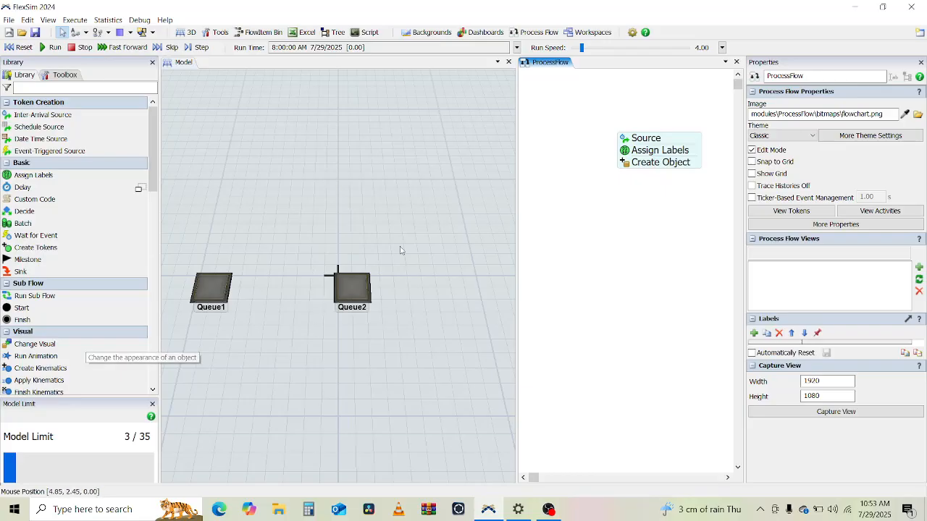
{"action": "left_click", "coordinate": [632, 166]}
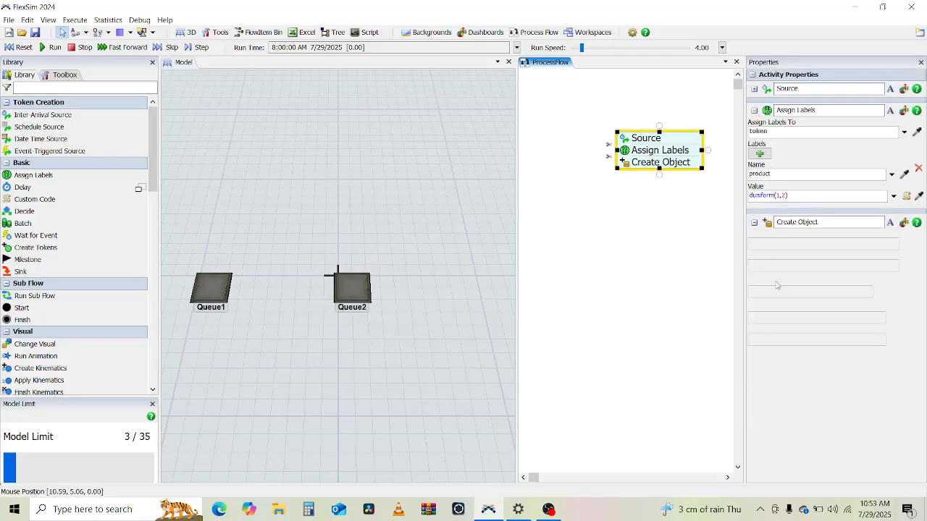
{"action": "left_click", "coordinate": [753, 222]}
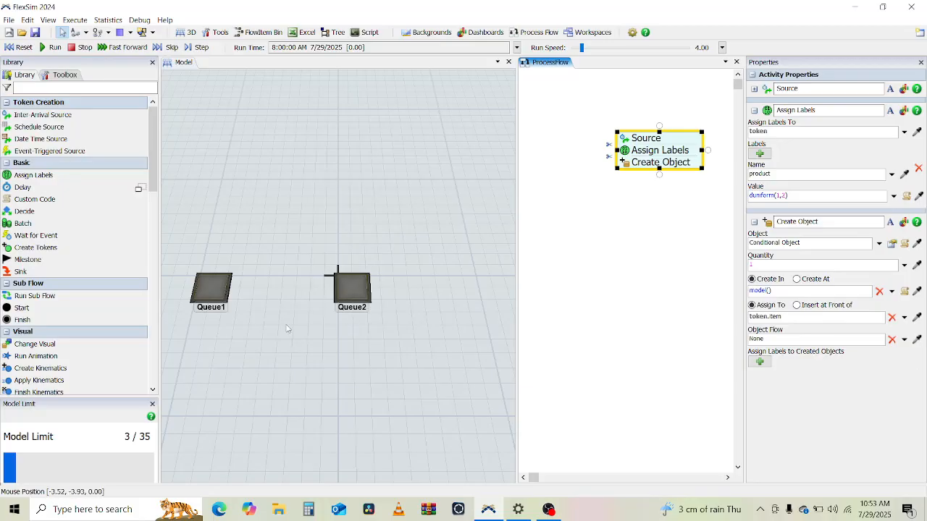
{"action": "scroll", "coordinate": [64, 275], "scroll_direction": "down", "scroll_amount": 2}
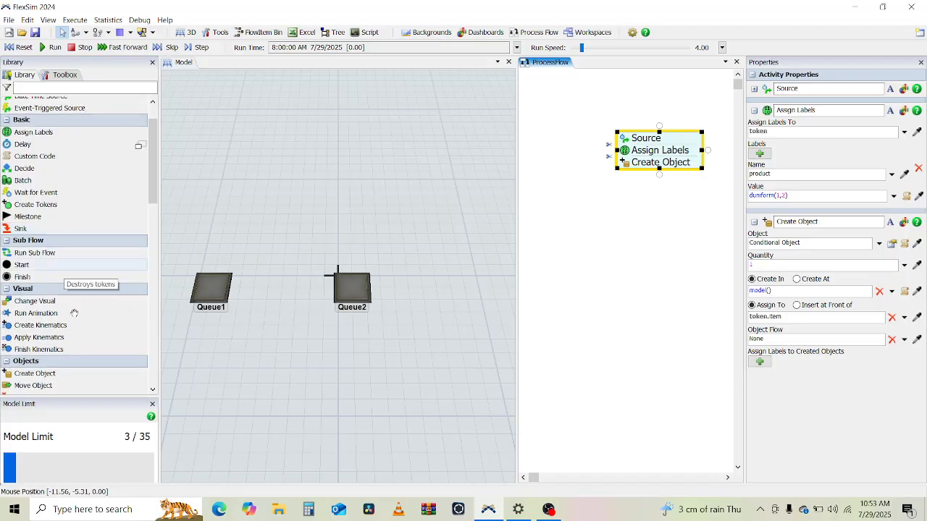
{"action": "scroll", "coordinate": [71, 318], "scroll_direction": "down", "scroll_amount": 2}
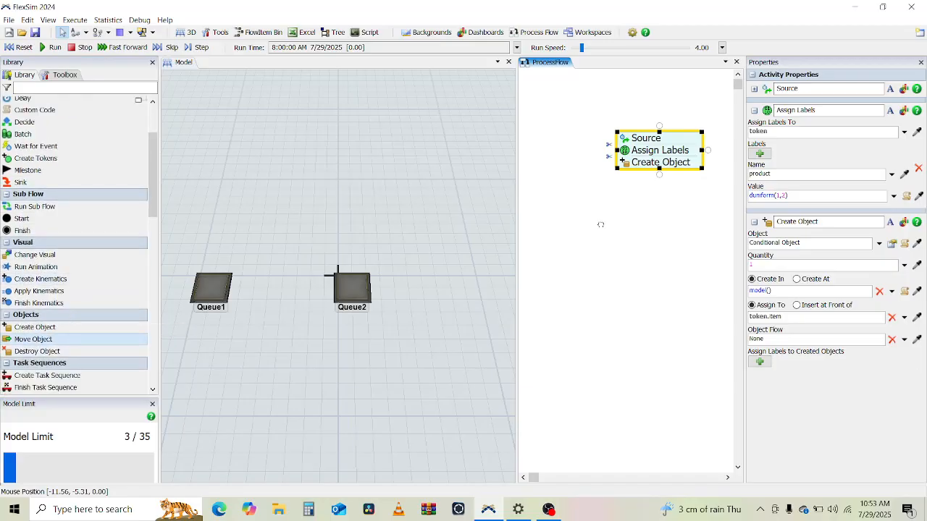
{"action": "mouse_move", "coordinate": [647, 173]}
{"action": "left_mouse_down"}
{"action": "mouse_move", "coordinate": [677, 183]}
{"action": "mouse_move", "coordinate": [659, 176]}
{"action": "left_mouse_up"}
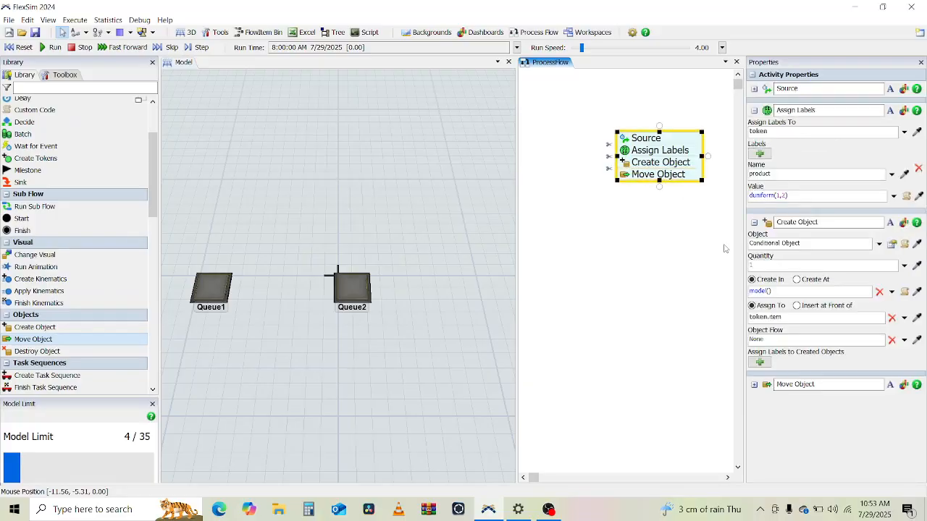
Step: Set the Move Object activity's destination to Conditional Object
{"action": "left_click", "coordinate": [753, 222]}
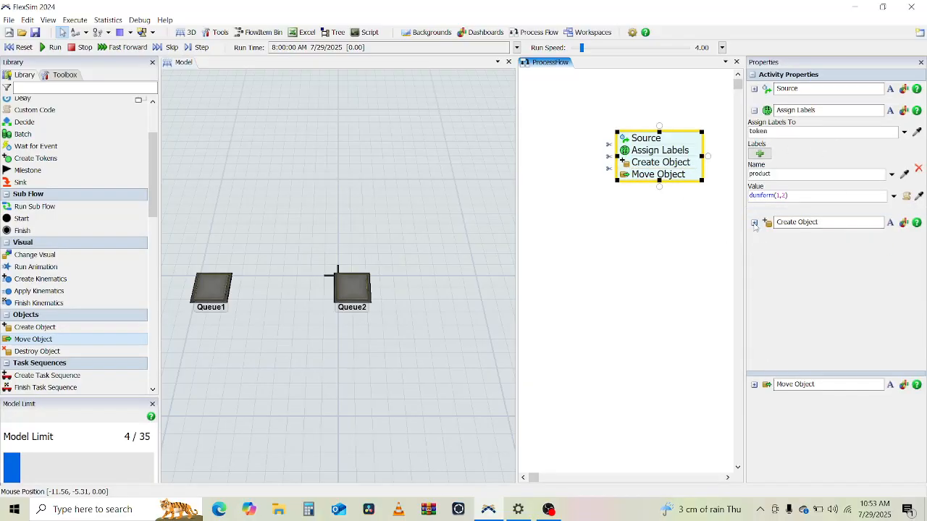
{"action": "left_click", "coordinate": [754, 110]}
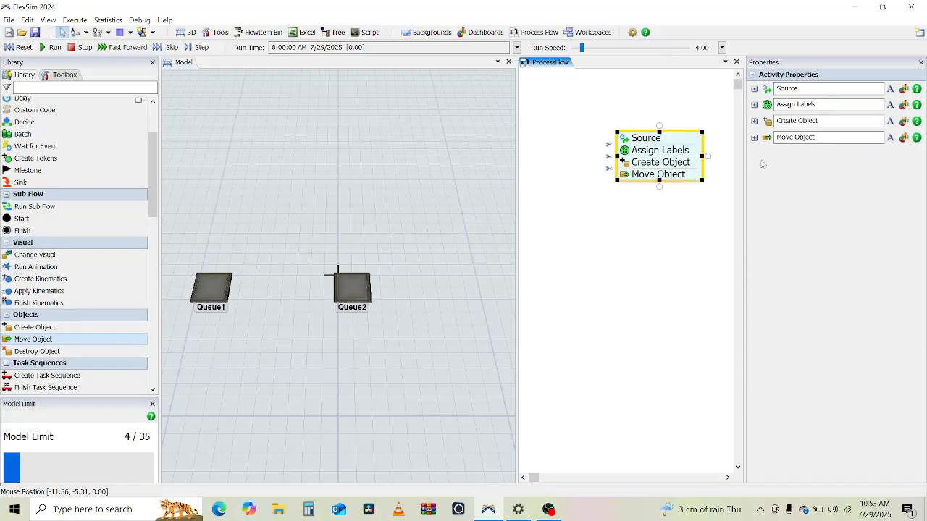
{"action": "left_click", "coordinate": [753, 137]}
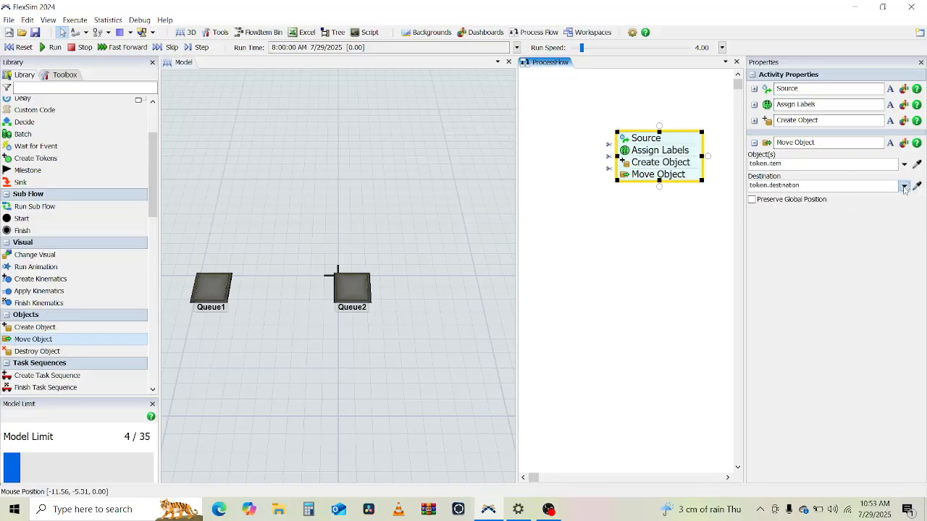
{"action": "left_click", "coordinate": [903, 186]}
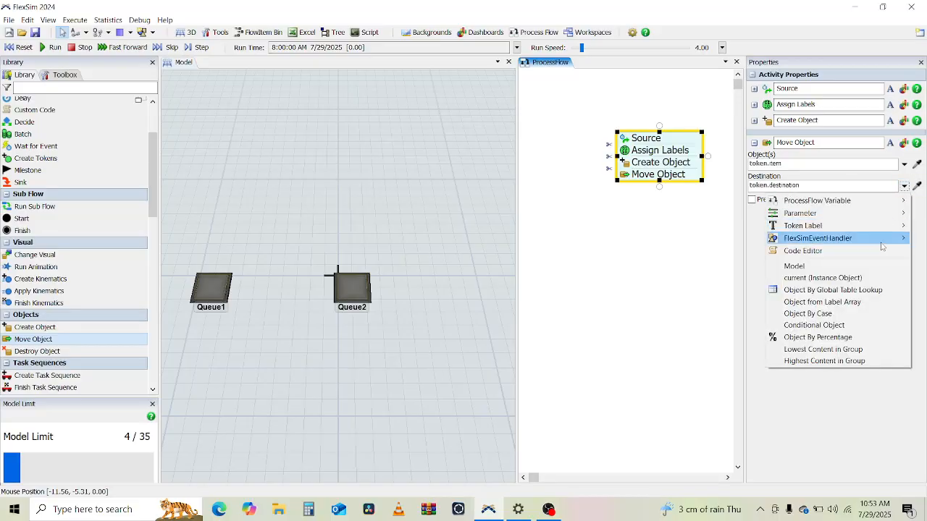
{"action": "left_click", "coordinate": [814, 325]}
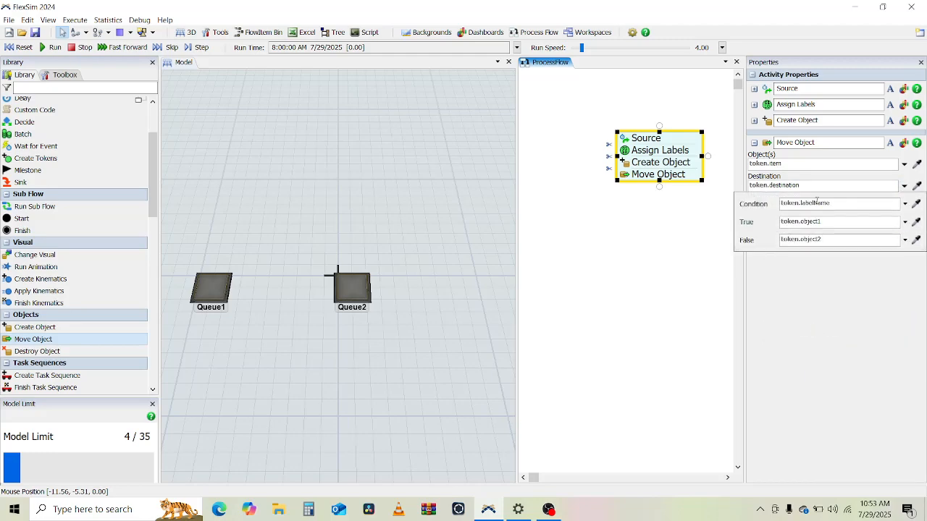
Step: Set the destination condition to token.product == 1
{"action": "left_click_drag", "start_coordinate": [835, 202], "coordinate": [812, 203]}
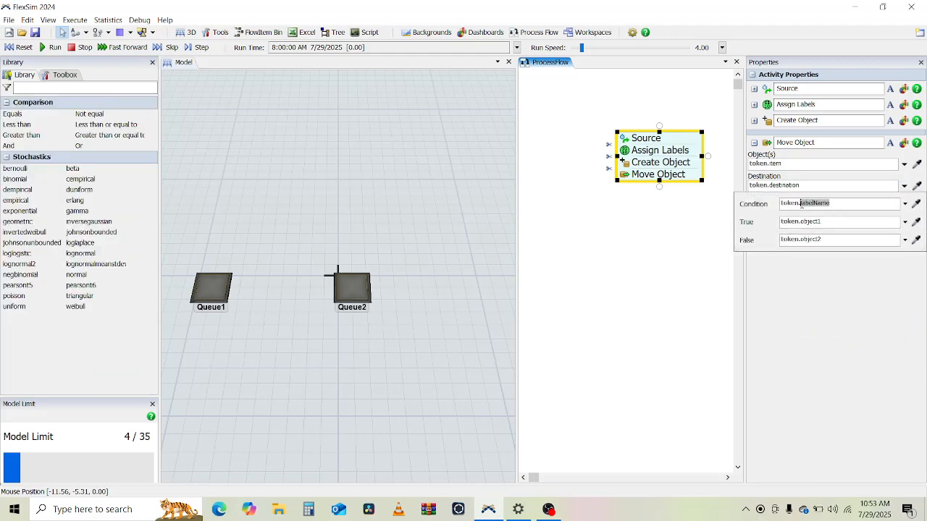
{"action": "key", "text": "BackSpace"}
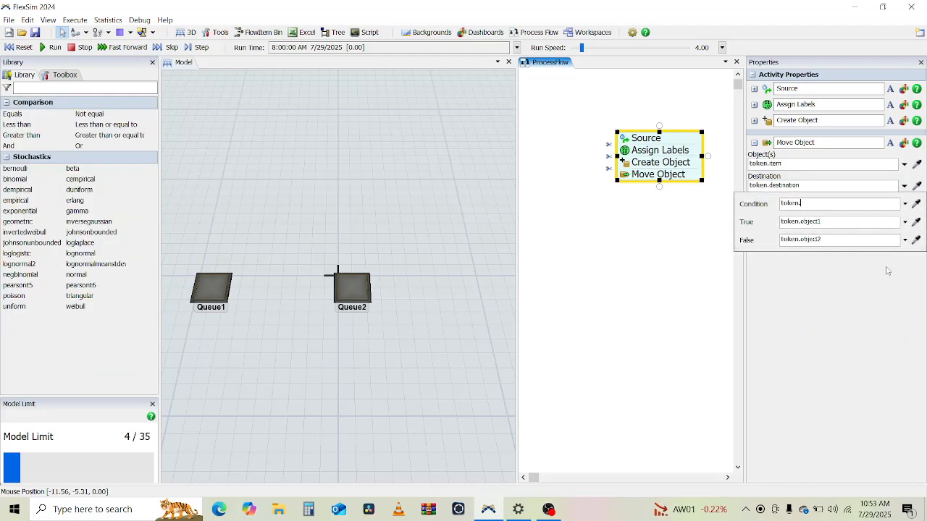
{"action": "type", "text": "product"}
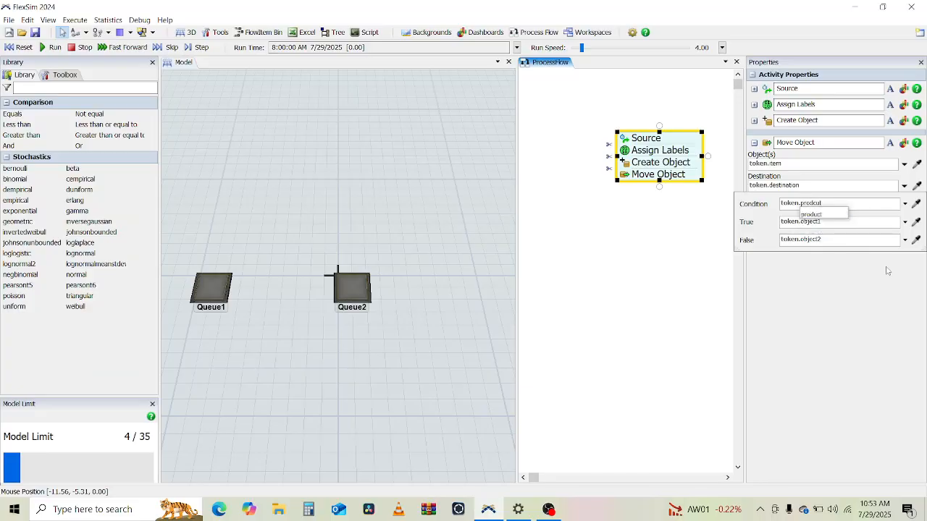
{"action": "key", "text": "Down"}
{"action": "key", "text": "Return"}
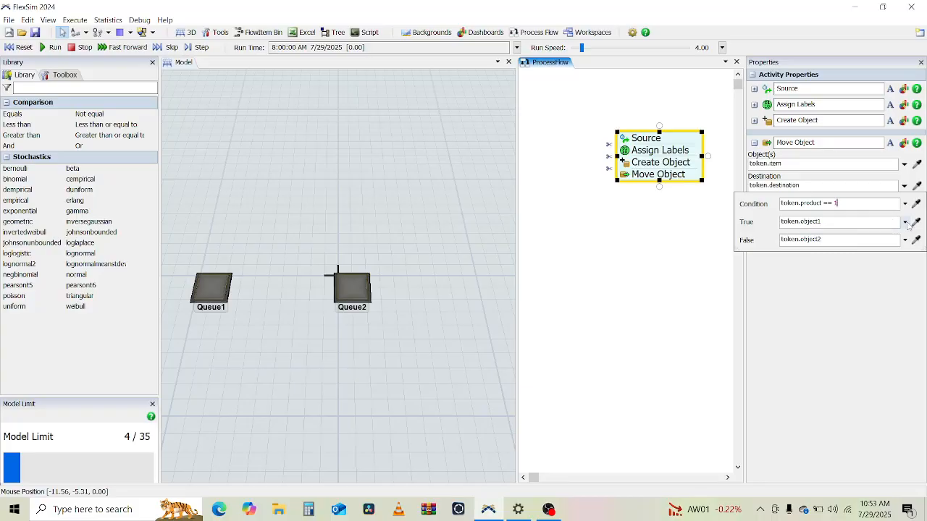
Step: Set the true destination to Queue1 and the false destination to Queue2 by sampling them in the 3D model
{"action": "left_click", "coordinate": [217, 287]}
{"action": "left_click", "coordinate": [915, 241]}
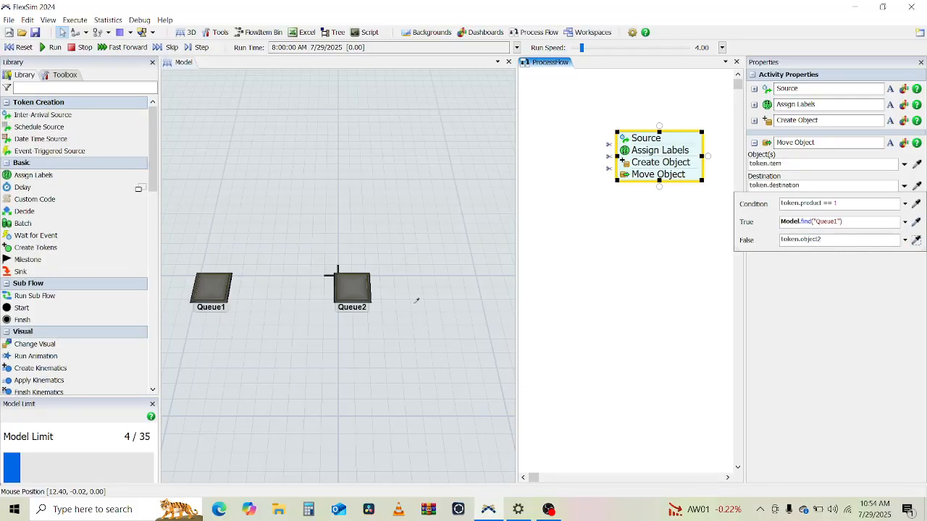
{"action": "left_click", "coordinate": [352, 286]}
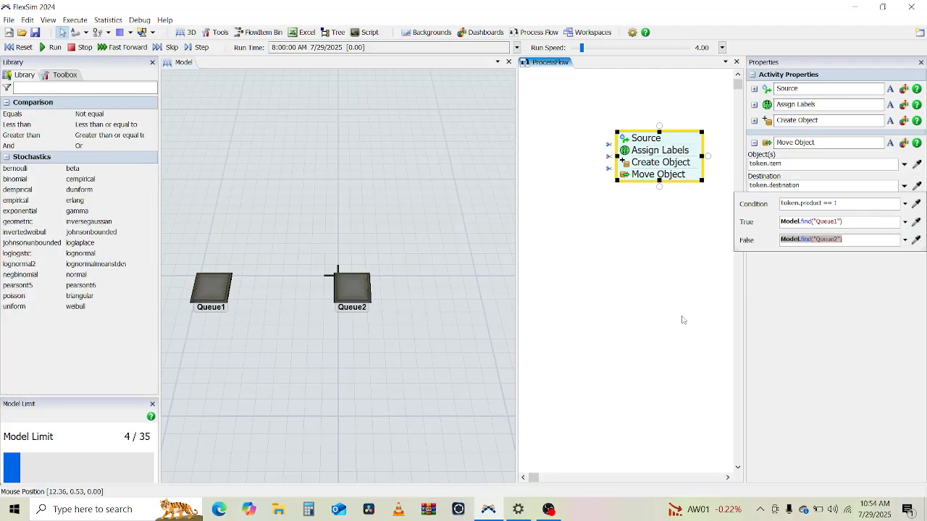
{"action": "left_click", "coordinate": [629, 297]}
Step: Run the model and raise the run speed to 344 to watch items fill the queues
{"action": "left_click", "coordinate": [353, 198]}
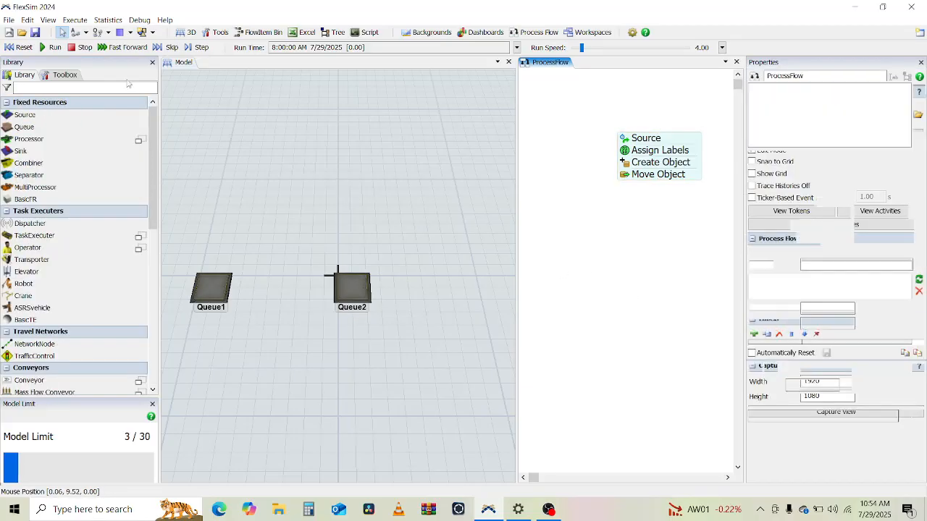
{"action": "left_click", "coordinate": [53, 48]}
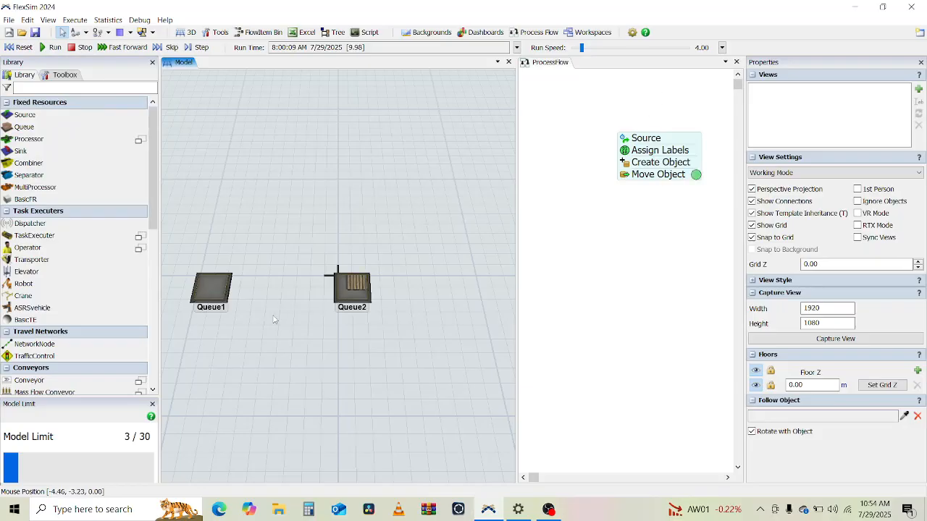
{"action": "right_click_drag", "start_coordinate": [274, 320], "coordinate": [298, 311]}
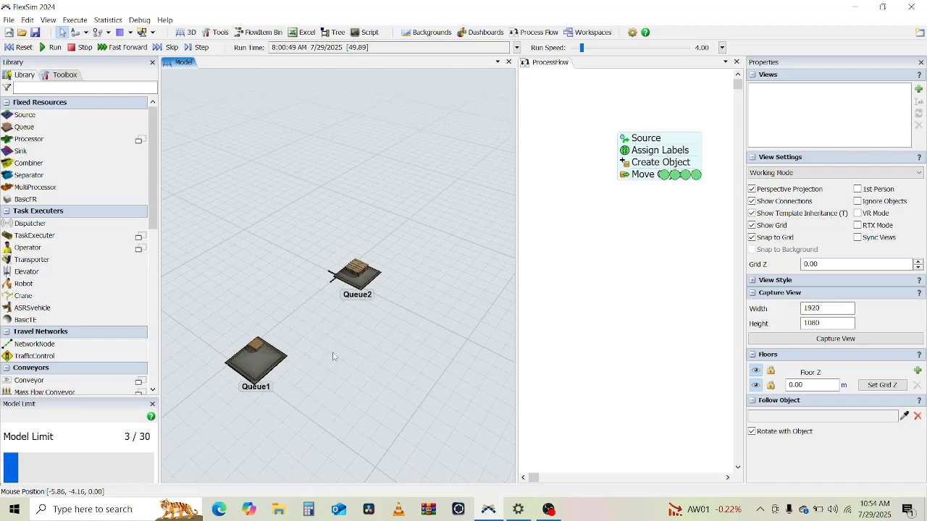
{"action": "mouse_move", "coordinate": [337, 348]}
{"action": "right_mouse_down"}
{"action": "mouse_move", "coordinate": [343, 334]}
{"action": "mouse_move", "coordinate": [326, 336]}
{"action": "right_mouse_up"}
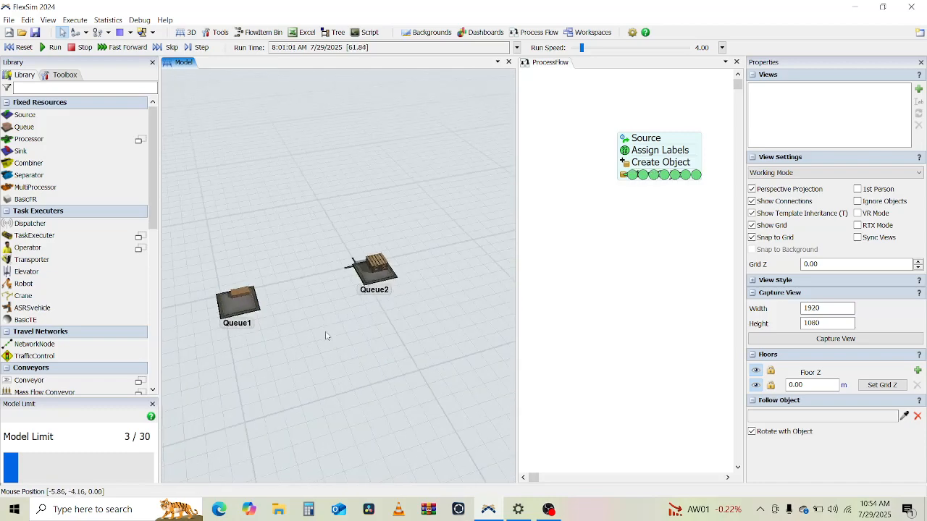
{"action": "left_click", "coordinate": [598, 48]}
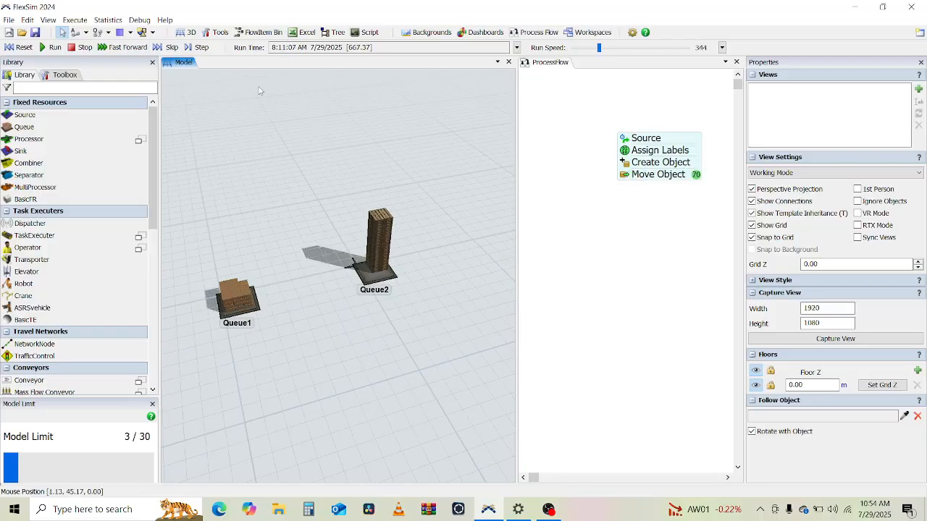
Step: Reset the simulation model
{"action": "left_click", "coordinate": [25, 48]}
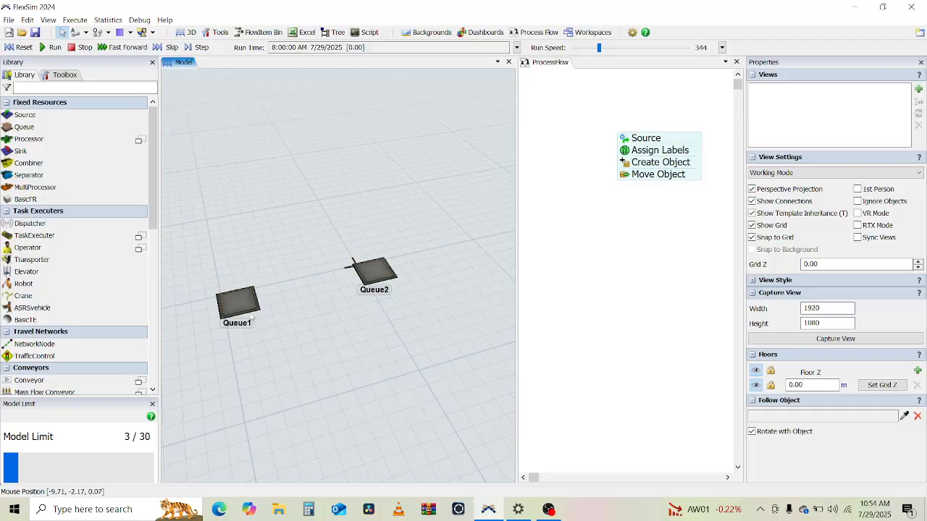
{"action": "right_click_drag", "start_coordinate": [300, 362], "coordinate": [293, 355]}
{"action": "left_click_drag", "start_coordinate": [293, 355], "coordinate": [306, 414]}
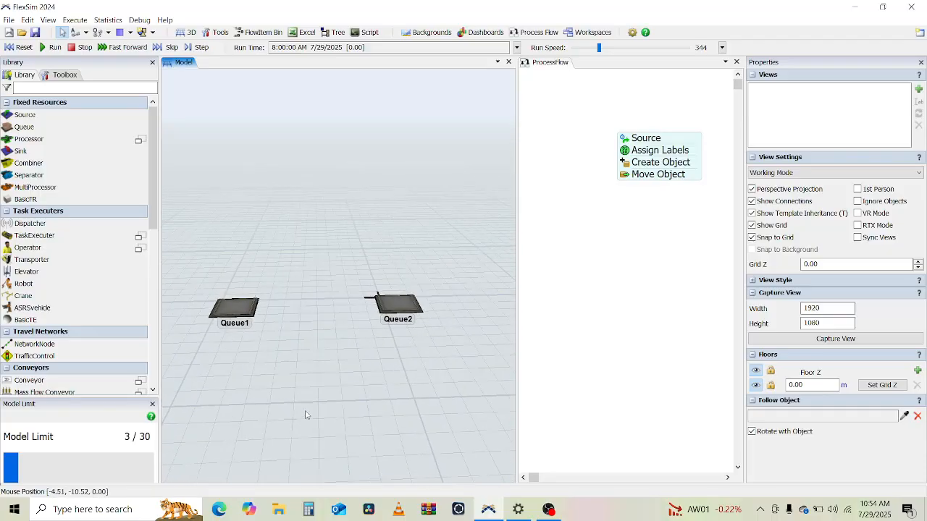
{"action": "scroll", "coordinate": [349, 259], "scroll_direction": "up", "scroll_amount": 3}
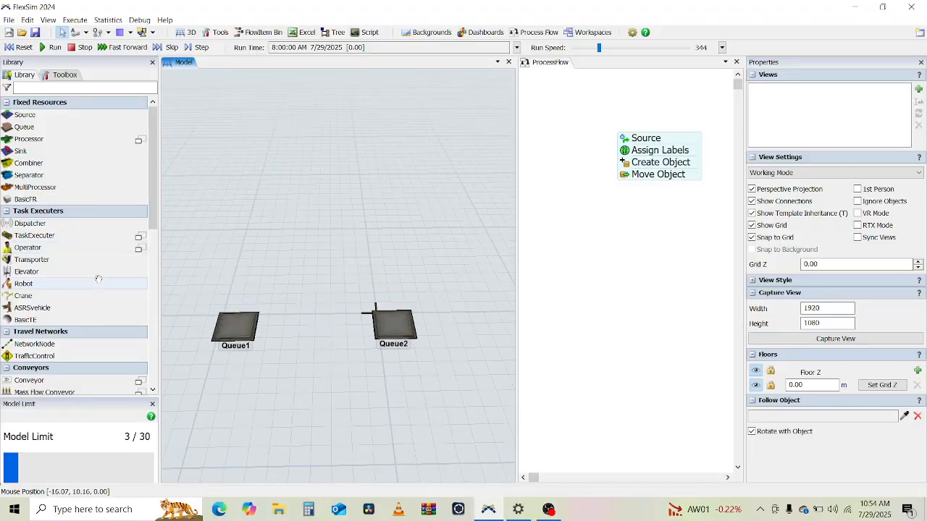
{"action": "scroll", "coordinate": [98, 281], "scroll_direction": "down", "scroll_amount": 4}
{"action": "scroll", "coordinate": [99, 280], "scroll_direction": "down", "scroll_amount": 4}
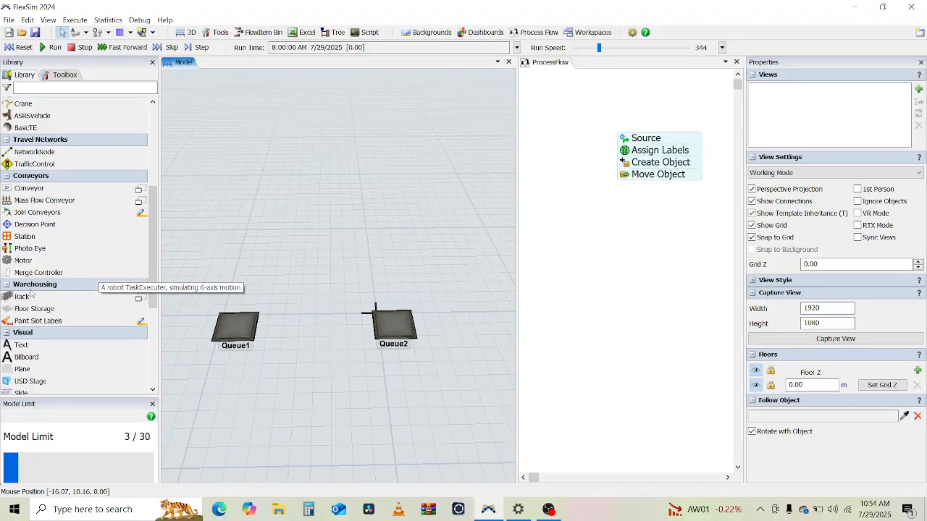
Step: Place two Rack objects side by side behind the queues, Rack1 at about X -13 and Rack2 at about X 15
{"action": "left_click_drag", "start_coordinate": [261, 189], "coordinate": [261, 188]}
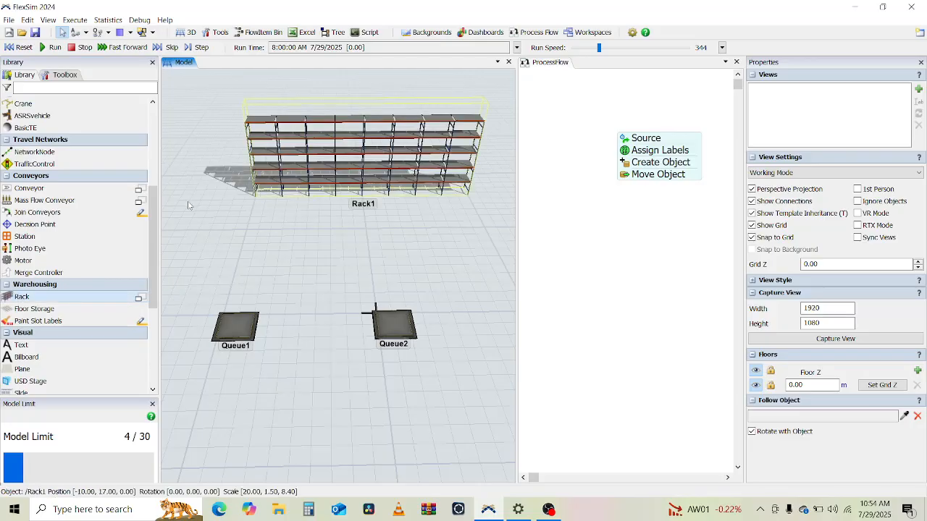
{"action": "left_click_drag", "start_coordinate": [387, 172], "coordinate": [226, 170]}
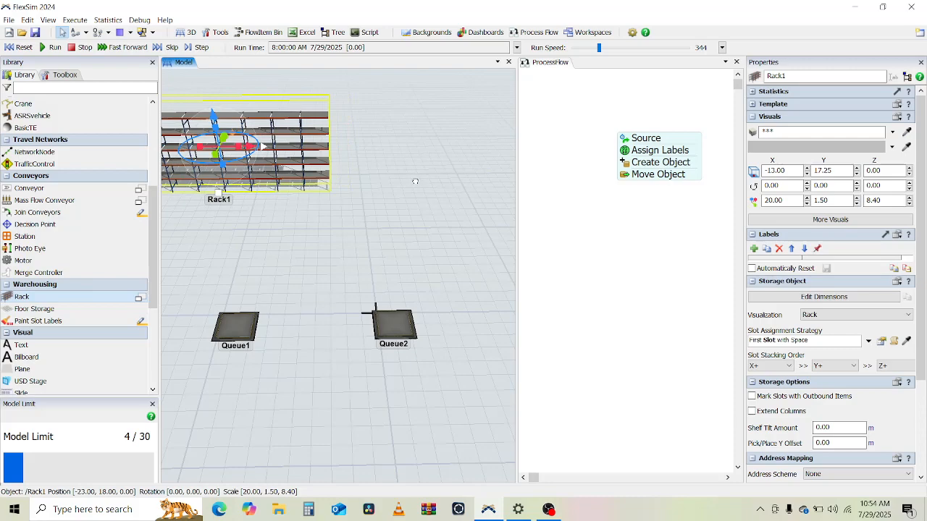
{"action": "left_click_drag", "start_coordinate": [415, 181], "coordinate": [396, 180]}
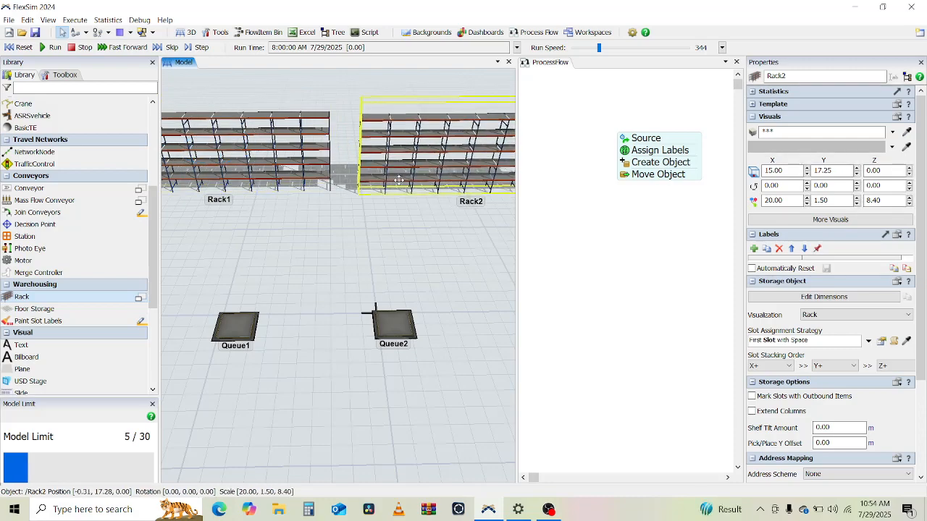
{"action": "left_click", "coordinate": [325, 253]}
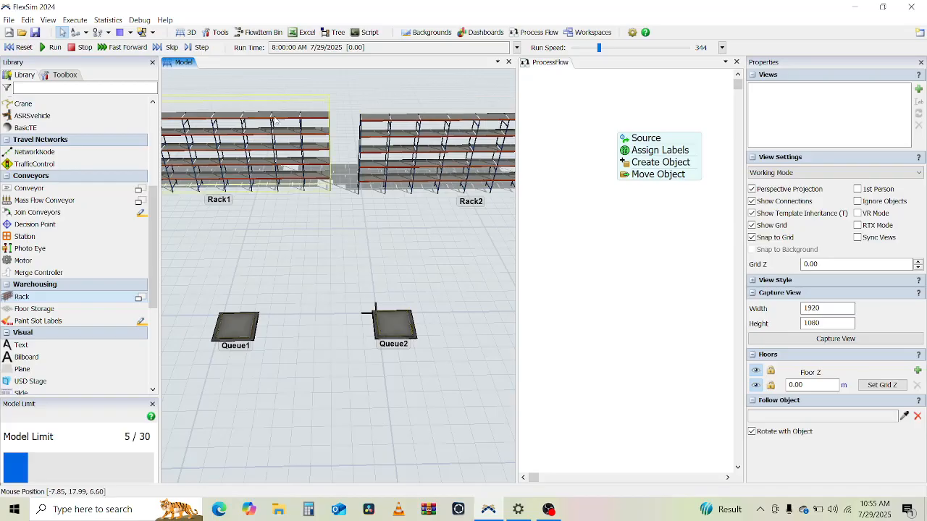
Step: Append a second Move Object activity to the end of the process flow chain
{"action": "scroll", "coordinate": [103, 250], "scroll_direction": "up", "scroll_amount": 2}
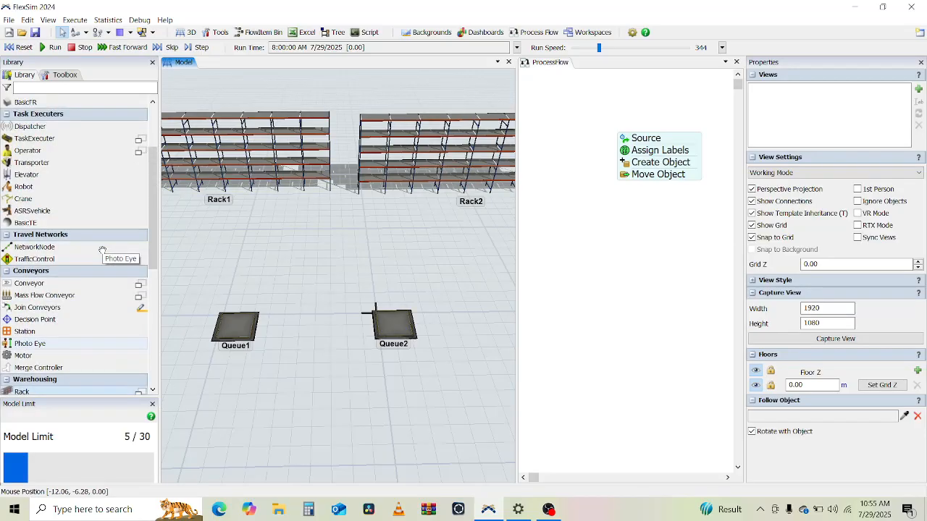
{"action": "scroll", "coordinate": [102, 250], "scroll_direction": "down", "scroll_amount": 3}
{"action": "scroll", "coordinate": [102, 250], "scroll_direction": "down", "scroll_amount": 4}
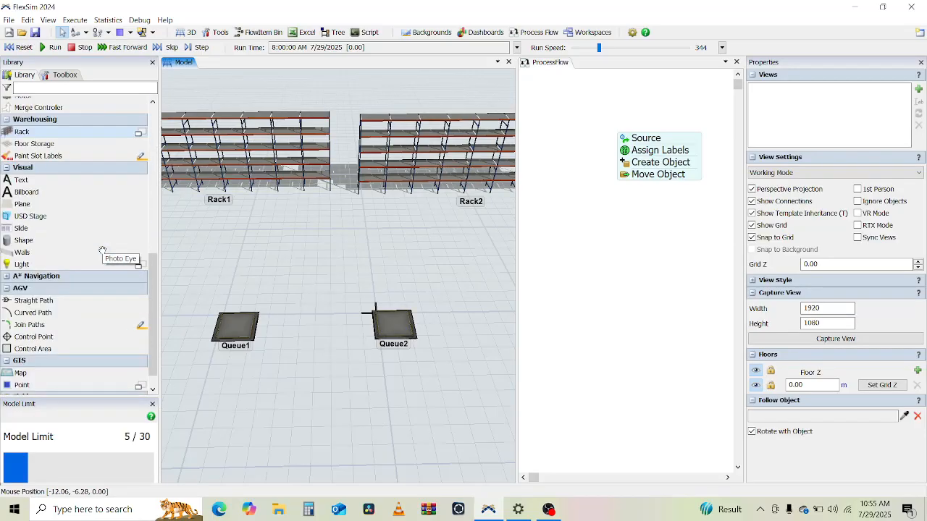
{"action": "scroll", "coordinate": [102, 250], "scroll_direction": "up", "scroll_amount": 5}
{"action": "left_click", "coordinate": [570, 204]}
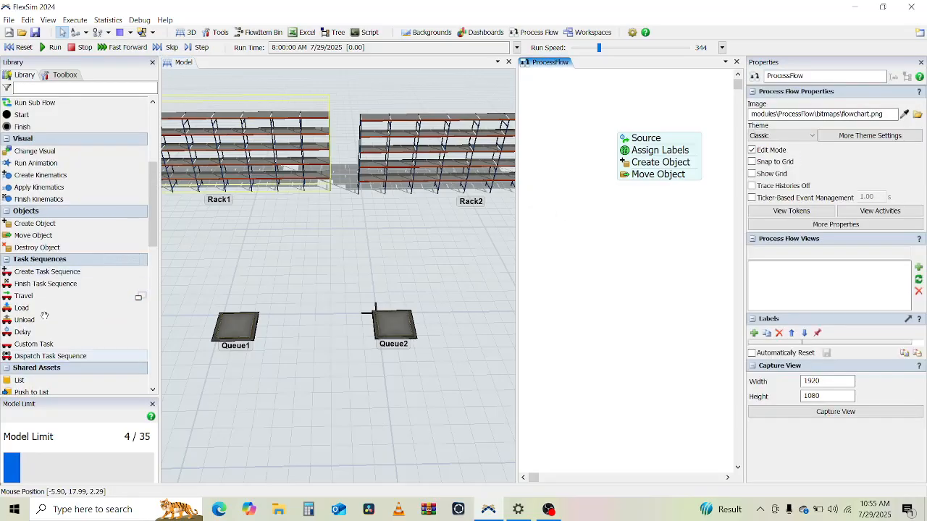
{"action": "left_click", "coordinate": [32, 236]}
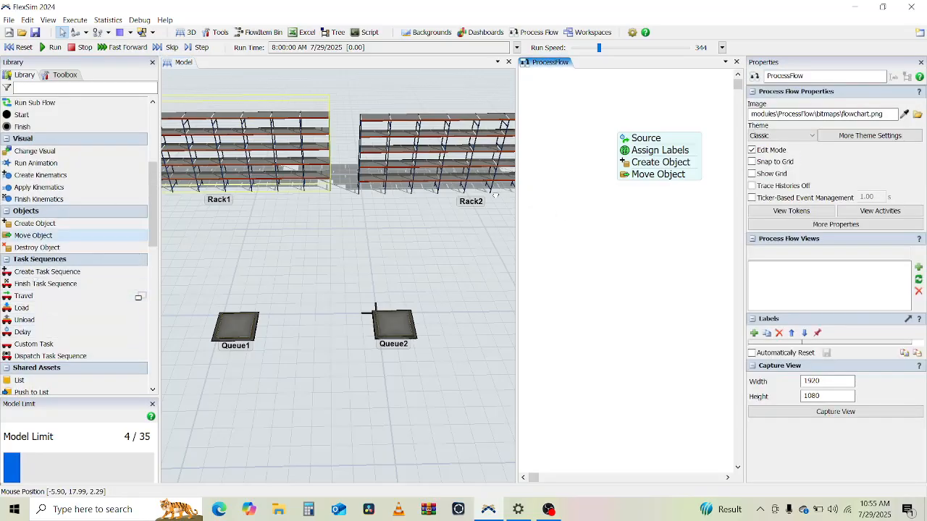
{"action": "left_click", "coordinate": [649, 187]}
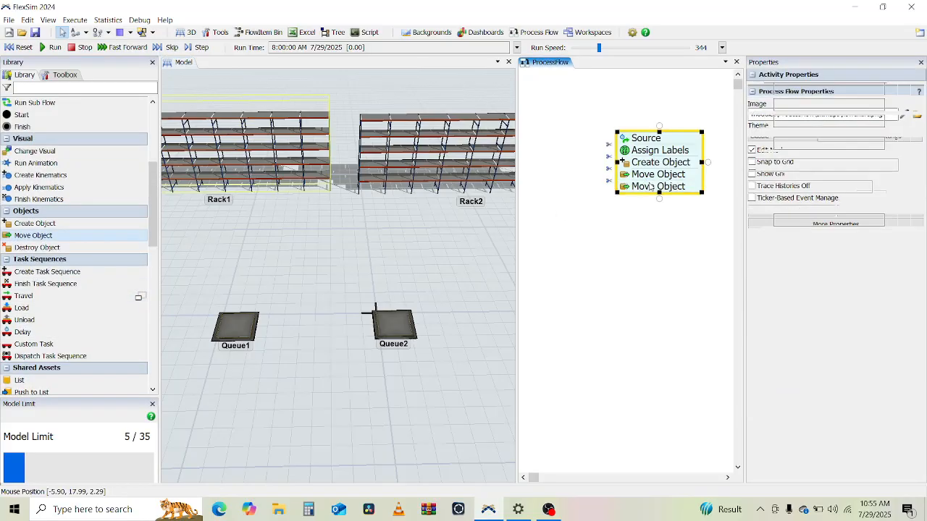
Step: Set the new Move Object's destination to Conditional Object with the condition token.product == 1
{"action": "left_click", "coordinate": [753, 220]}
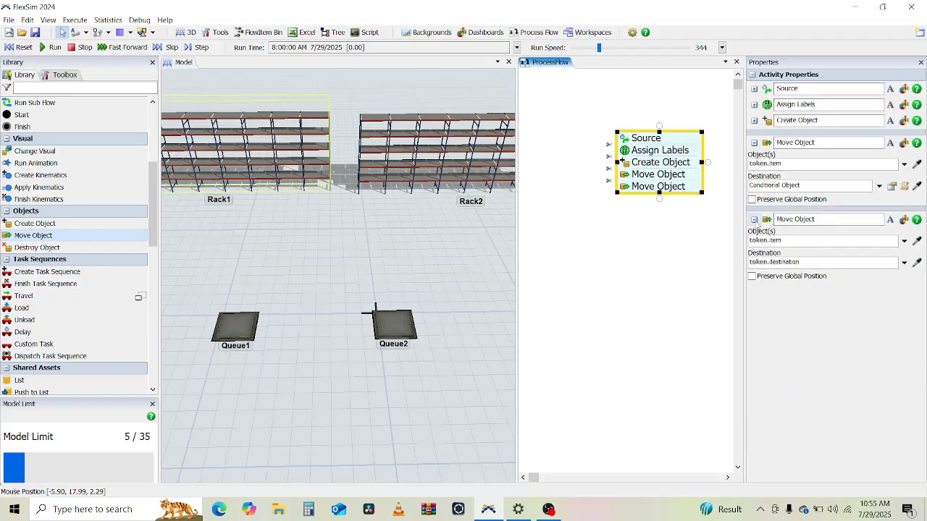
{"action": "left_click", "coordinate": [904, 263]}
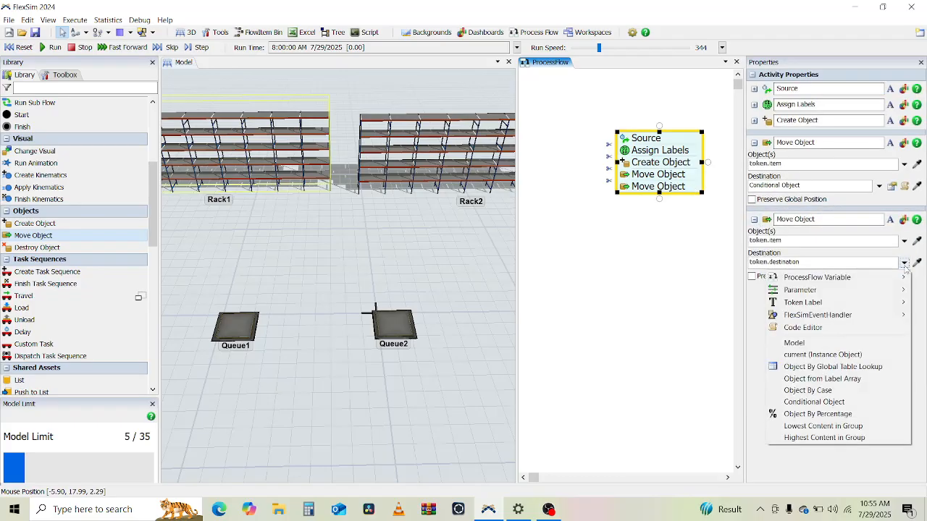
{"action": "left_click", "coordinate": [827, 403]}
{"action": "left_click", "coordinate": [831, 279]}
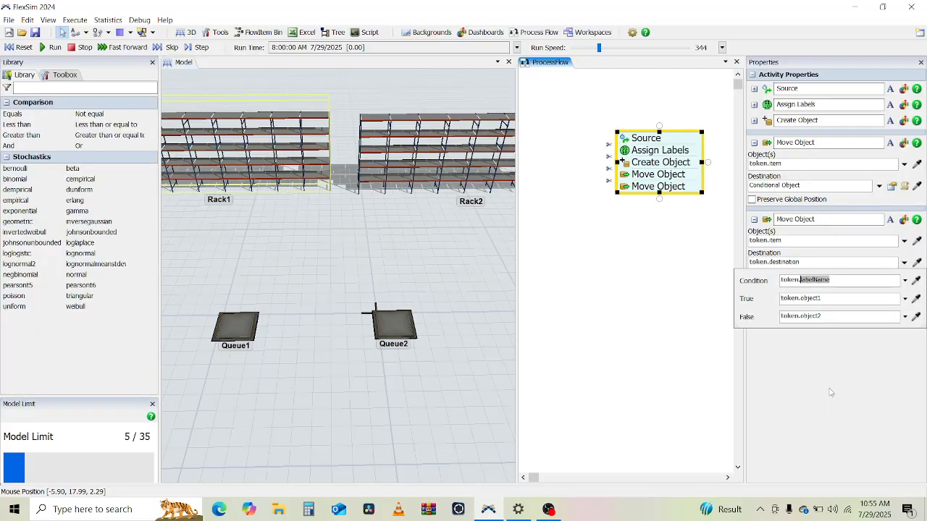
{"action": "type", "text": "product == 1"}
Step: Set the true destination to Rack1 and the false destination to Rack2 by sampling them in the 3D model
{"action": "double_click", "coordinate": [822, 296]}
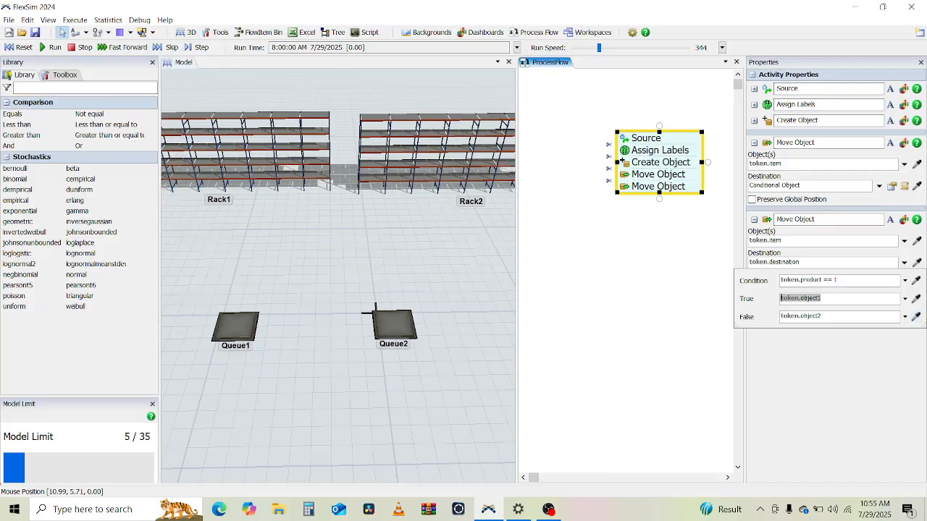
{"action": "left_click", "coordinate": [915, 316]}
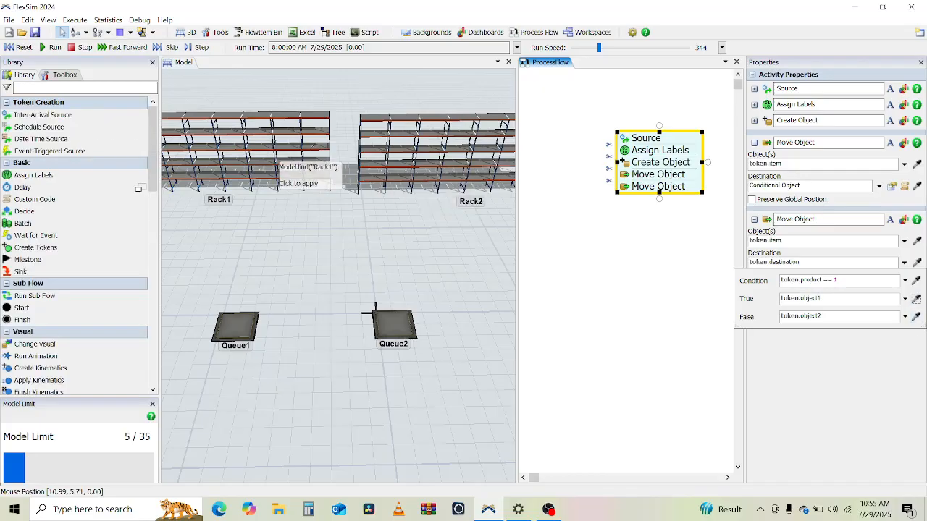
{"action": "left_click", "coordinate": [289, 163]}
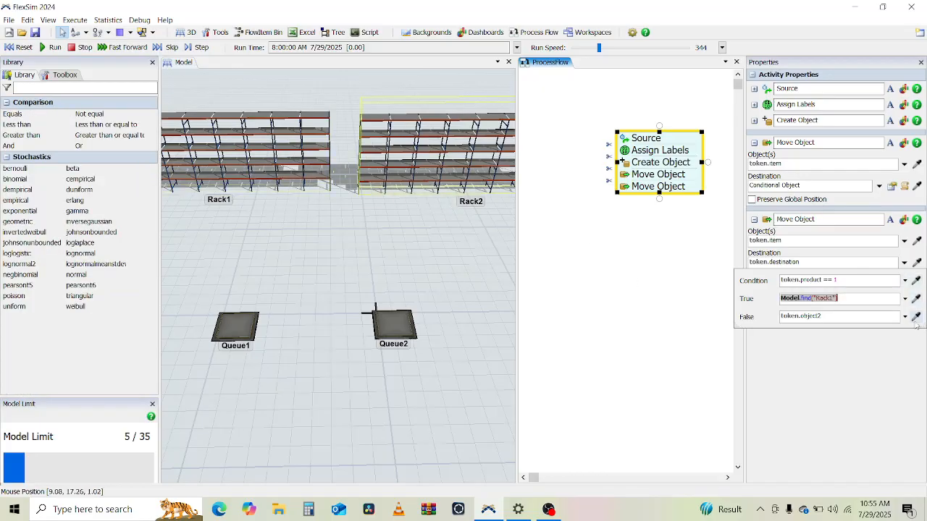
{"action": "left_click", "coordinate": [916, 317]}
{"action": "left_click", "coordinate": [439, 159]}
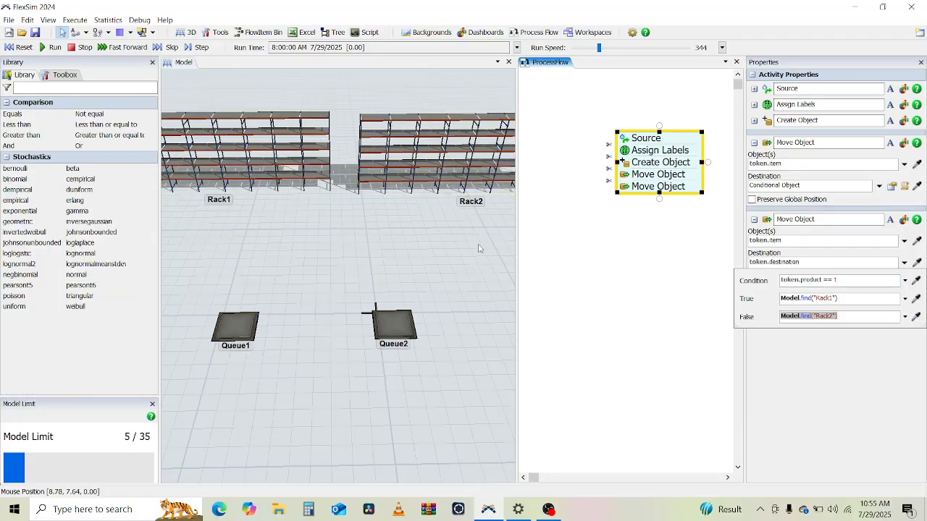
{"action": "left_click", "coordinate": [439, 262]}
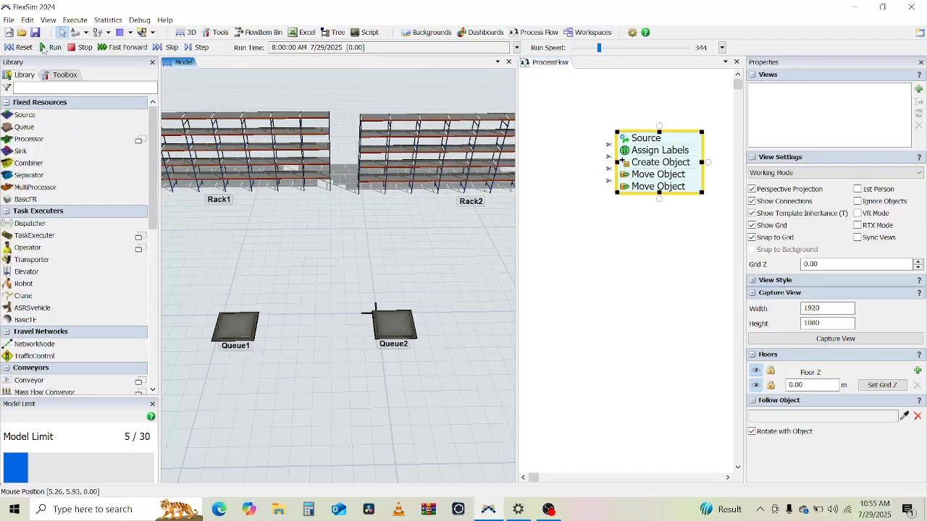
Step: Run the model and orbit the 3D view to watch items arriving at the racks
{"action": "left_click", "coordinate": [45, 47]}
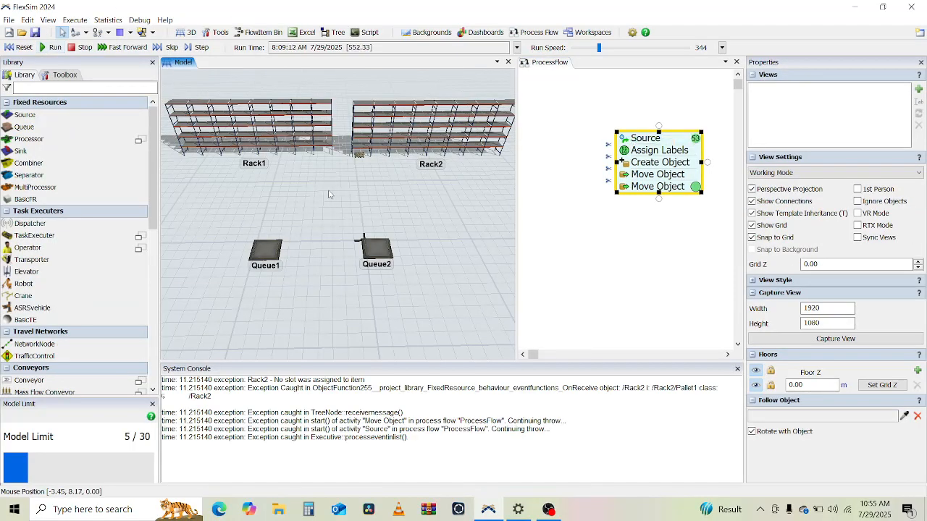
{"action": "left_click_drag", "start_coordinate": [330, 194], "coordinate": [374, 258]}
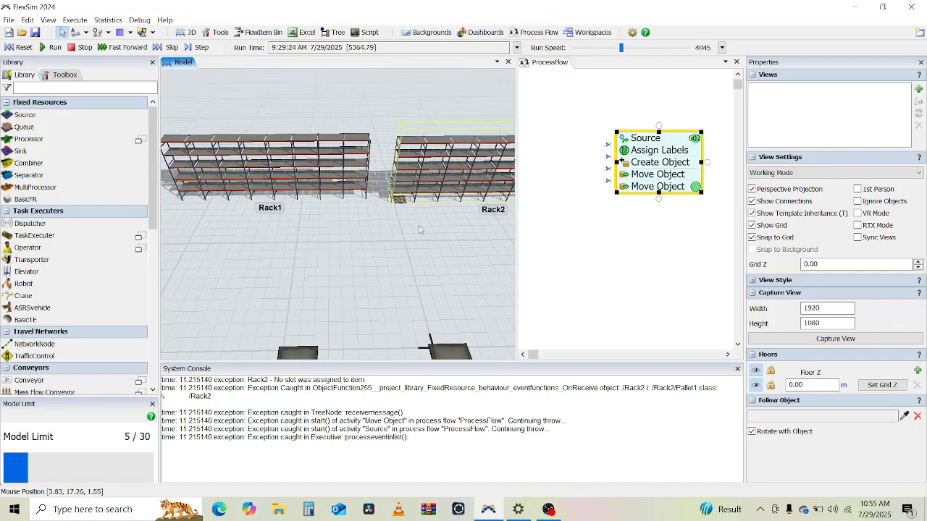
{"action": "mouse_move", "coordinate": [405, 237]}
{"action": "right_mouse_down"}
{"action": "mouse_move", "coordinate": [359, 227]}
{"action": "mouse_move", "coordinate": [417, 231]}
{"action": "right_mouse_up"}
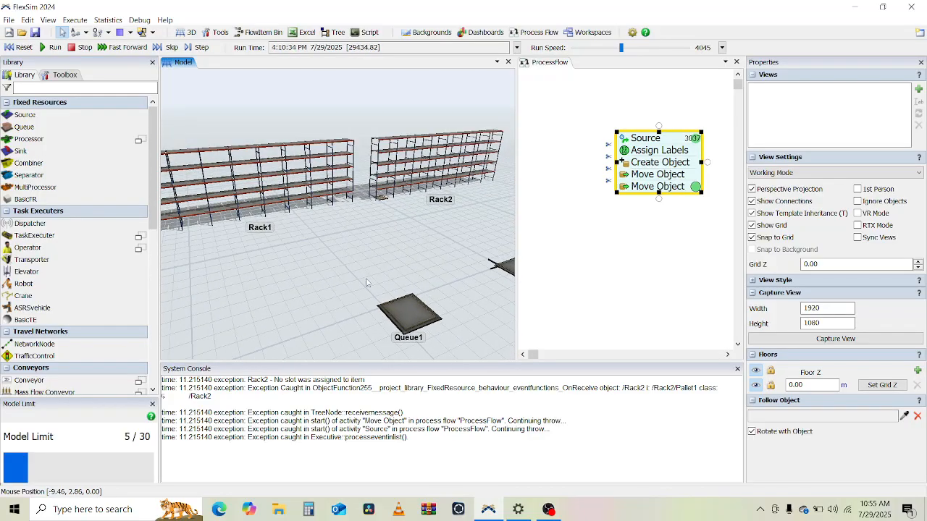
{"action": "scroll", "coordinate": [366, 282], "scroll_direction": "down", "scroll_amount": 1}
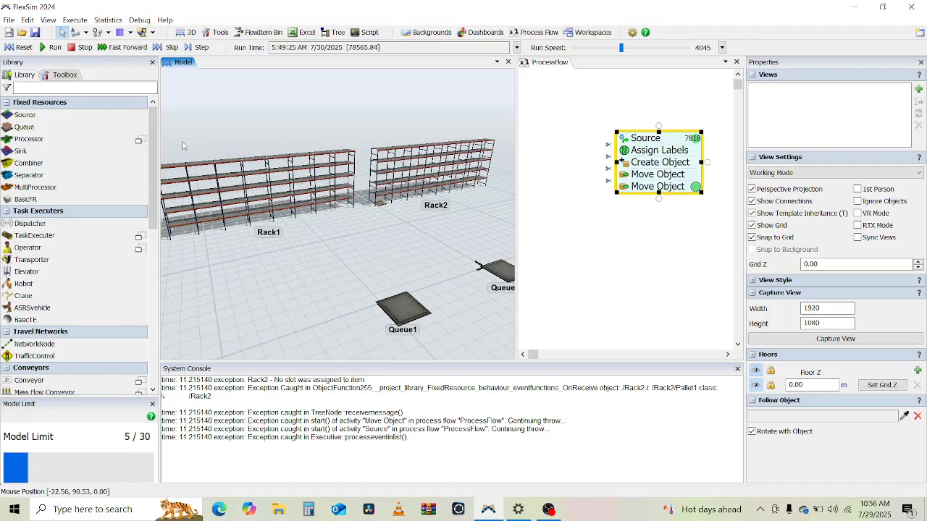
Step: Reset the model and lower the run speed to 0.0252
{"action": "left_click", "coordinate": [16, 47]}
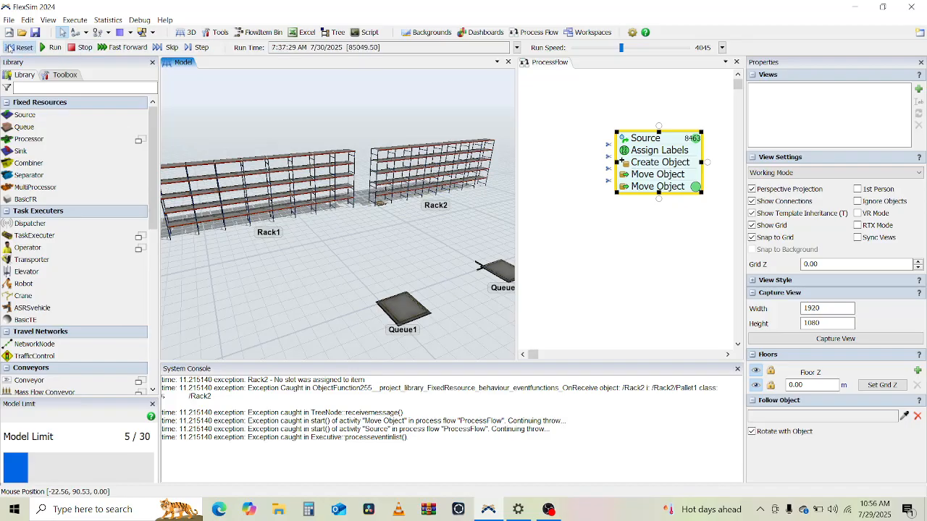
{"action": "left_click_drag", "start_coordinate": [620, 48], "coordinate": [575, 50]}
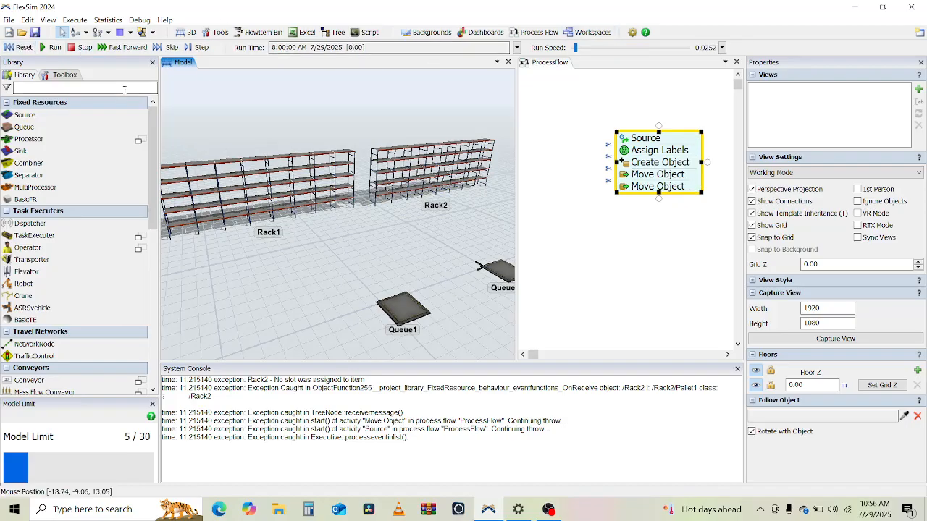
{"action": "left_click", "coordinate": [20, 47]}
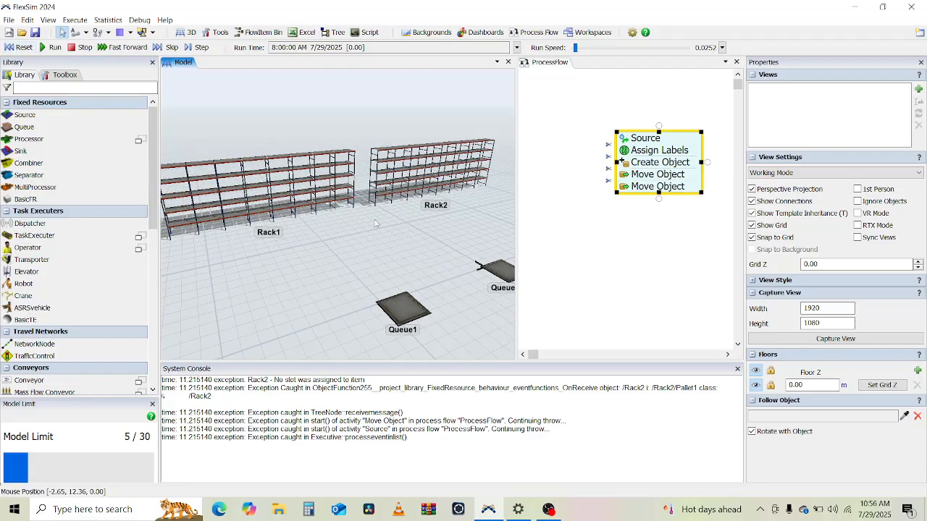
Step: Raise the run speed to 166 while the model runs and reset the simulation
{"action": "scroll", "coordinate": [328, 231], "scroll_direction": "down", "scroll_amount": 3}
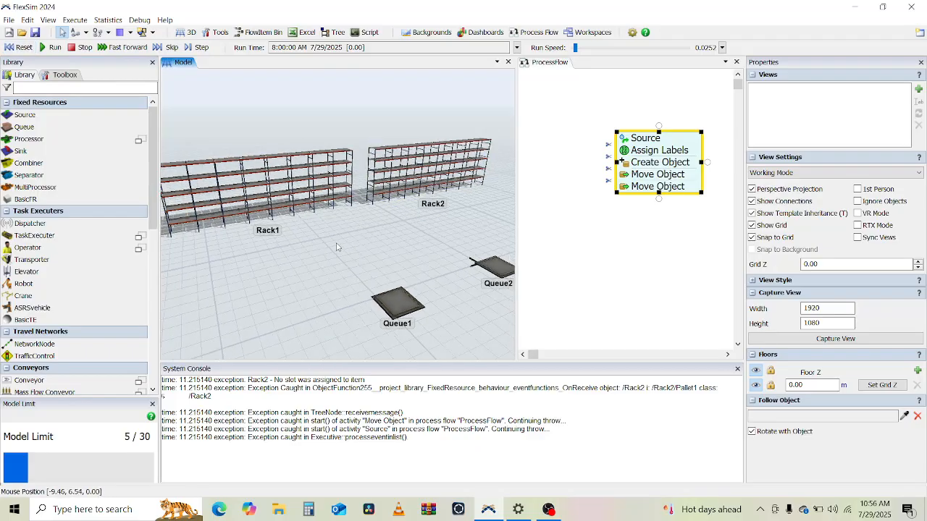
{"action": "left_click_drag", "start_coordinate": [328, 231], "coordinate": [327, 231]}
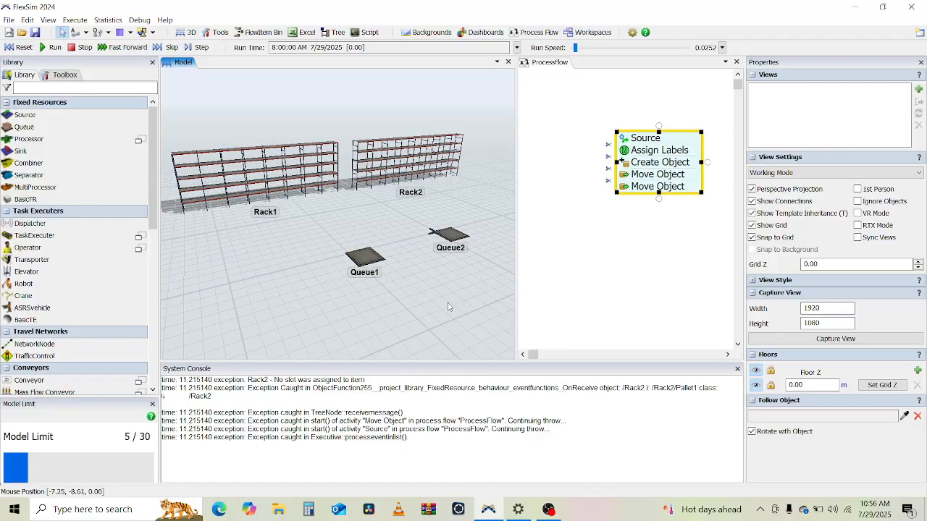
{"action": "left_click_drag", "start_coordinate": [450, 313], "coordinate": [439, 319]}
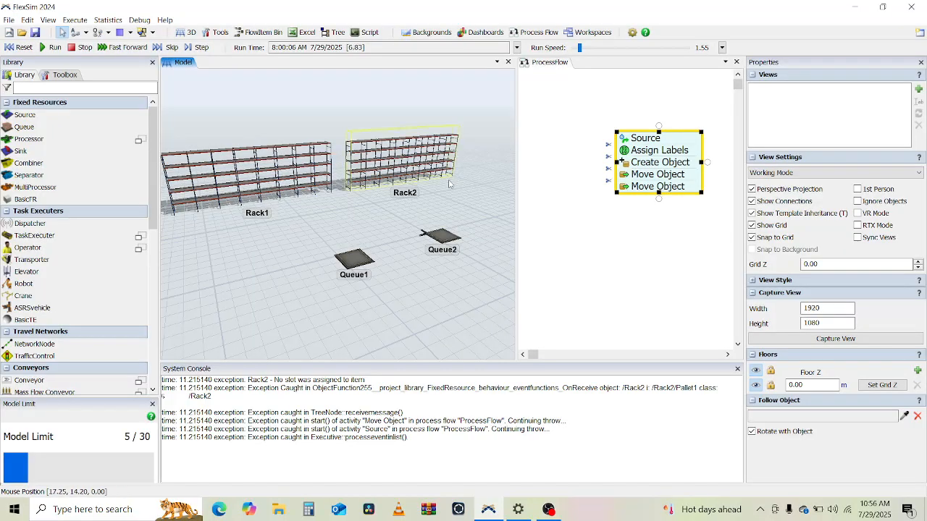
{"action": "mouse_move", "coordinate": [454, 178]}
{"action": "right_mouse_down"}
{"action": "mouse_move", "coordinate": [427, 188]}
{"action": "mouse_move", "coordinate": [442, 190]}
{"action": "right_mouse_up"}
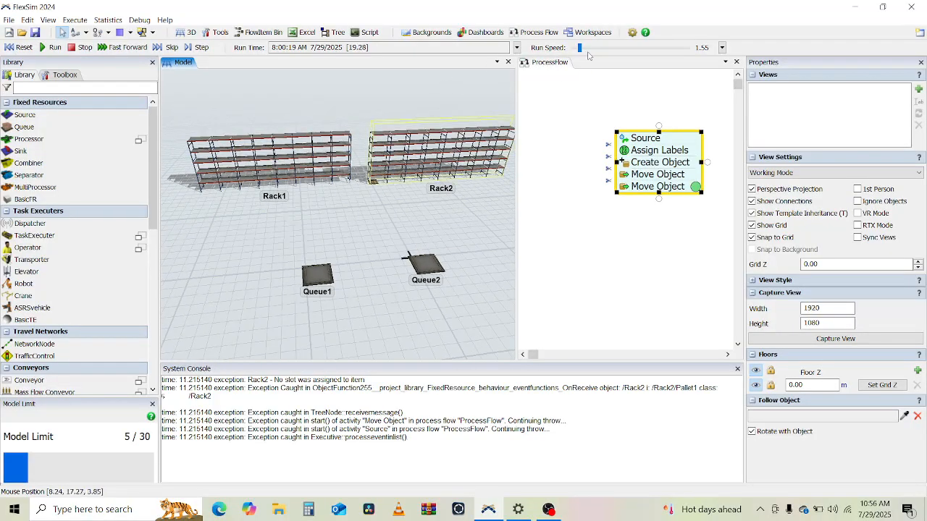
{"action": "left_click_drag", "start_coordinate": [587, 55], "coordinate": [595, 50]}
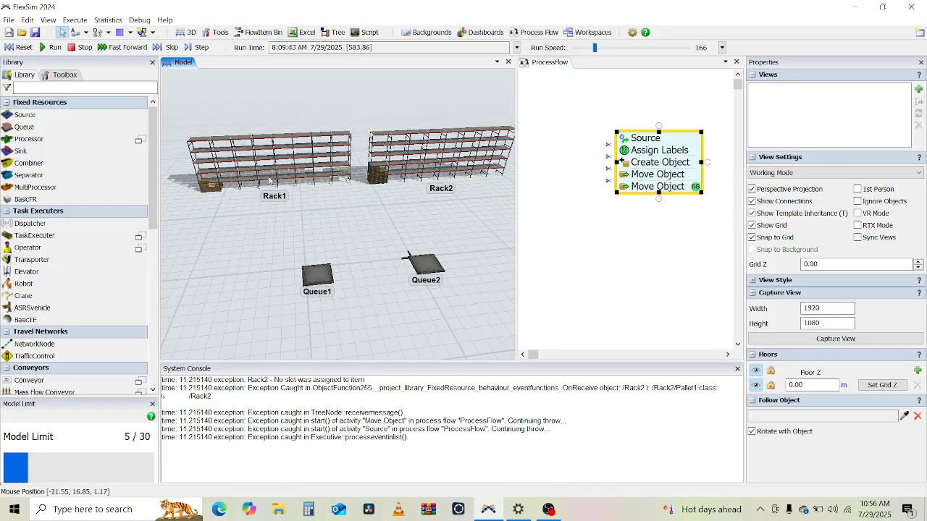
{"action": "left_click", "coordinate": [21, 47]}
Step: Set the slot assignment strategy of both Rack1 and Rack2 to First Slot with Space
{"action": "left_click", "coordinate": [250, 171]}
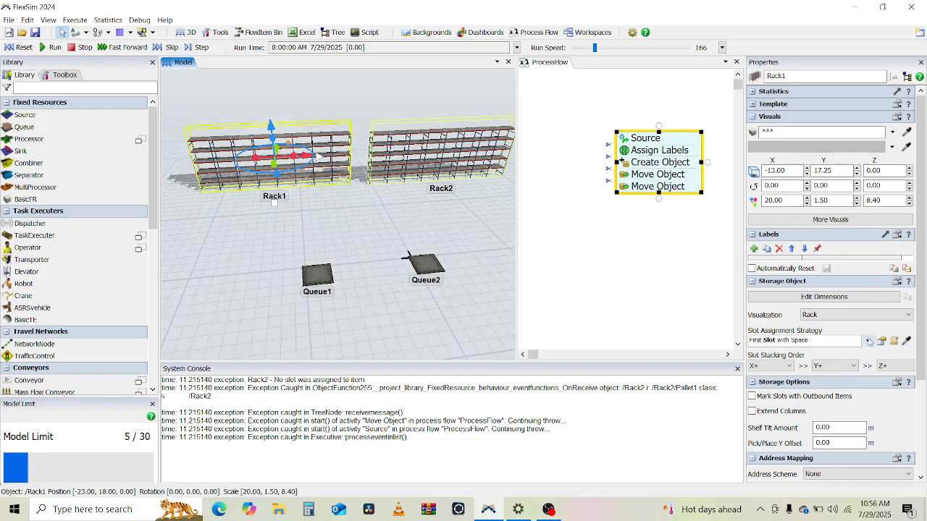
{"action": "left_click", "coordinate": [867, 340]}
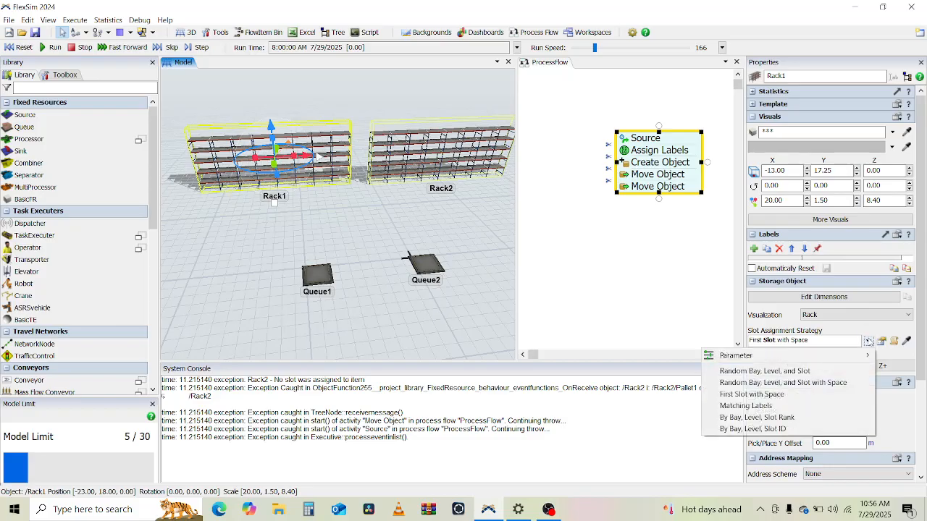
{"action": "left_click", "coordinate": [760, 395]}
{"action": "left_click", "coordinate": [435, 156]}
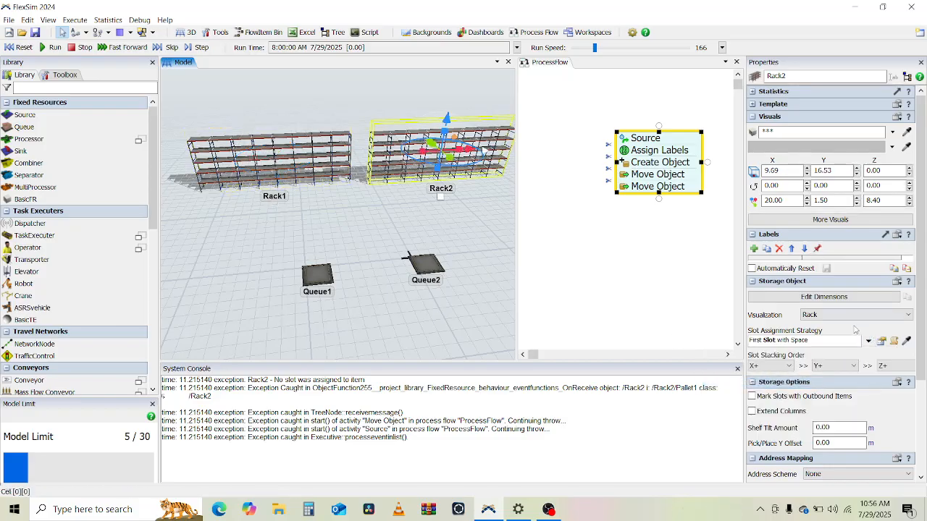
{"action": "left_click", "coordinate": [868, 341]}
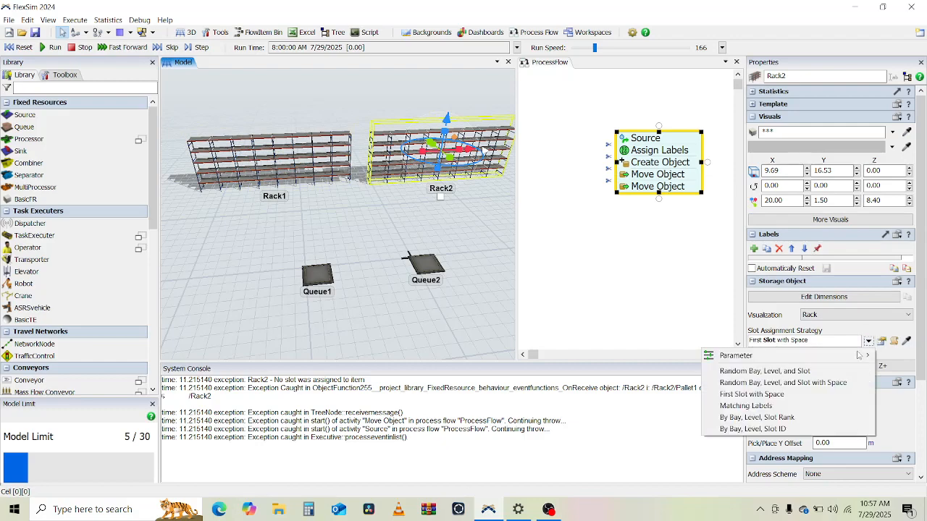
{"action": "left_click", "coordinate": [760, 395]}
{"action": "left_click", "coordinate": [272, 226]}
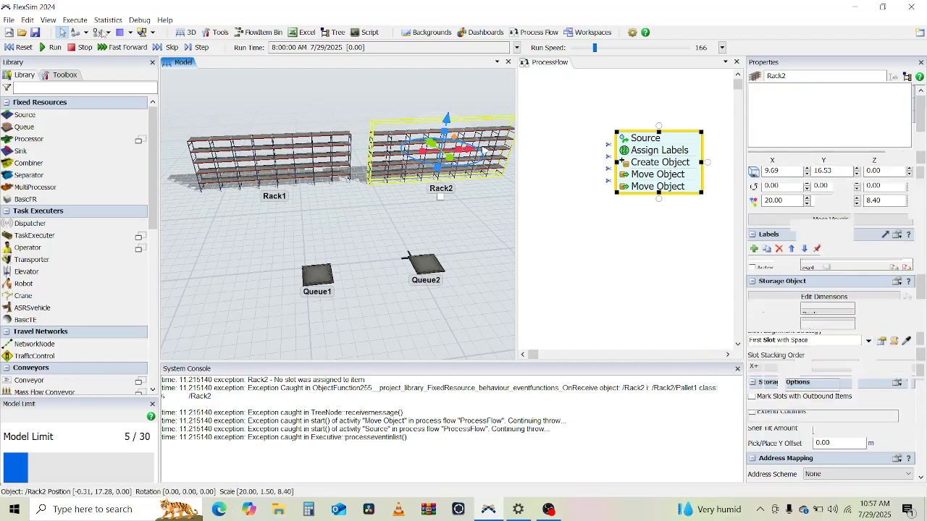
Step: Run the model and zoom and pan around Rack1 and Rack2 to inspect the stored items
{"action": "left_click", "coordinate": [50, 48]}
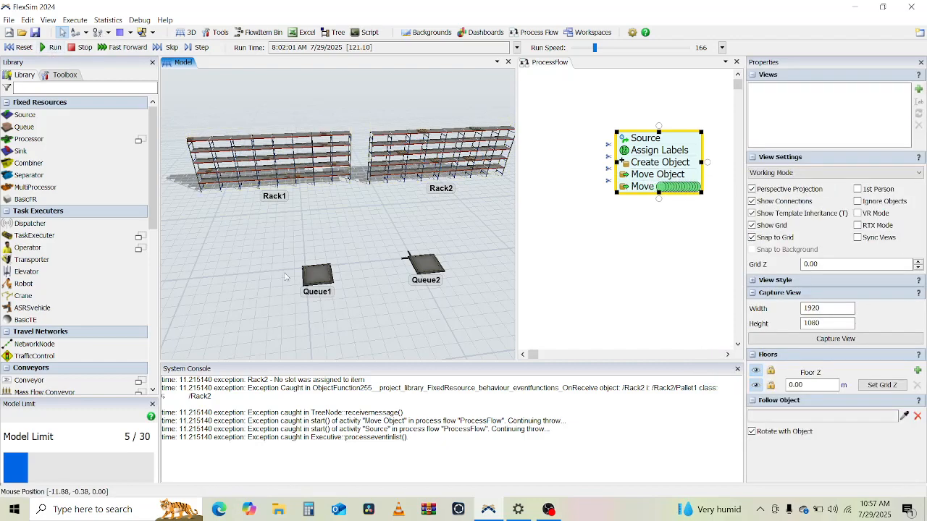
{"action": "scroll", "coordinate": [280, 227], "scroll_direction": "up", "scroll_amount": 5}
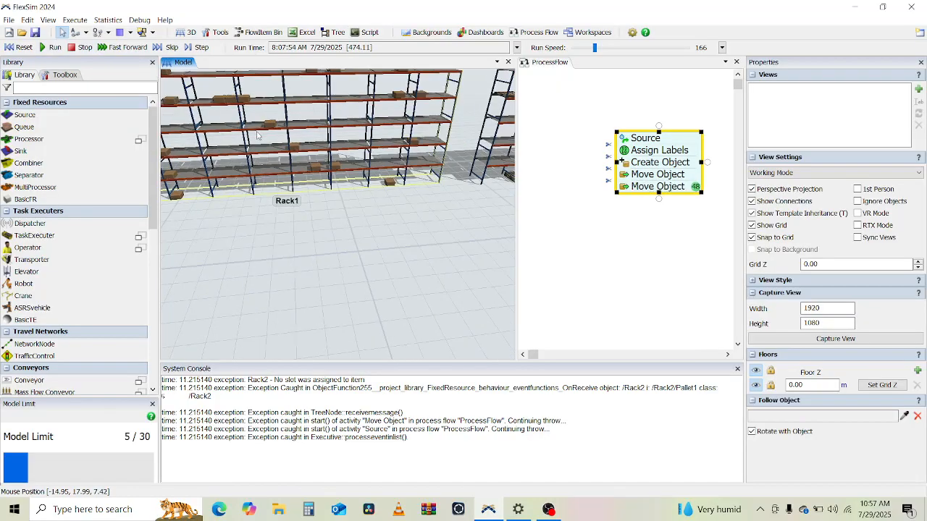
{"action": "left_click_drag", "start_coordinate": [280, 226], "coordinate": [379, 299]}
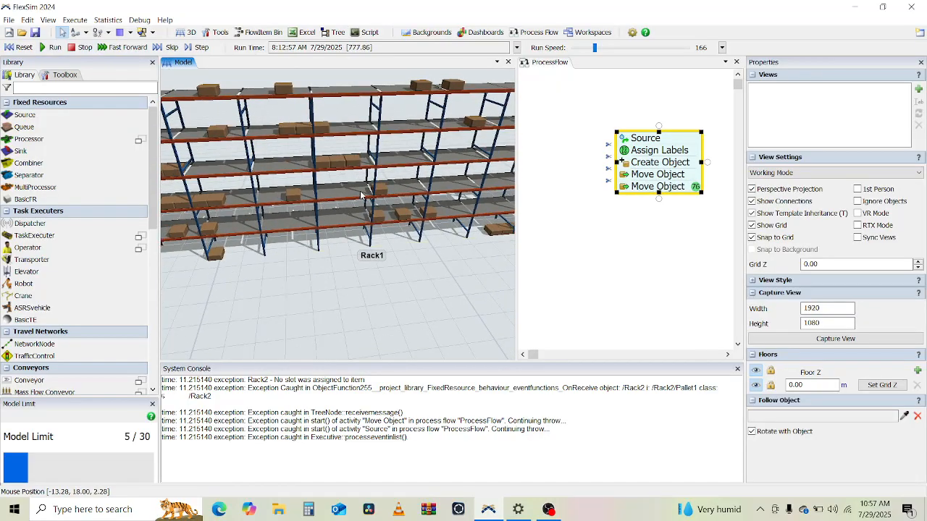
{"action": "scroll", "coordinate": [285, 159], "scroll_direction": "down", "scroll_amount": 3}
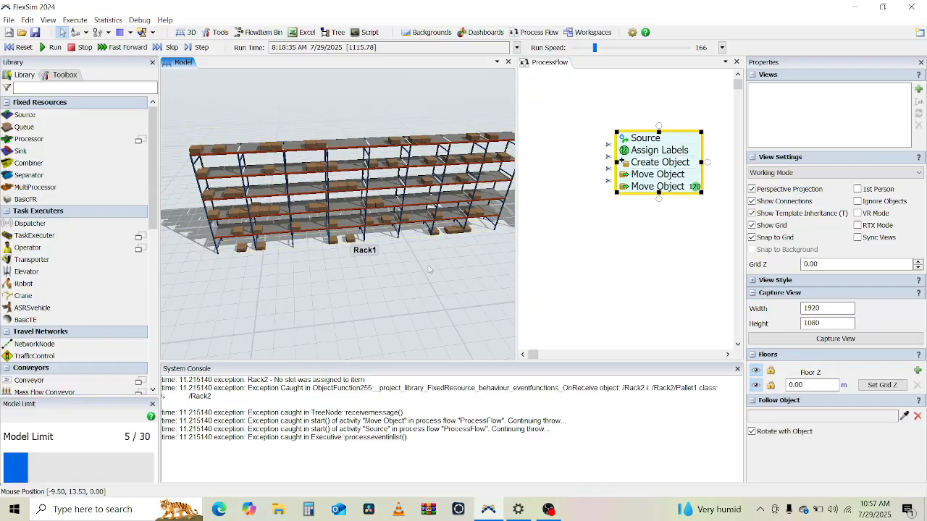
{"action": "scroll", "coordinate": [259, 280], "scroll_direction": "down", "scroll_amount": 3}
{"action": "left_click_drag", "start_coordinate": [259, 279], "coordinate": [77, 310]}
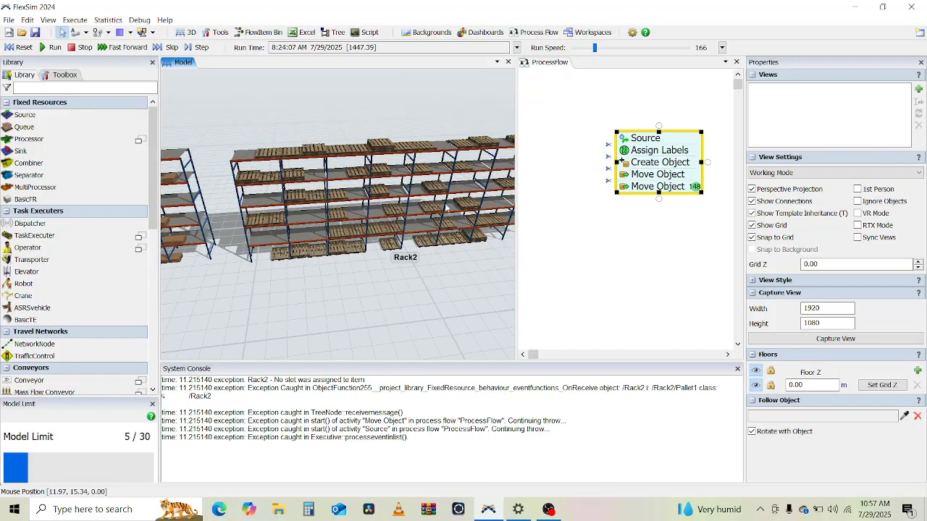
Step: Reset the model
{"action": "scroll", "coordinate": [327, 282], "scroll_direction": "down", "scroll_amount": 3}
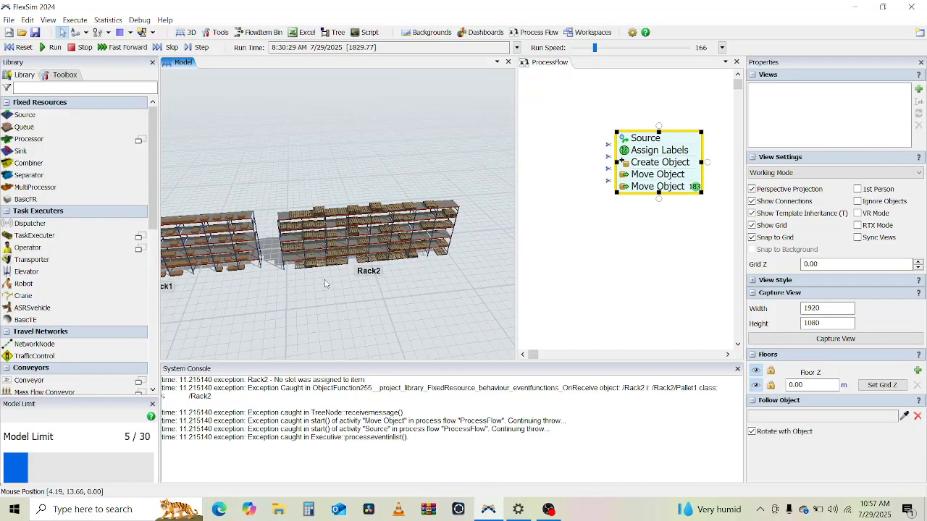
{"action": "scroll", "coordinate": [344, 257], "scroll_direction": "down", "scroll_amount": 3}
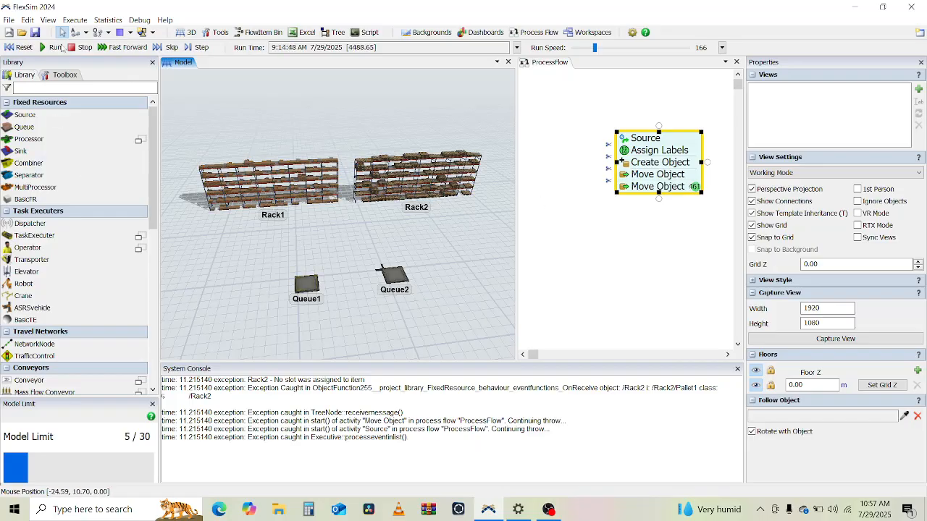
{"action": "left_click", "coordinate": [19, 47]}
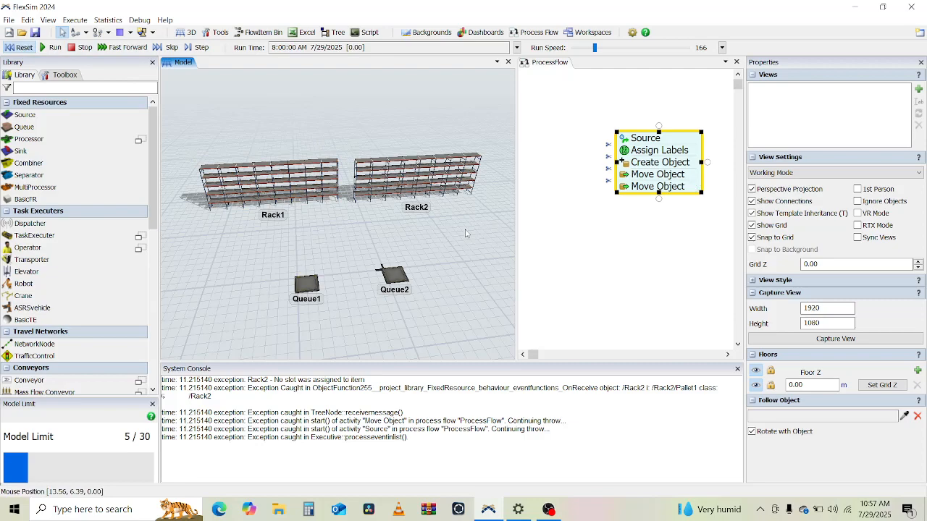
Step: Detach the last Move Object activity from the flow and place it separately below
{"action": "left_click", "coordinate": [614, 185]}
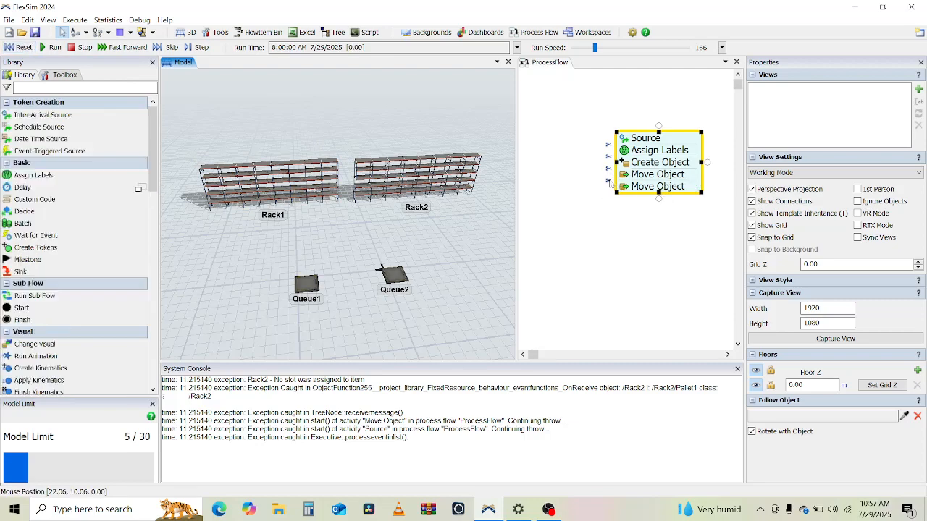
{"action": "left_click", "coordinate": [644, 189]}
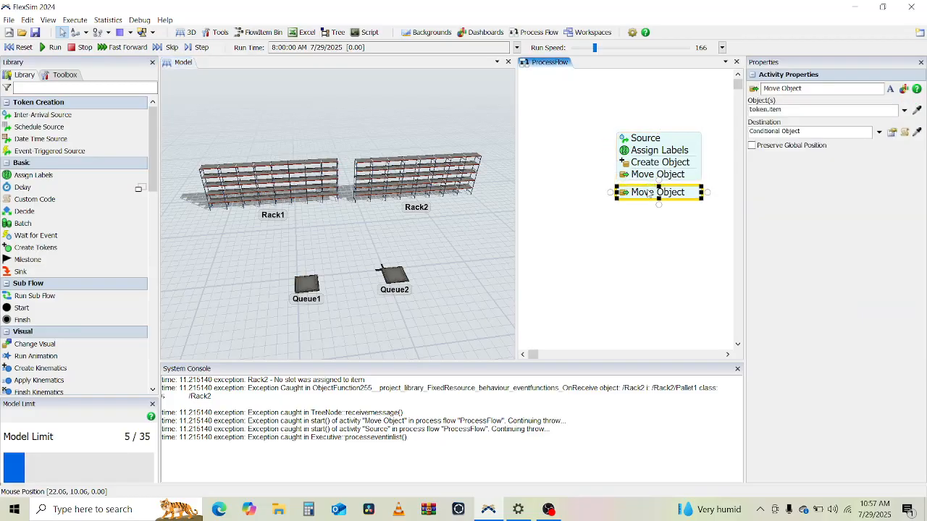
{"action": "left_click_drag", "start_coordinate": [648, 191], "coordinate": [596, 333]}
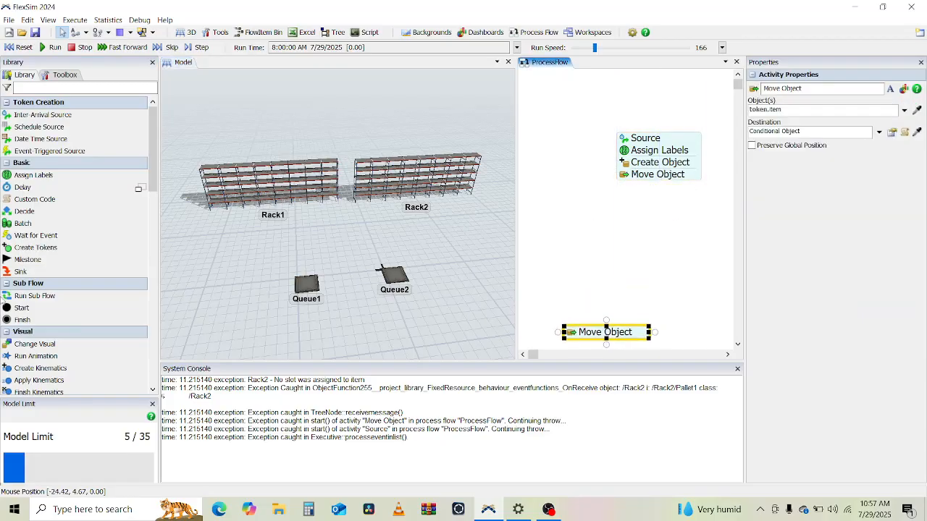
Step: Place two operators in the model, Operator1 beside Queue1 and Operator2 beside Queue2
{"action": "scroll", "coordinate": [104, 257], "scroll_direction": "down", "scroll_amount": 2}
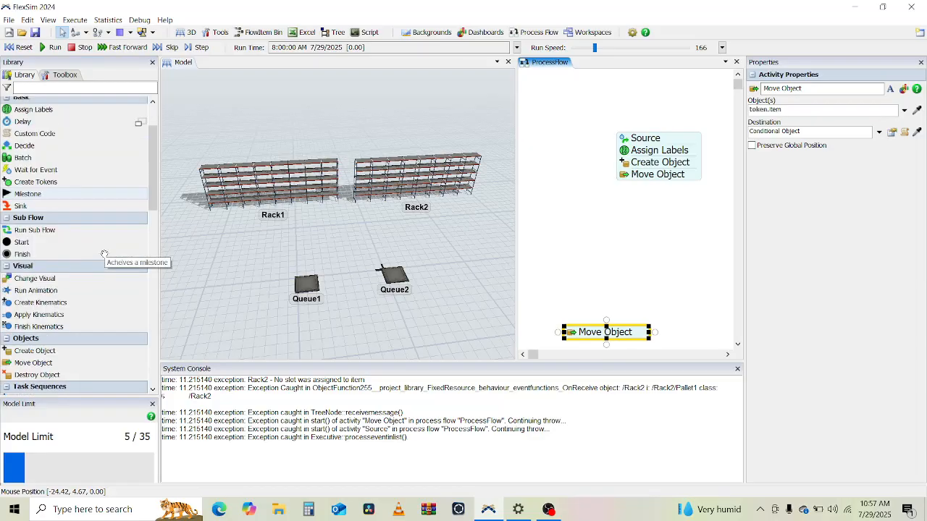
{"action": "scroll", "coordinate": [105, 255], "scroll_direction": "down", "scroll_amount": 4}
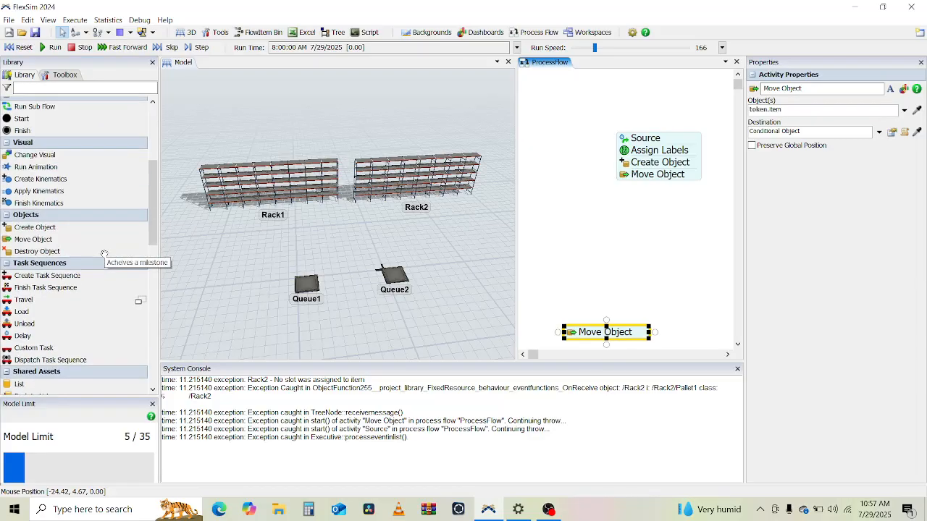
{"action": "scroll", "coordinate": [104, 255], "scroll_direction": "up", "scroll_amount": 6}
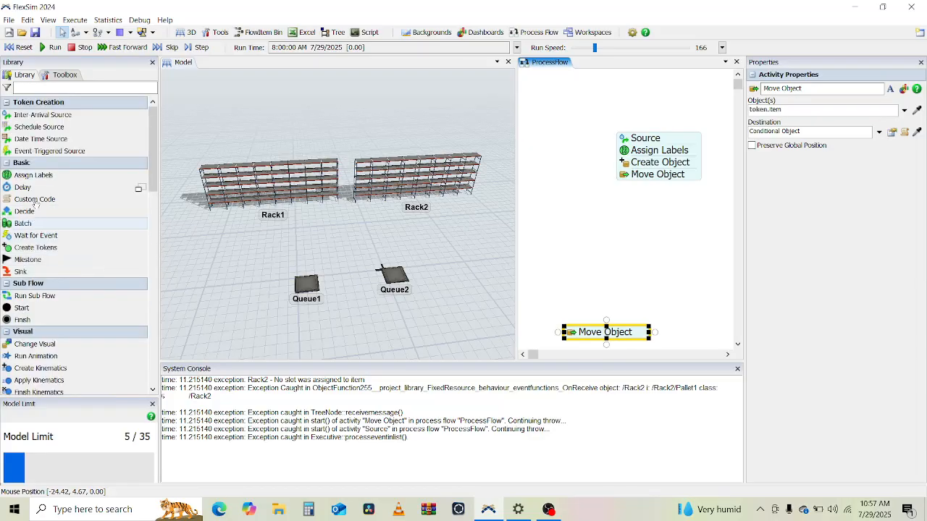
{"action": "left_click", "coordinate": [221, 286]}
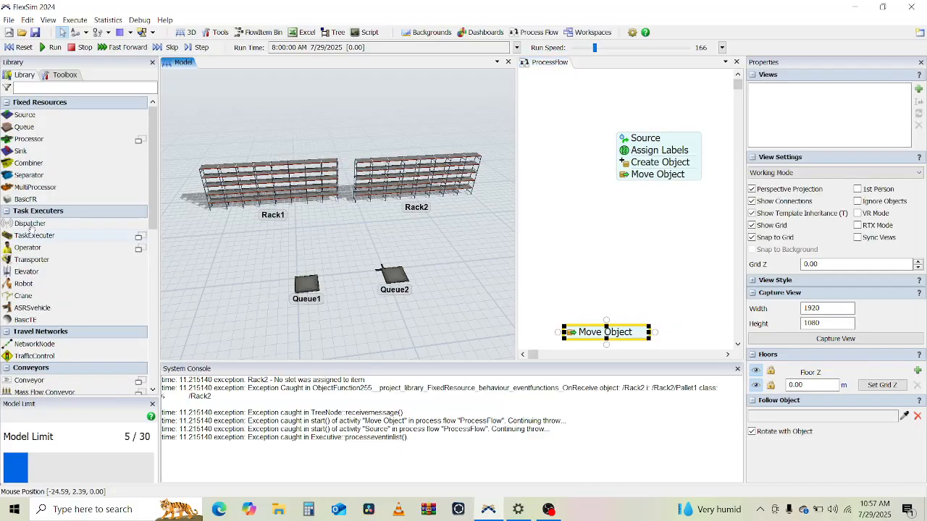
{"action": "left_click_drag", "start_coordinate": [296, 271], "coordinate": [296, 257]}
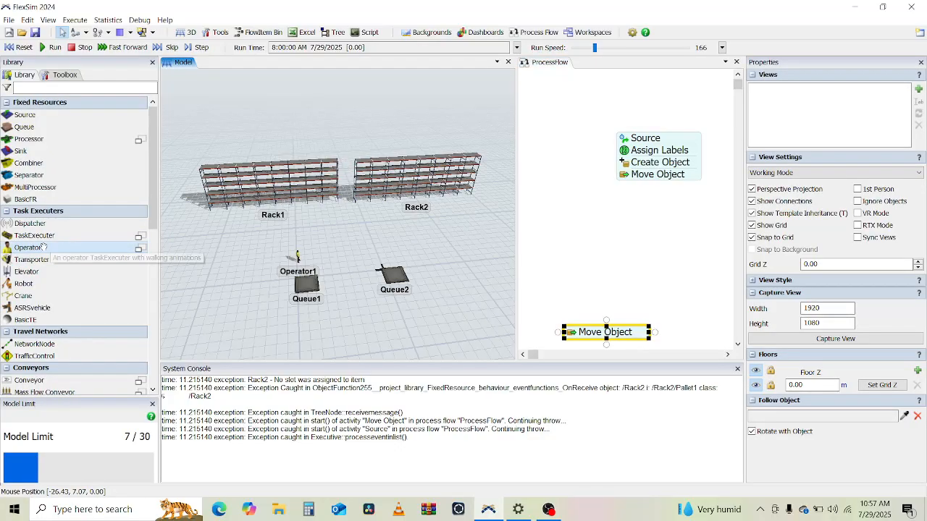
{"action": "left_click", "coordinate": [384, 255]}
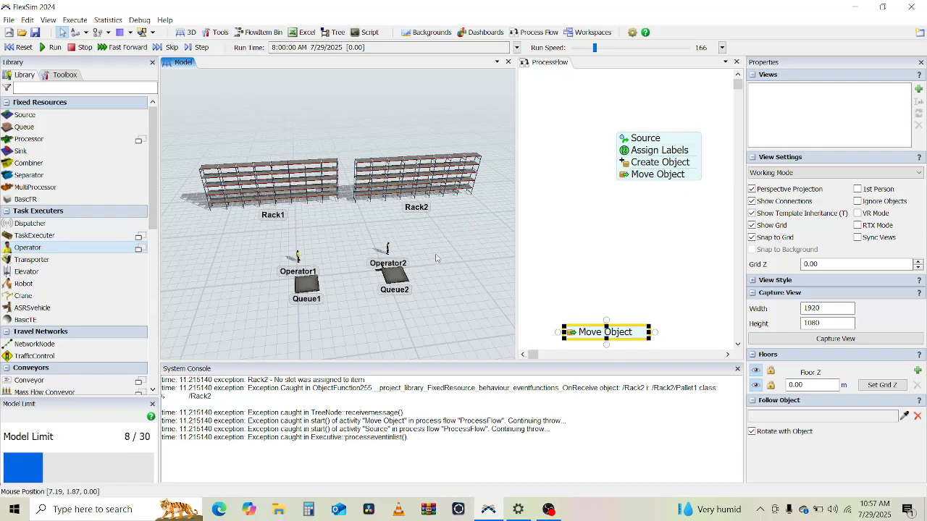
Step: Add a Resource shared asset to the process flow, name it Worker1 and reference Operator1
{"action": "left_click", "coordinate": [577, 175]}
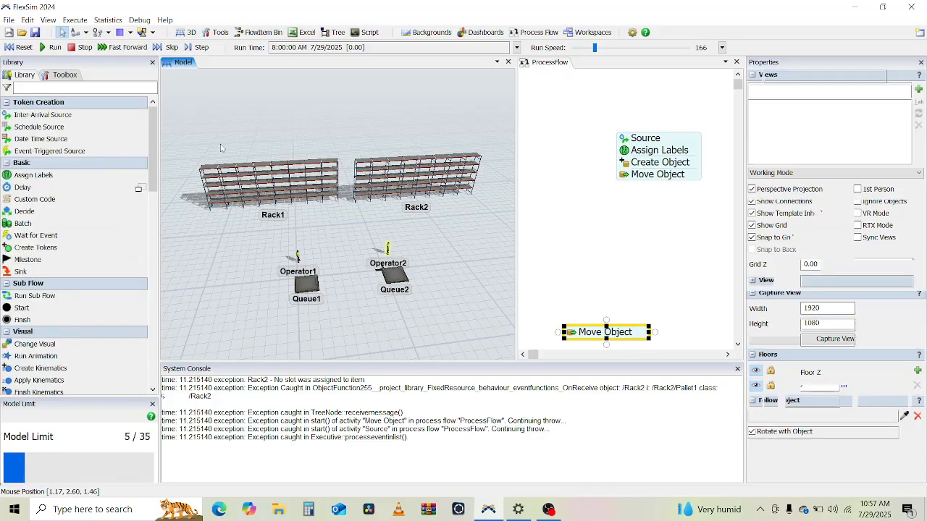
{"action": "scroll", "coordinate": [80, 269], "scroll_direction": "down", "scroll_amount": 1}
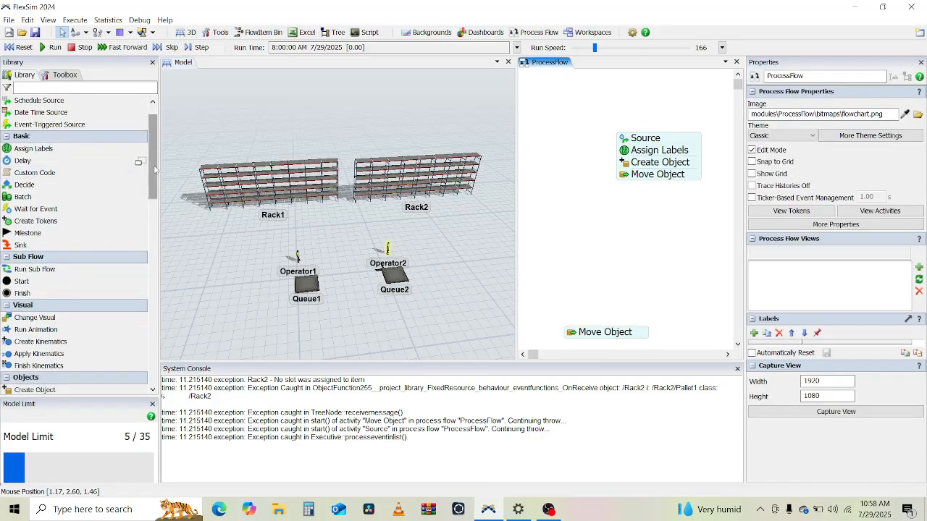
{"action": "left_click_drag", "start_coordinate": [154, 169], "coordinate": [159, 252]}
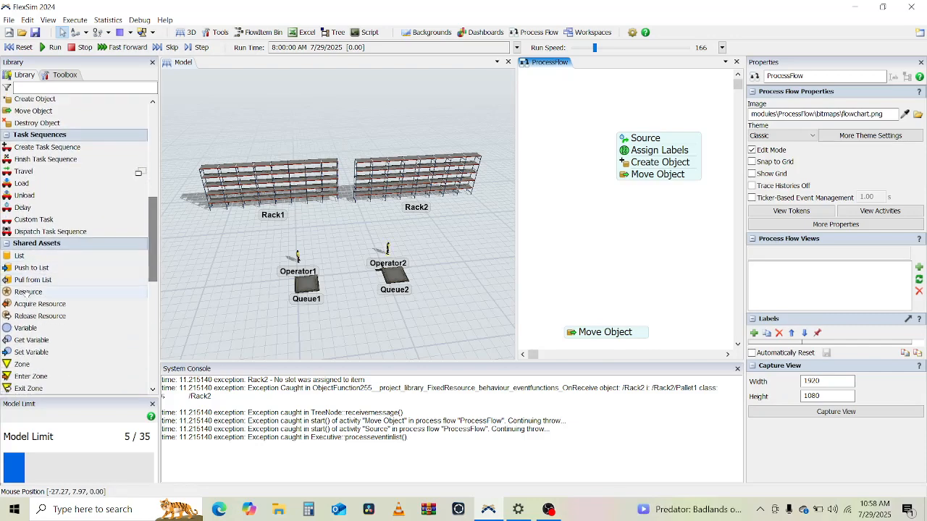
{"action": "left_click_drag", "start_coordinate": [28, 292], "coordinate": [408, 99]}
{"action": "left_click_drag", "start_coordinate": [536, 97], "coordinate": [548, 94]}
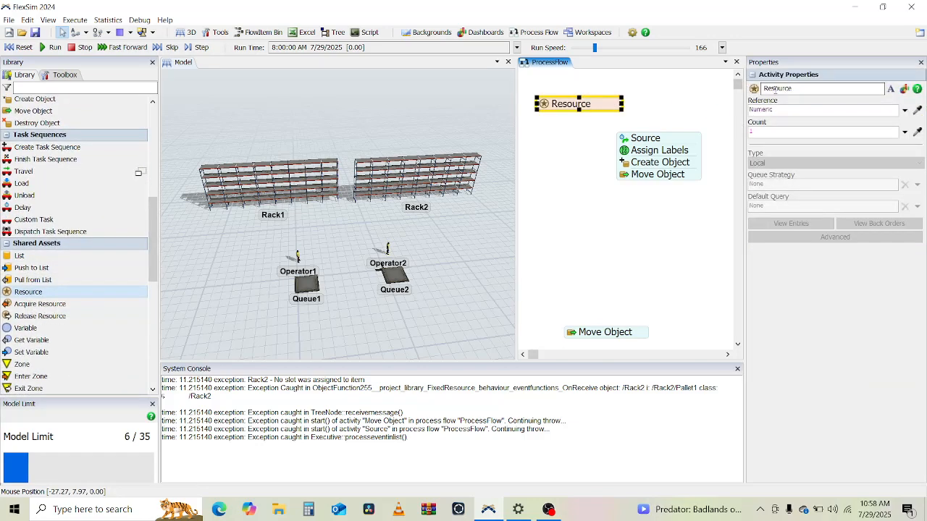
{"action": "double_click", "coordinate": [771, 89]}
{"action": "type", "text": "Worker1"}
{"action": "left_click", "coordinate": [918, 110]}
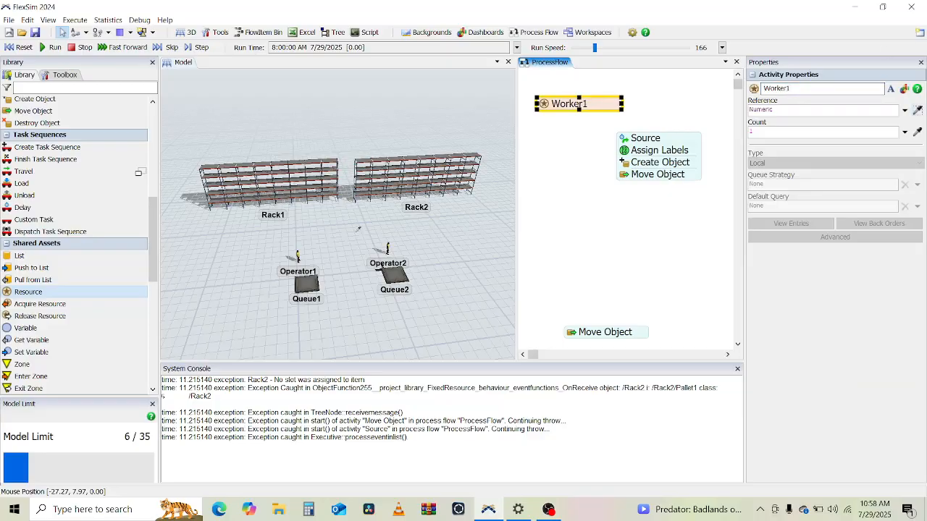
{"action": "left_click", "coordinate": [298, 256]}
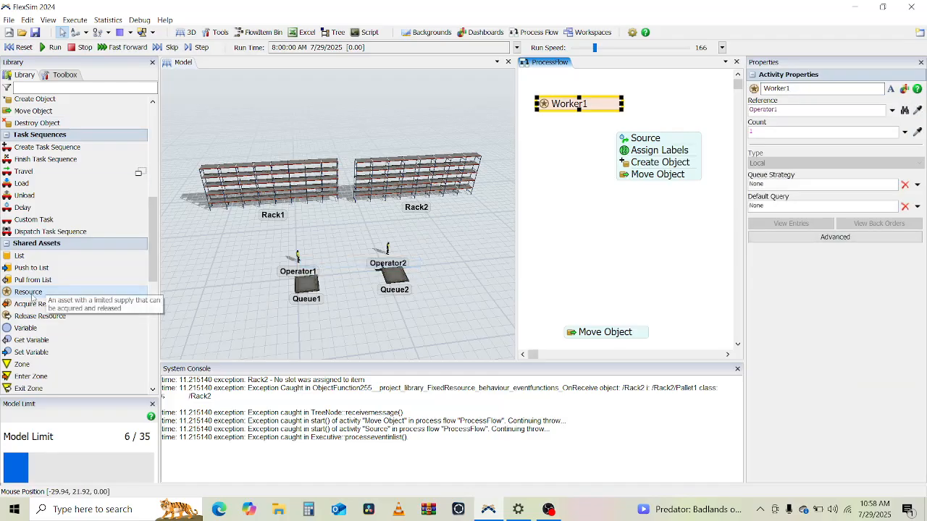
Step: Add a second Resource shared asset beside Worker1 and set its reference to Operator2
{"action": "left_click", "coordinate": [658, 106]}
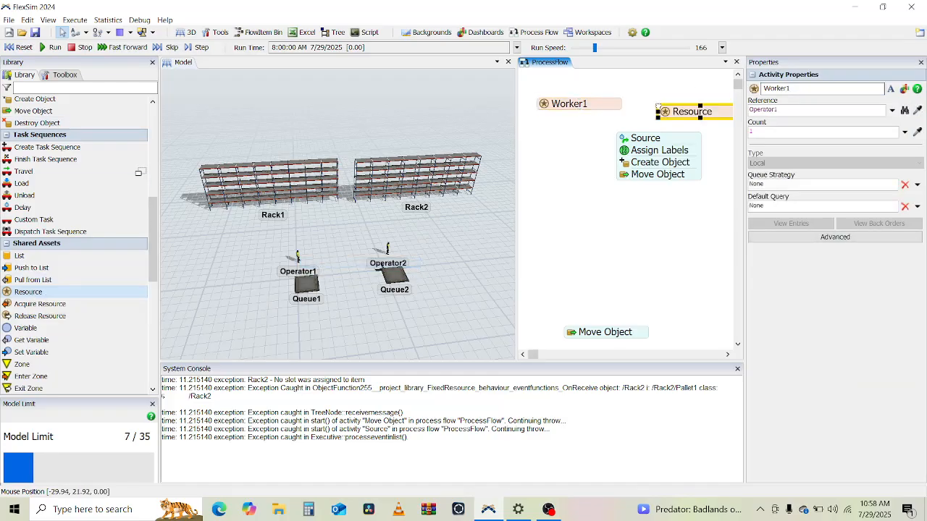
{"action": "left_click_drag", "start_coordinate": [675, 108], "coordinate": [657, 105]}
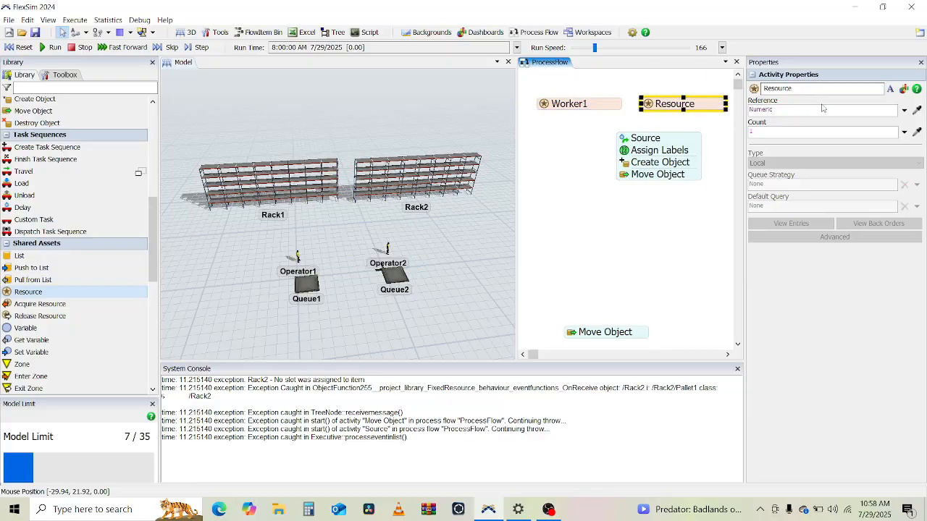
{"action": "left_click", "coordinate": [917, 110]}
{"action": "left_click", "coordinate": [388, 248]}
{"action": "left_click", "coordinate": [413, 255]}
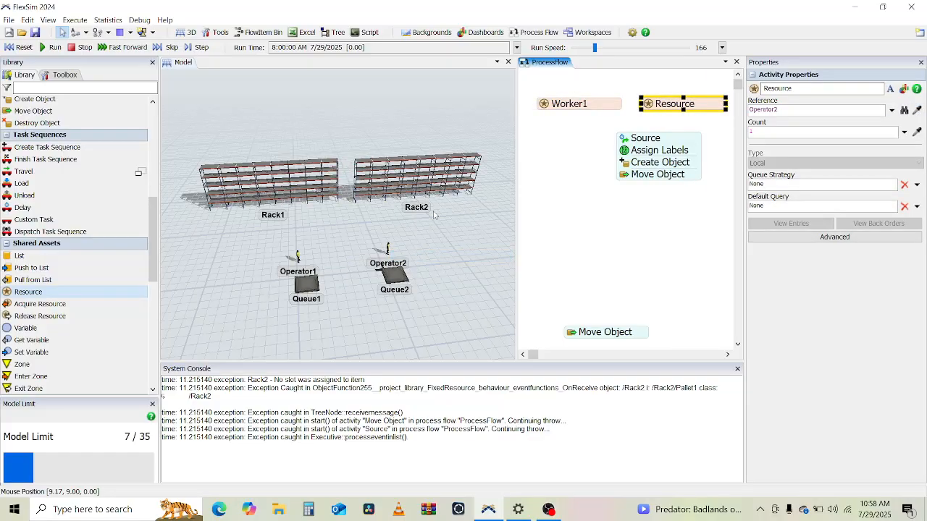
Step: Append an Assign Labels activity to the end of the main flow after Move Object
{"action": "left_click", "coordinate": [452, 252]}
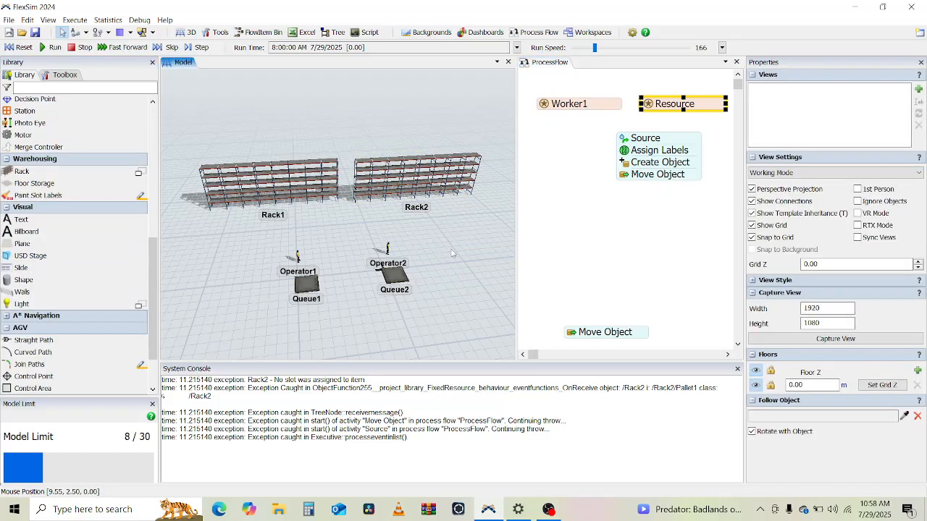
{"action": "mouse_move", "coordinate": [452, 253]}
{"action": "right_mouse_down"}
{"action": "mouse_move", "coordinate": [430, 257]}
{"action": "mouse_move", "coordinate": [448, 247]}
{"action": "mouse_move", "coordinate": [450, 261]}
{"action": "right_mouse_up"}
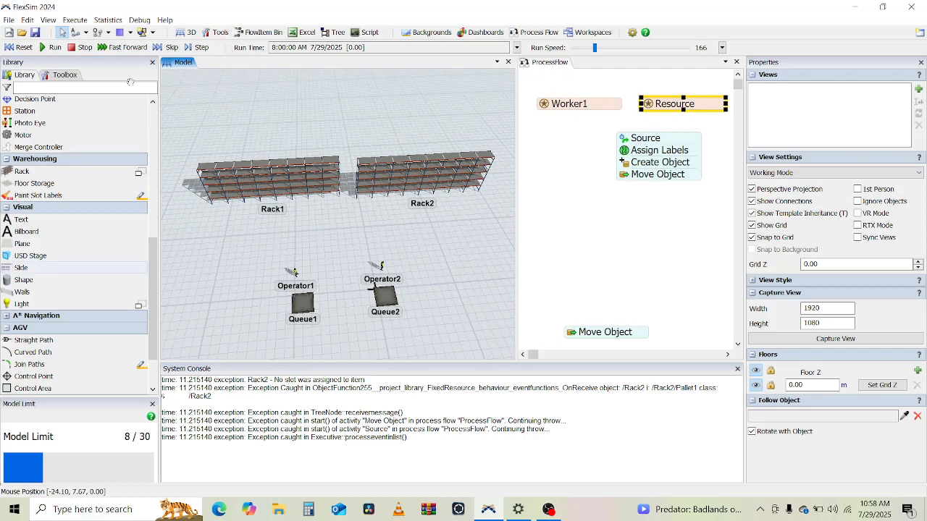
{"action": "left_click", "coordinate": [581, 217]}
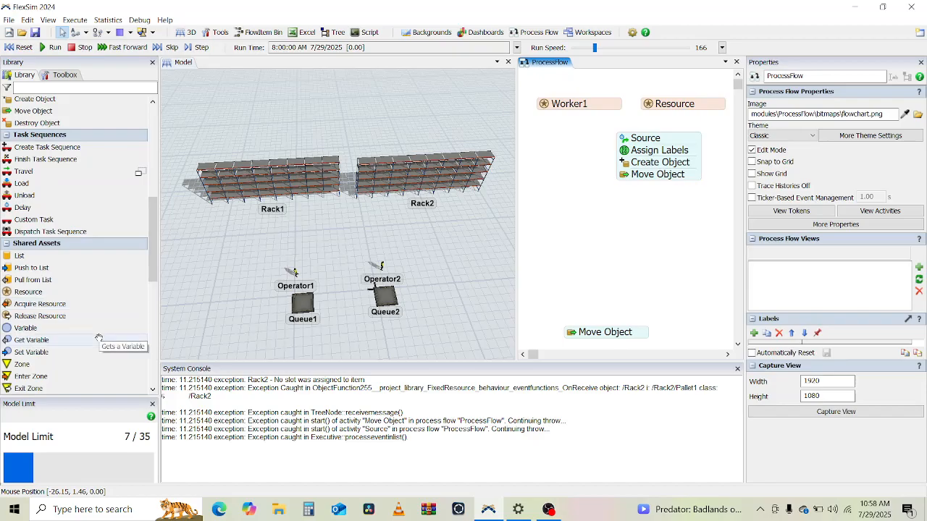
{"action": "scroll", "coordinate": [99, 338], "scroll_direction": "up", "scroll_amount": 10}
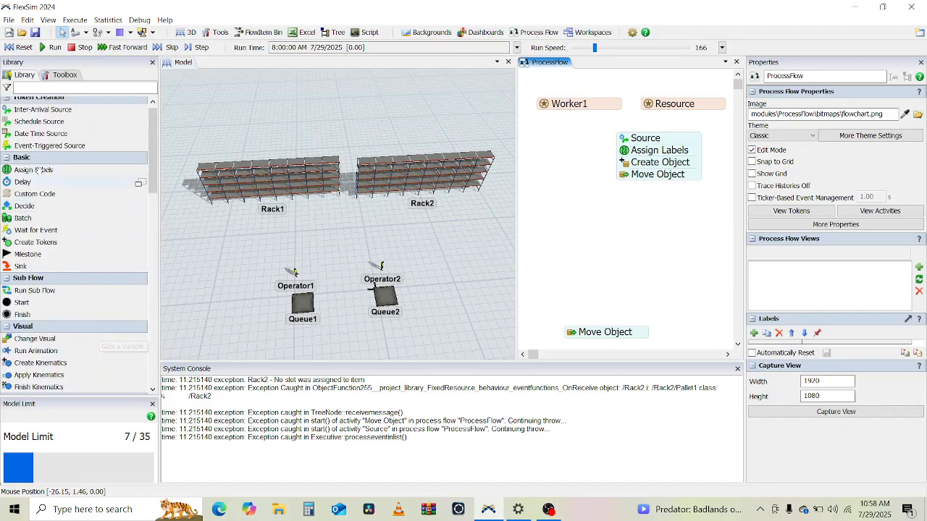
{"action": "left_click", "coordinate": [652, 184]}
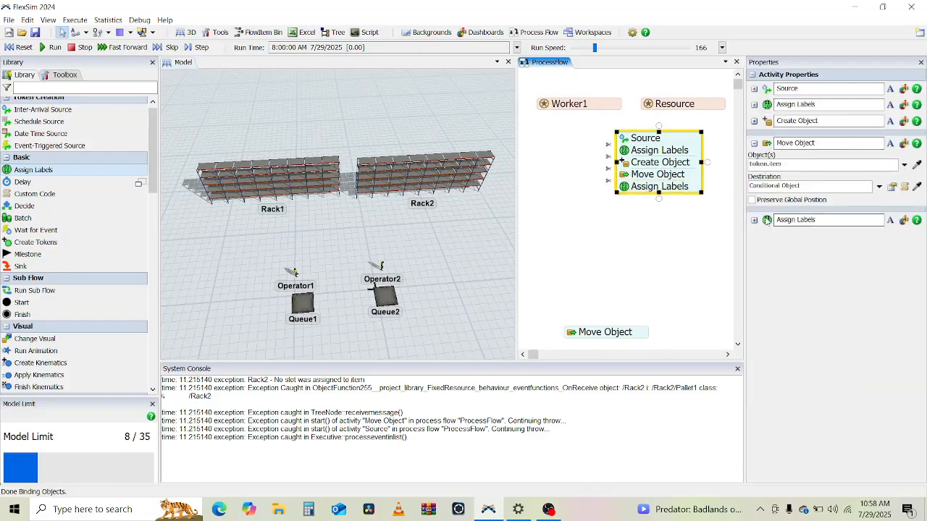
Step: In the new Assign Labels activity, name the label resourceName and set its value to Conditional Value
{"action": "left_click", "coordinate": [753, 219]}
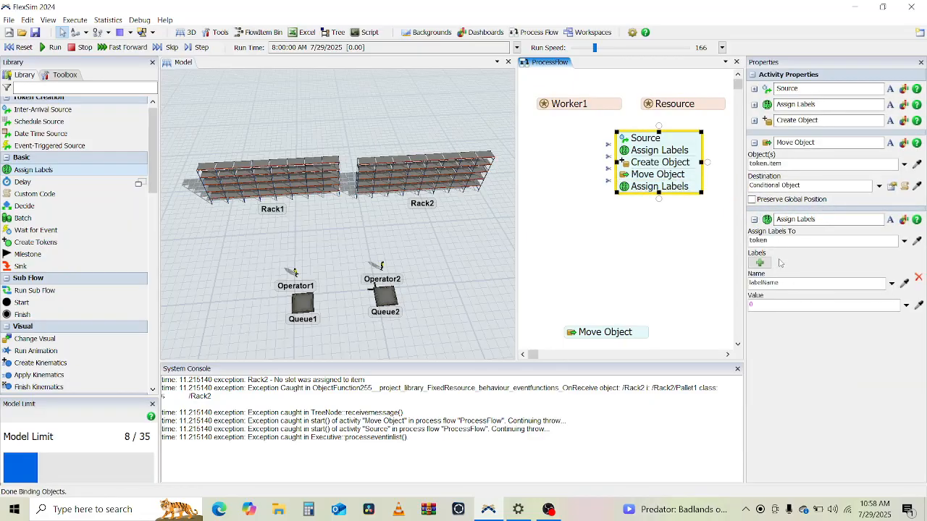
{"action": "left_click", "coordinate": [772, 284]}
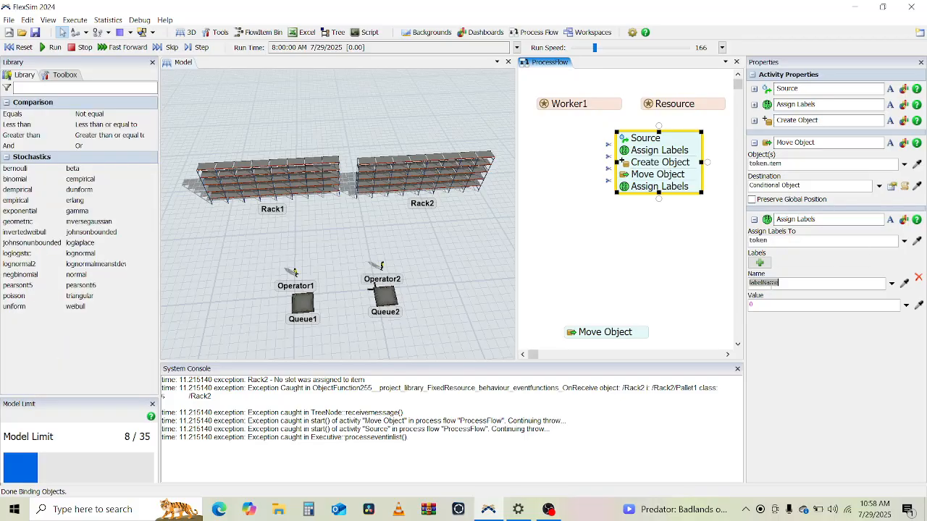
{"action": "type", "text": "resource"}
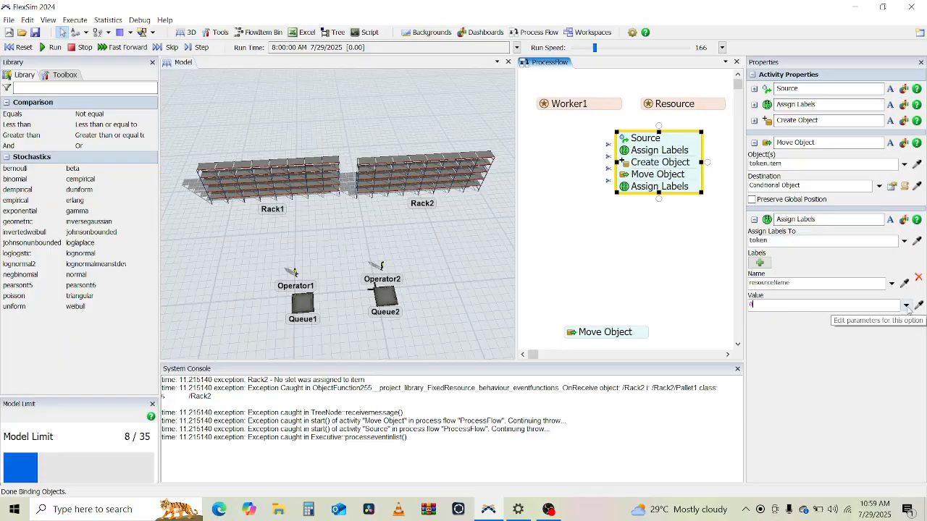
{"action": "left_click", "coordinate": [905, 306]}
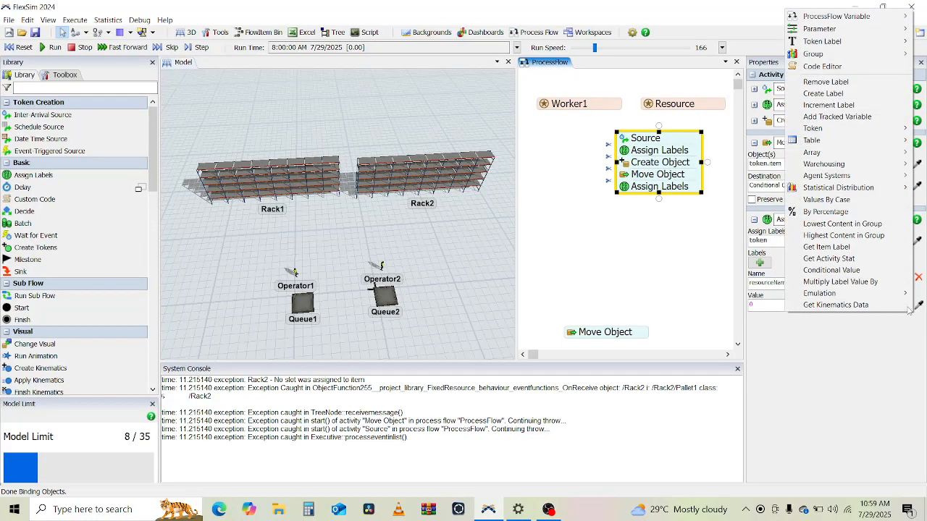
{"action": "left_click", "coordinate": [872, 350]}
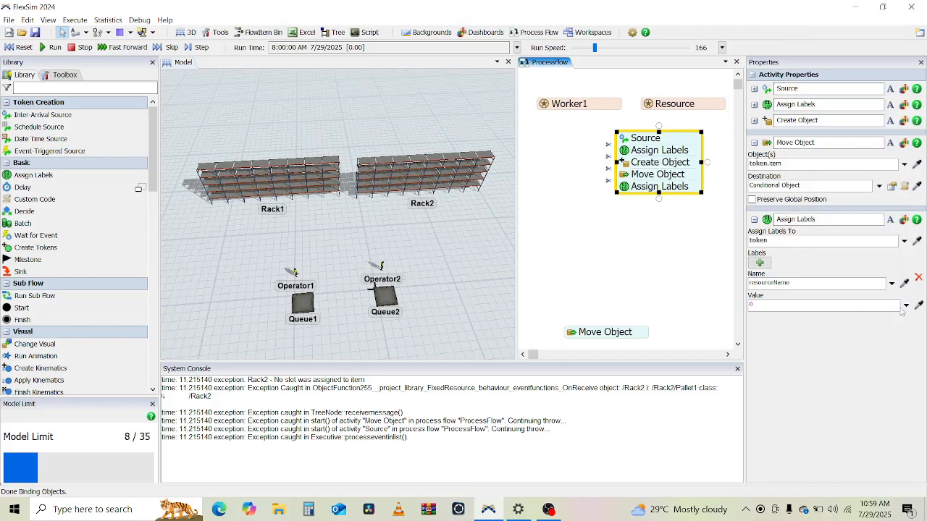
{"action": "left_click", "coordinate": [905, 305]}
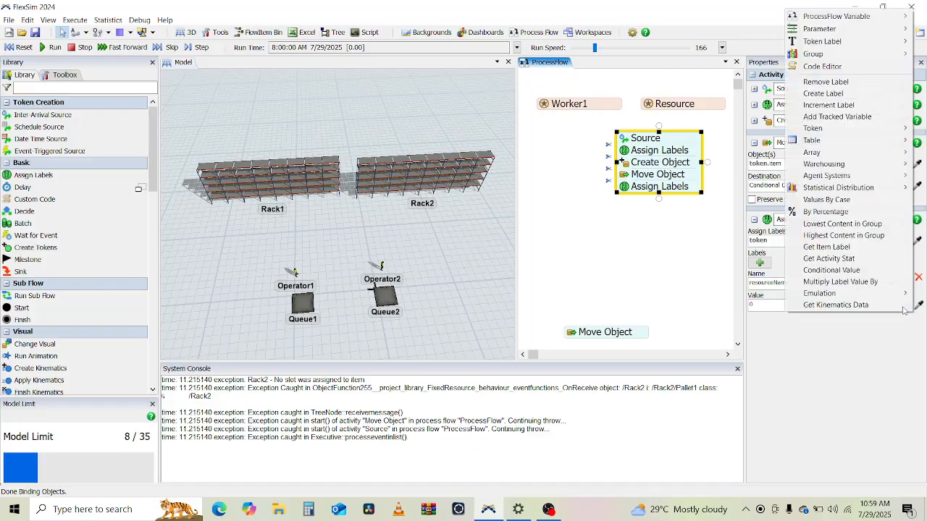
{"action": "left_click", "coordinate": [832, 271]}
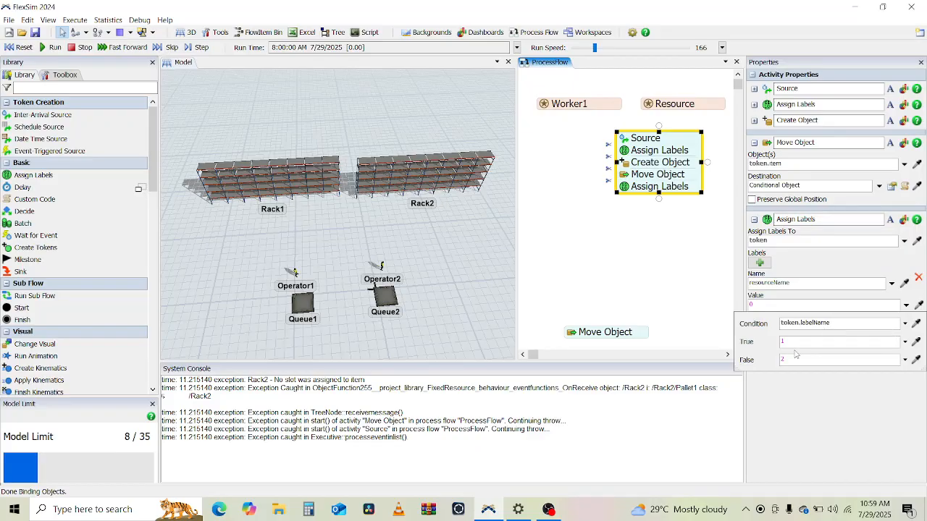
{"action": "left_click", "coordinate": [814, 408]}
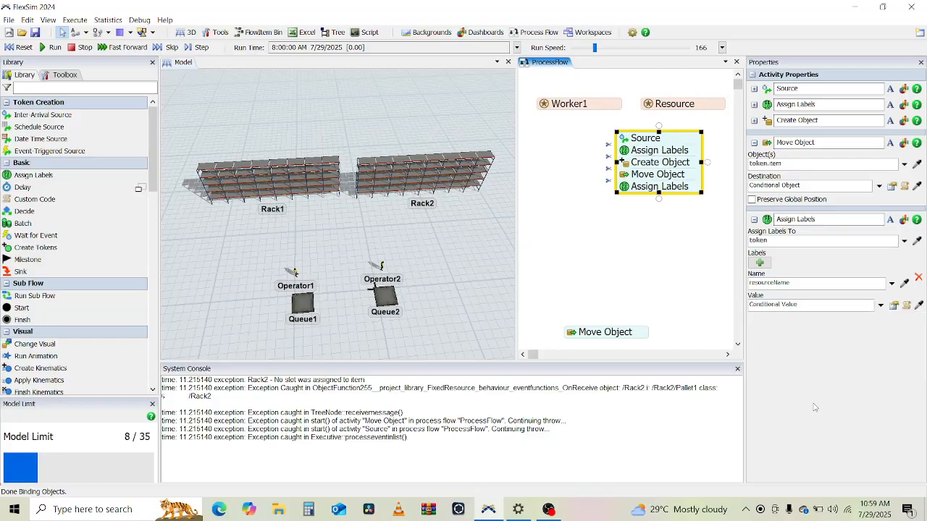
Step: Set the conditional label value: condition token.product == 1, true value Worker1, false value Worker2
{"action": "left_click", "coordinate": [904, 240]}
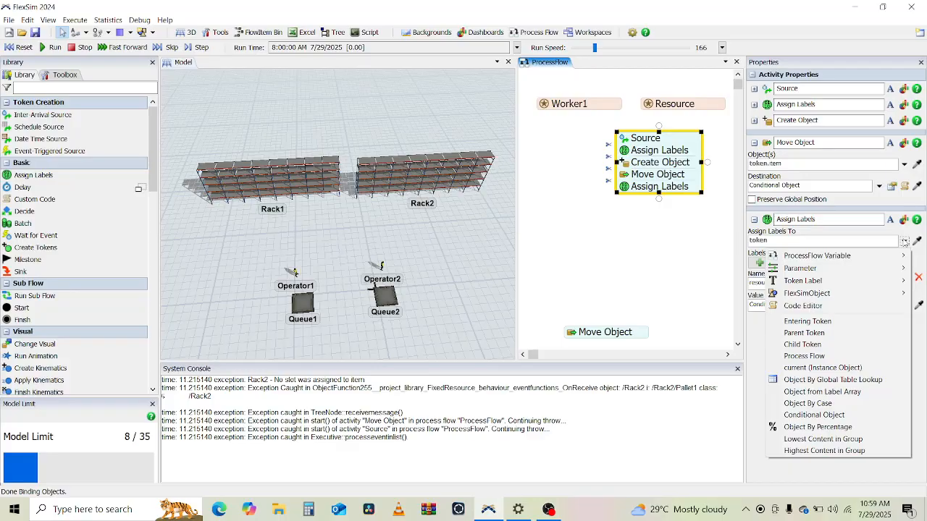
{"action": "left_click", "coordinate": [758, 346]}
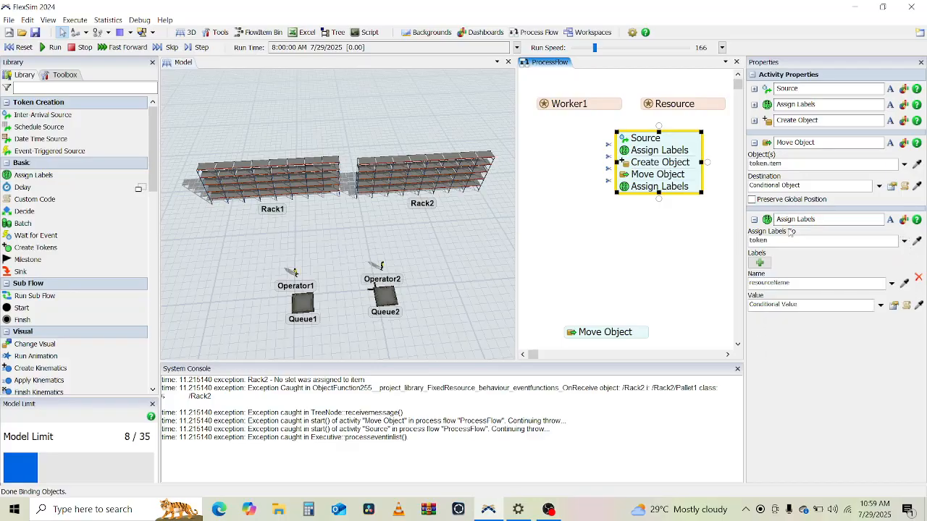
{"action": "left_click", "coordinate": [787, 283]}
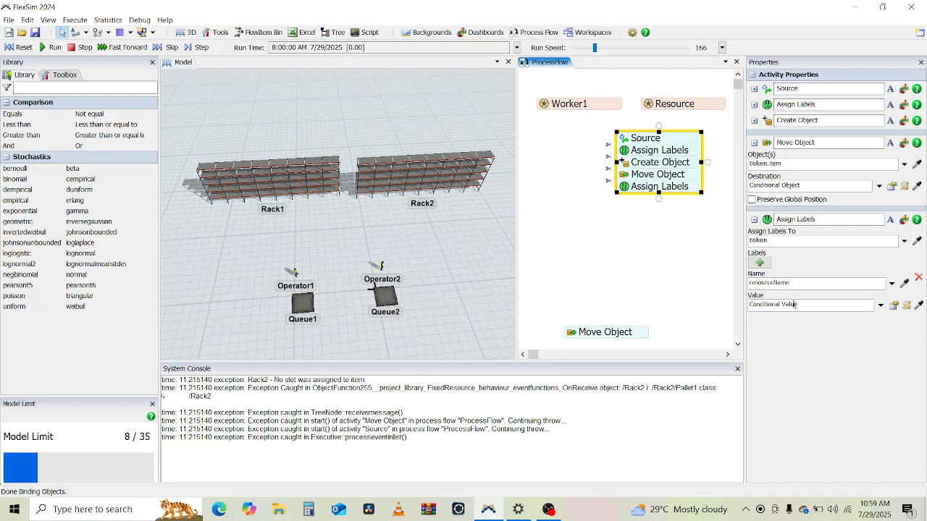
{"action": "left_click", "coordinate": [889, 307]}
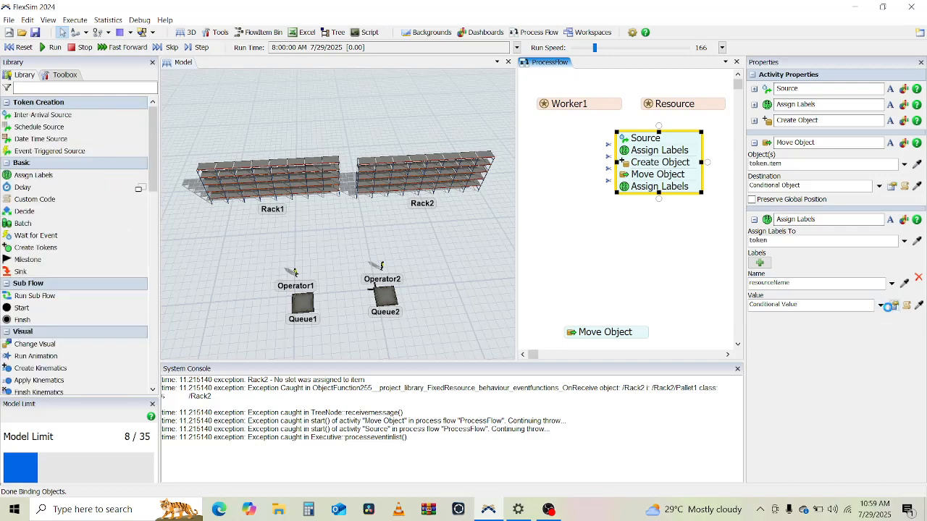
{"action": "left_click", "coordinate": [819, 323]}
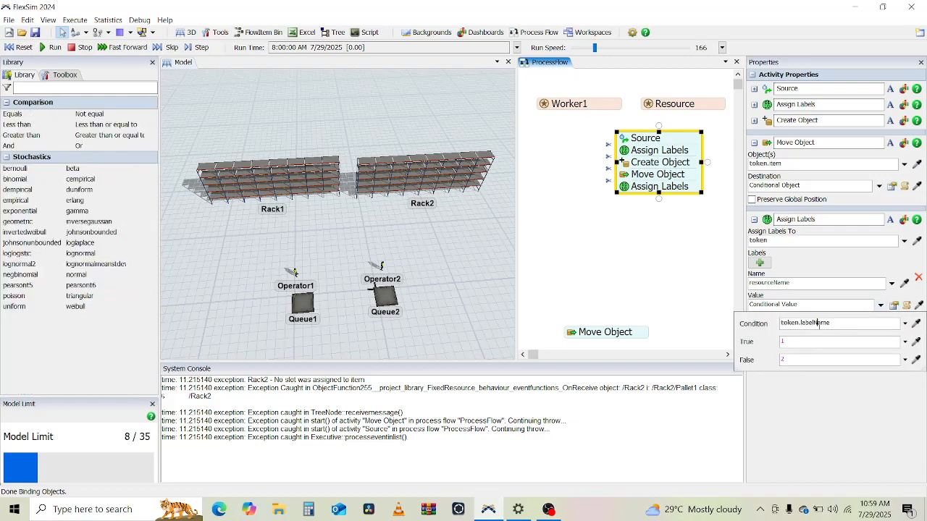
{"action": "double_click", "coordinate": [803, 325]}
{"action": "type", "text": "product"}
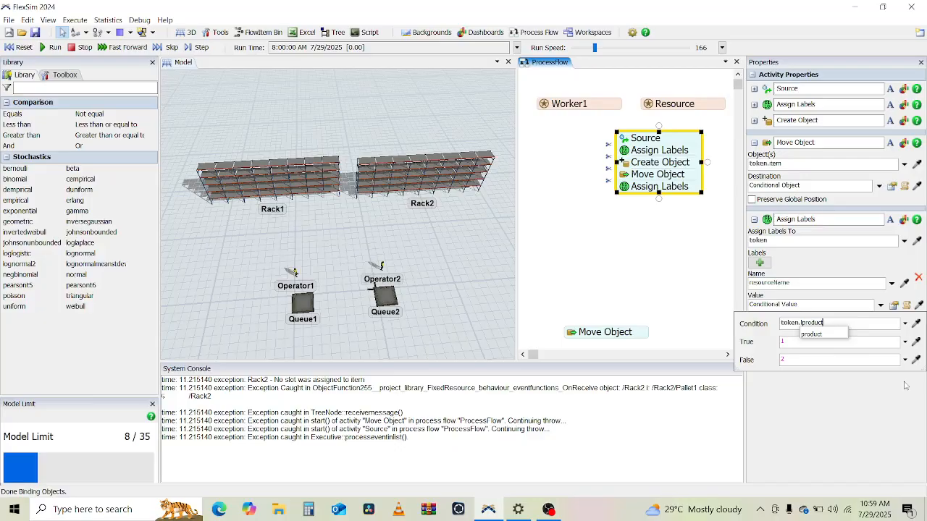
{"action": "key", "text": "Down"}
{"action": "key", "text": "Return"}
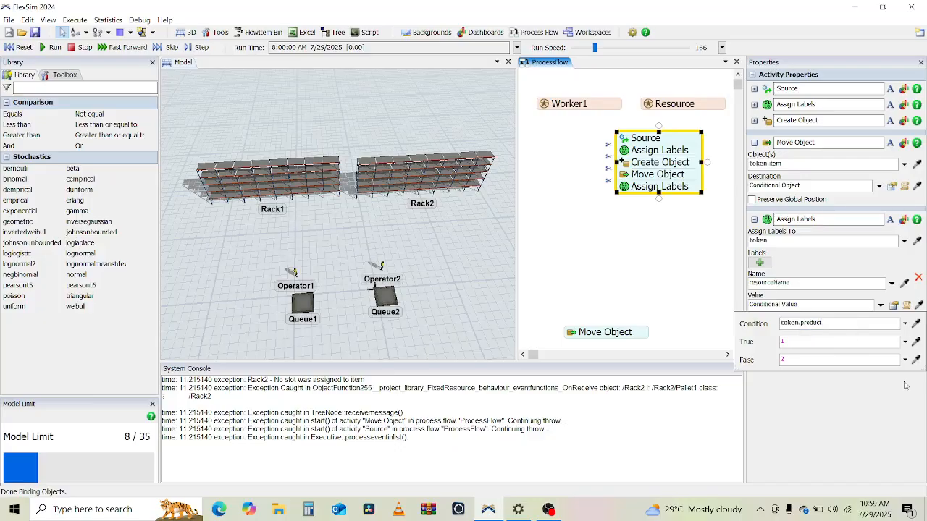
{"action": "type", "text": "== 1"}
{"action": "left_click", "coordinate": [824, 343]}
{"action": "type", "text": "Worker1"}
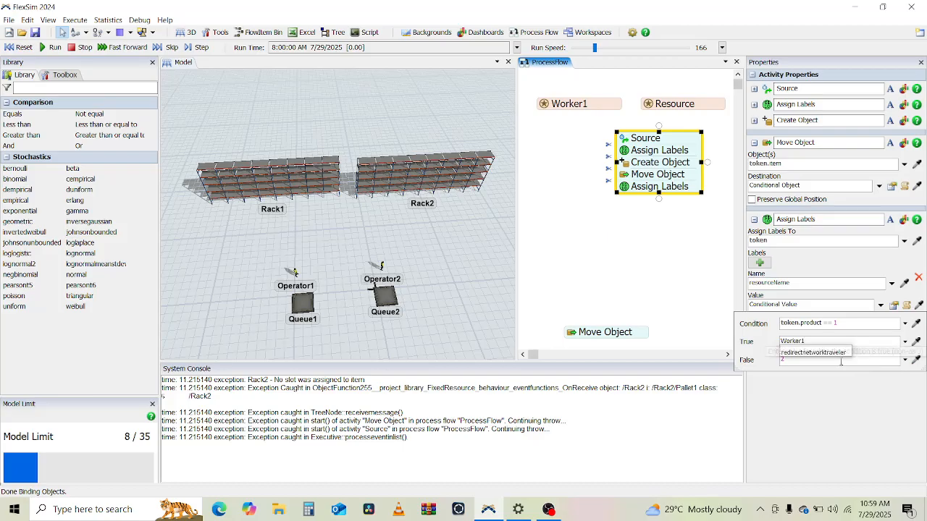
{"action": "left_click", "coordinate": [829, 361]}
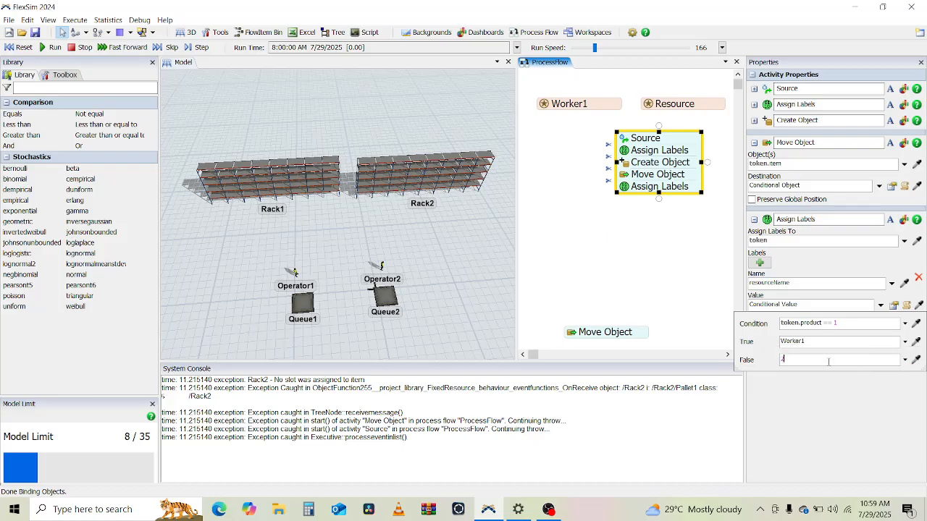
{"action": "type", "text": "Worker"}
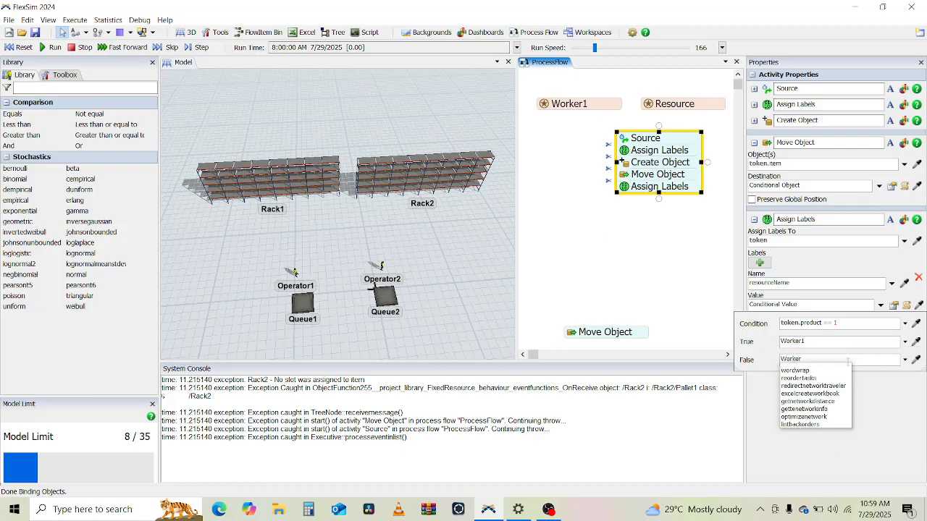
{"action": "type", "text": "2"}
{"action": "left_click", "coordinate": [838, 414]}
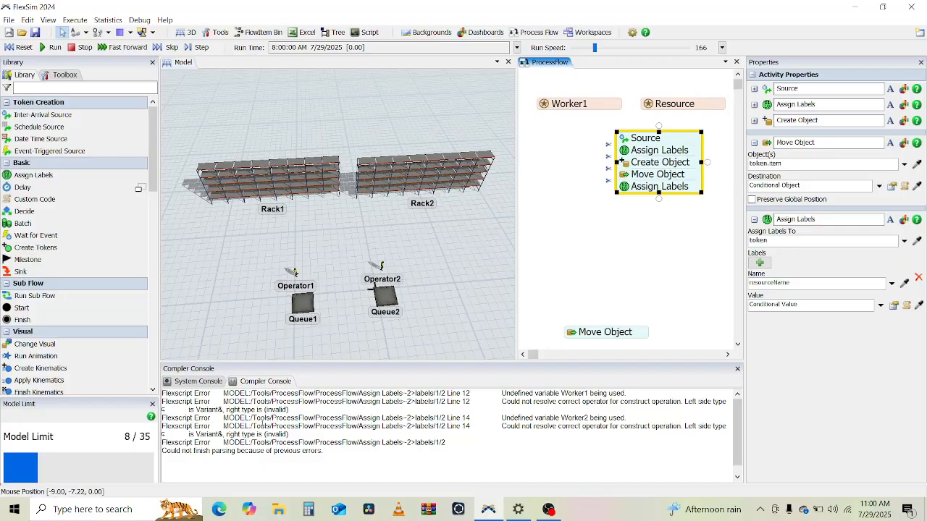
{"action": "left_click_drag", "start_coordinate": [229, 452], "coordinate": [334, 461]}
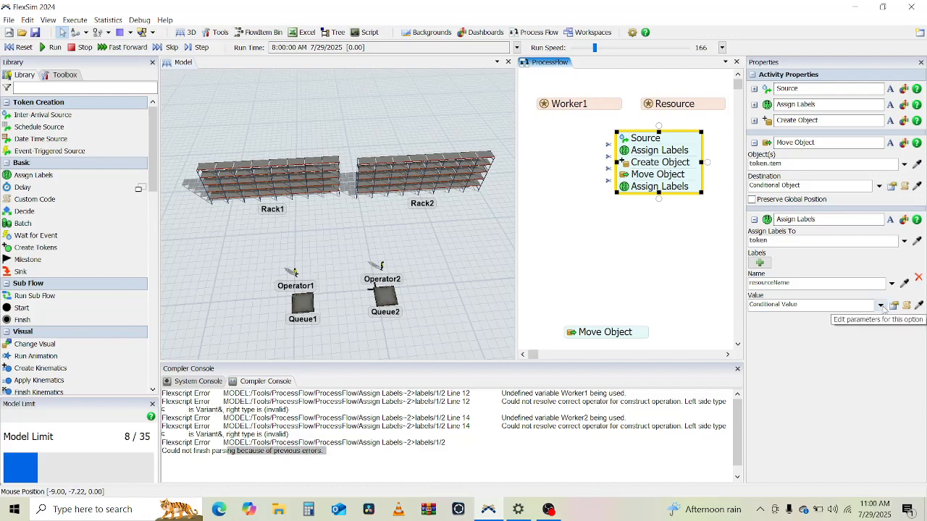
{"action": "left_click", "coordinate": [881, 305]}
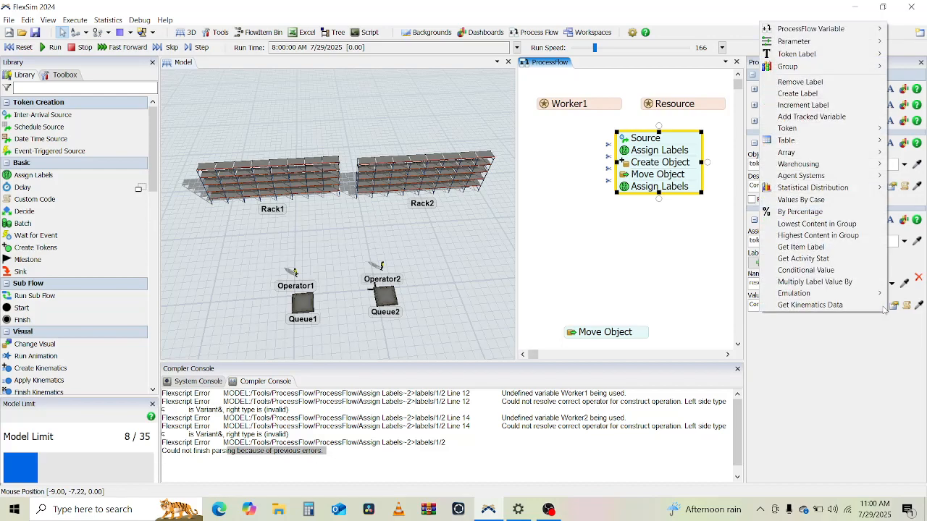
{"action": "left_click", "coordinate": [840, 335]}
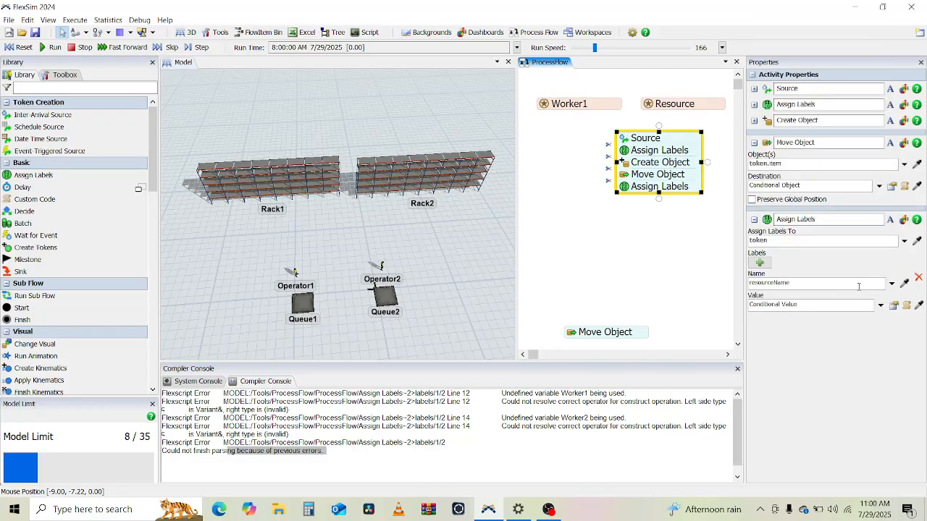
{"action": "left_click", "coordinate": [859, 285]}
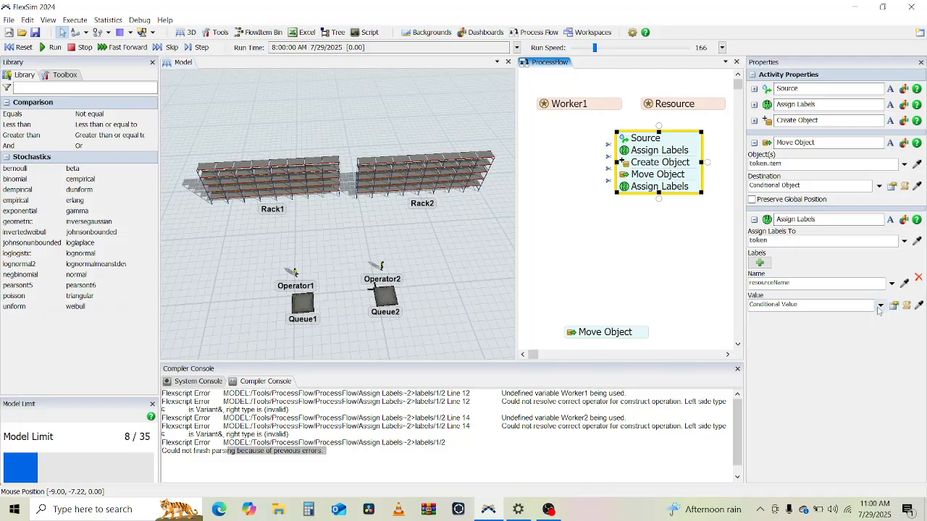
{"action": "left_click", "coordinate": [880, 305]}
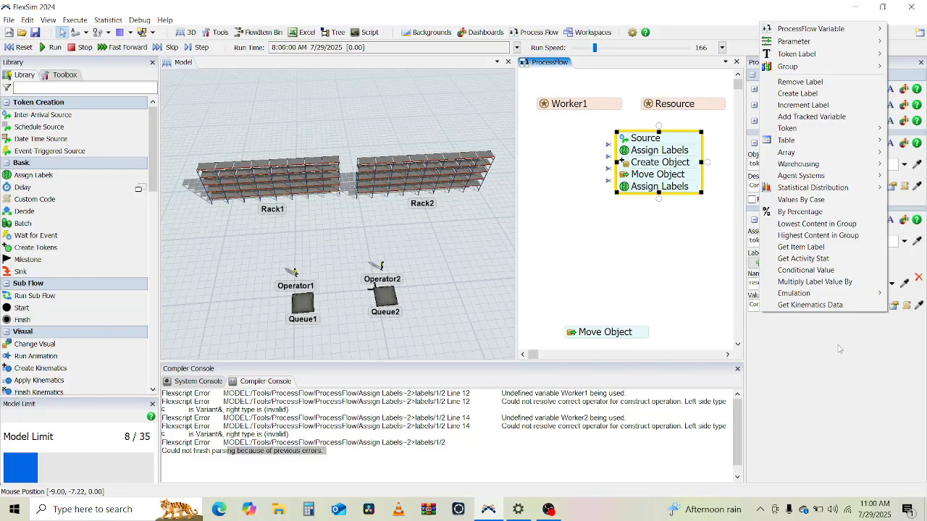
{"action": "left_click", "coordinate": [839, 349]}
Step: In the label value code, replace the condition block with return token.product == 1 ? "Worker1" : "Worker2"; and apply it
{"action": "left_click", "coordinate": [906, 305]}
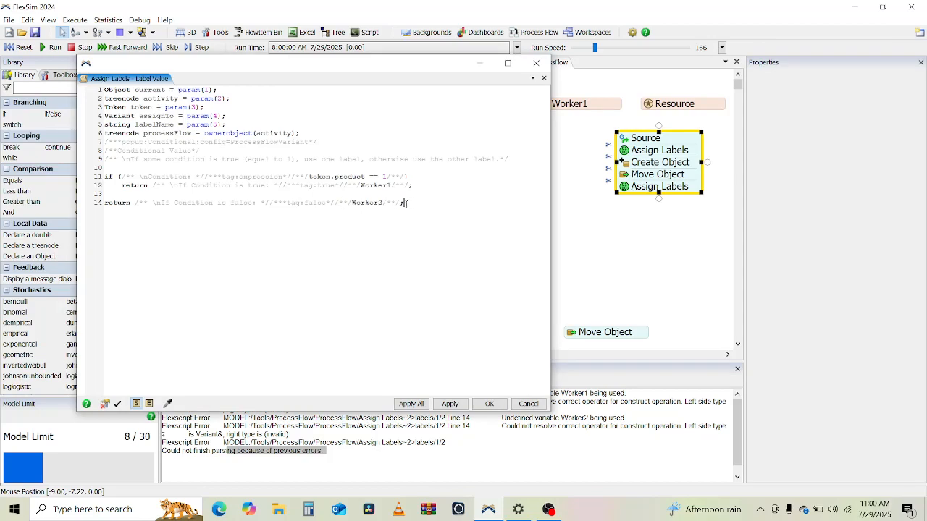
{"action": "left_click_drag", "start_coordinate": [405, 204], "coordinate": [85, 172]}
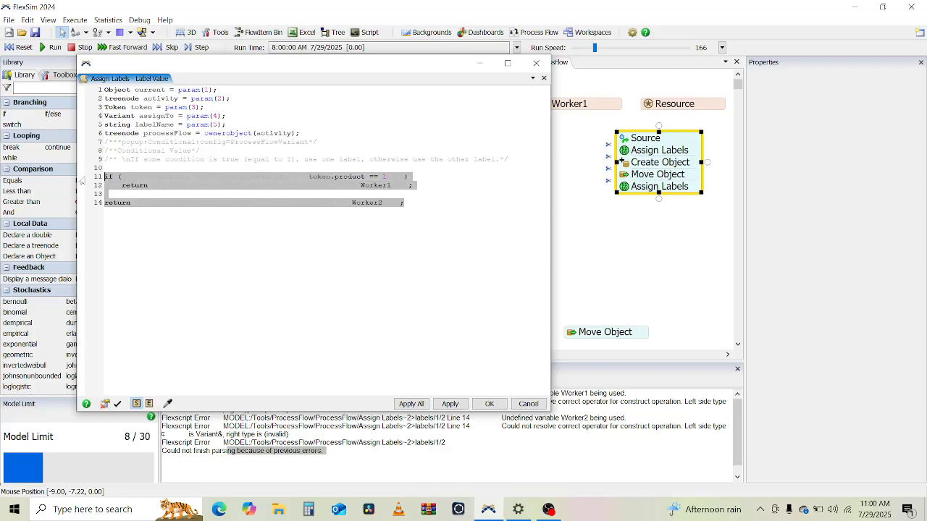
{"action": "key", "text": "BackSpace"}
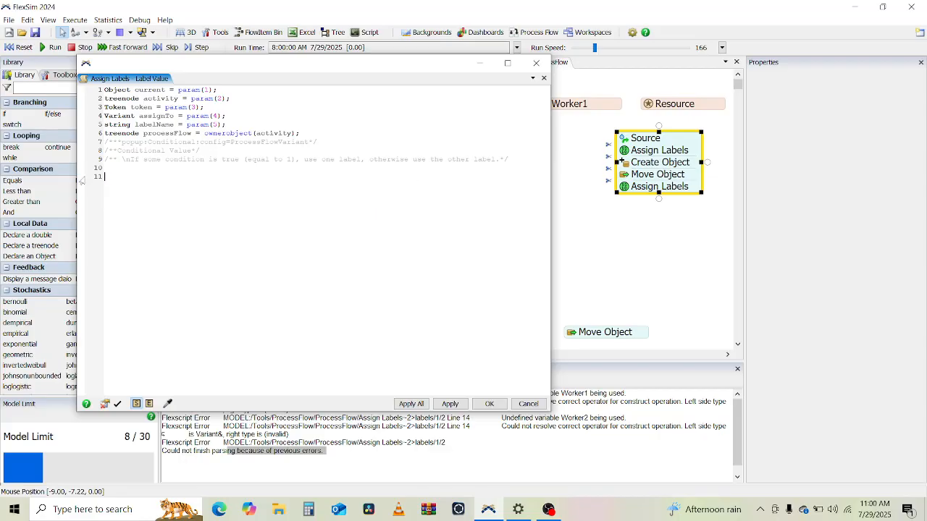
{"action": "type", "text": "return toke"}
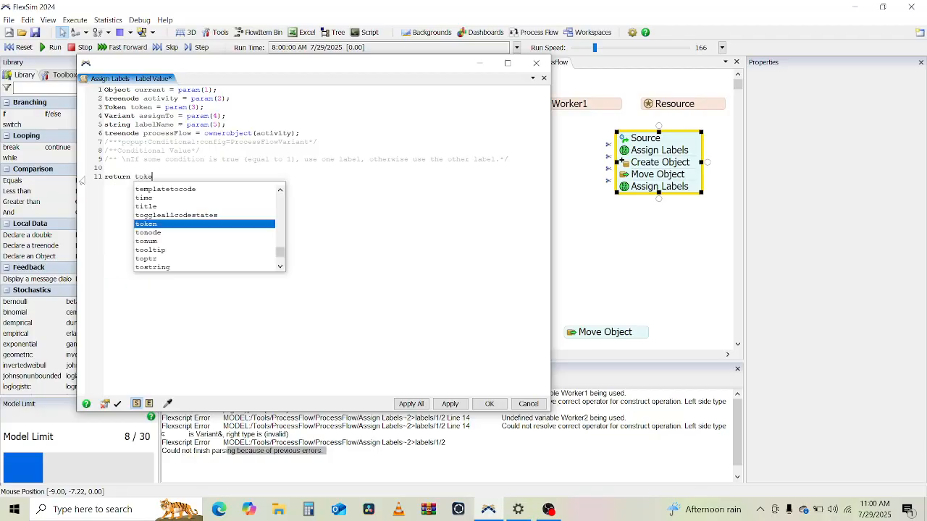
{"action": "type", "text": "n.product"}
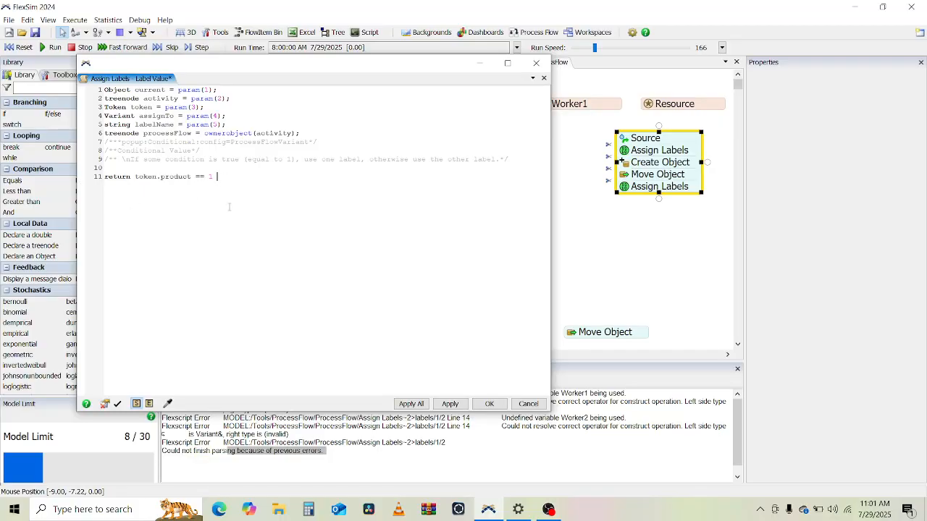
{"action": "type", "text": "== 1 ? \"Worker1\" : \"Worker2\";"}
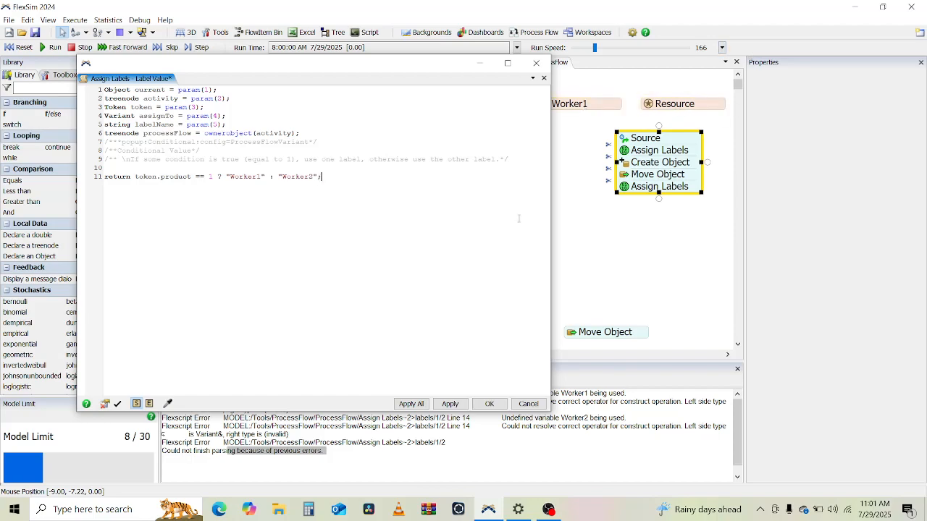
{"action": "left_click", "coordinate": [414, 407]}
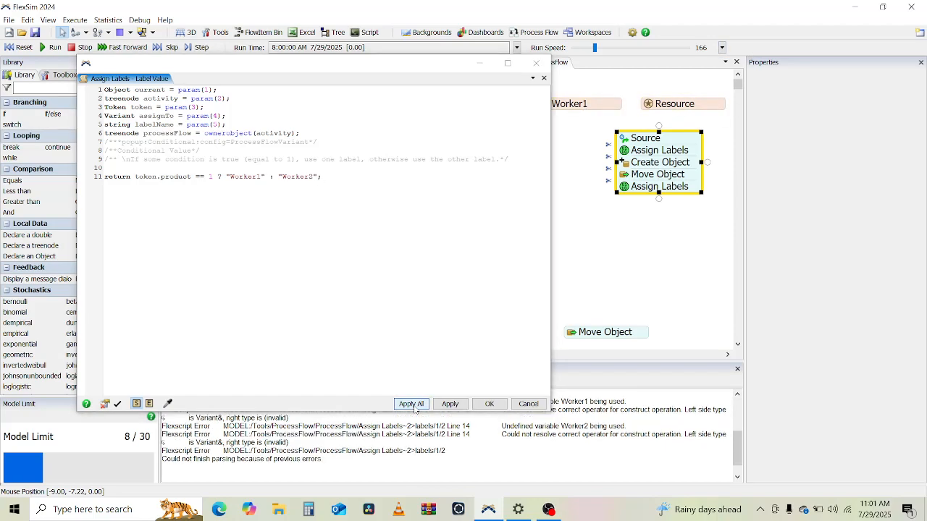
{"action": "left_click", "coordinate": [488, 404]}
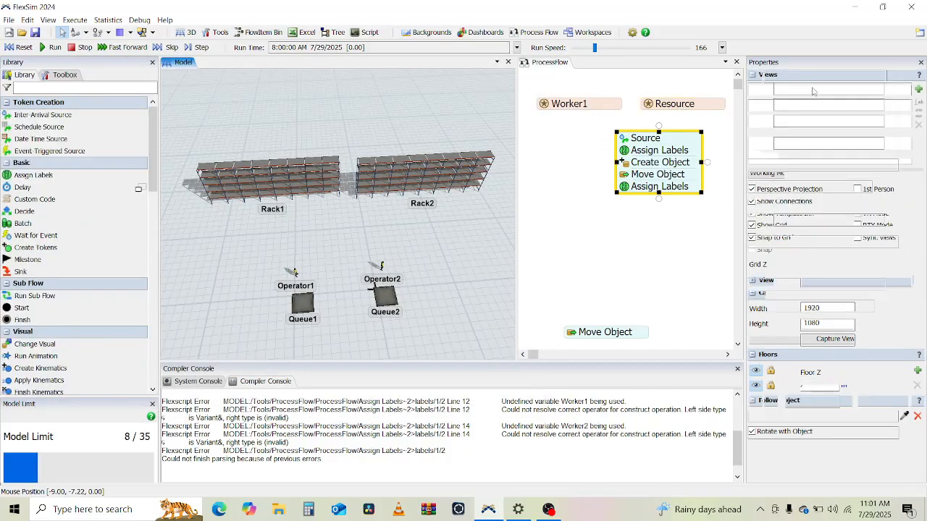
Step: Rename the second Resource shared asset to Worker2
{"action": "left_click", "coordinate": [798, 76]}
{"action": "left_click", "coordinate": [679, 110]}
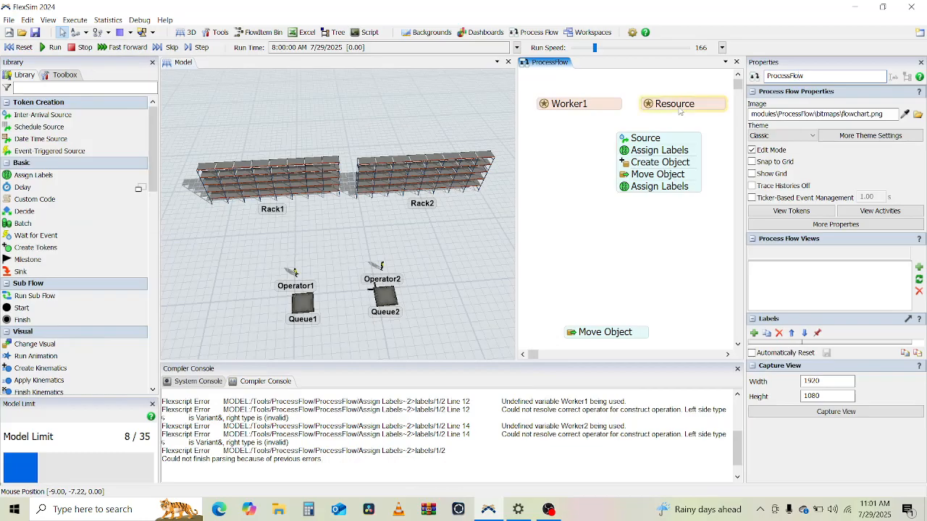
{"action": "double_click", "coordinate": [784, 90]}
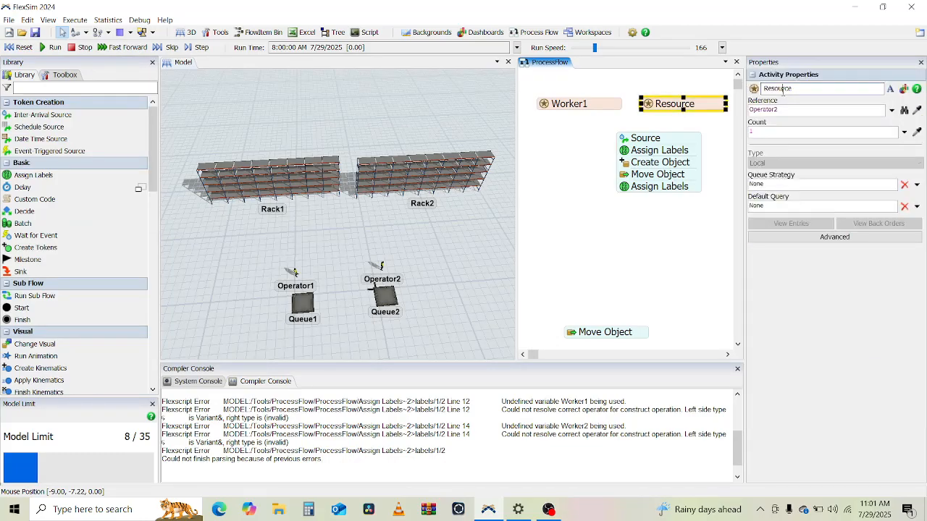
{"action": "type", "text": "Worker2"}
{"action": "key", "text": "Return"}
Step: Open the last Assign Labels activity's value code to review it, then close it
{"action": "double_click", "coordinate": [633, 187]}
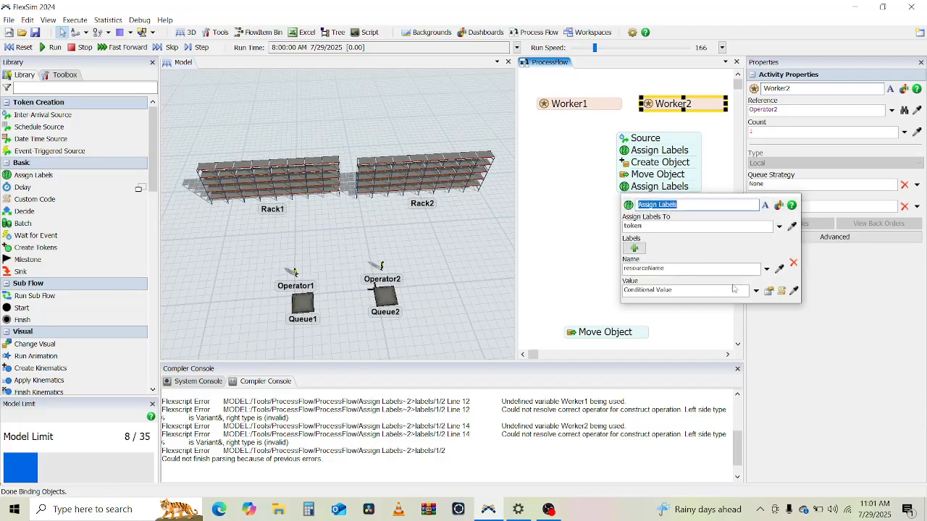
{"action": "left_click", "coordinate": [781, 290]}
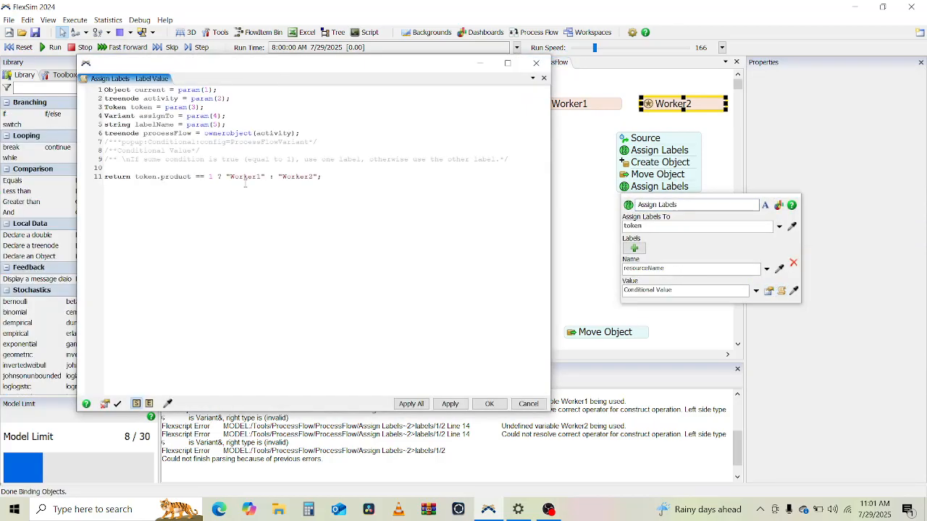
{"action": "left_click", "coordinate": [489, 403]}
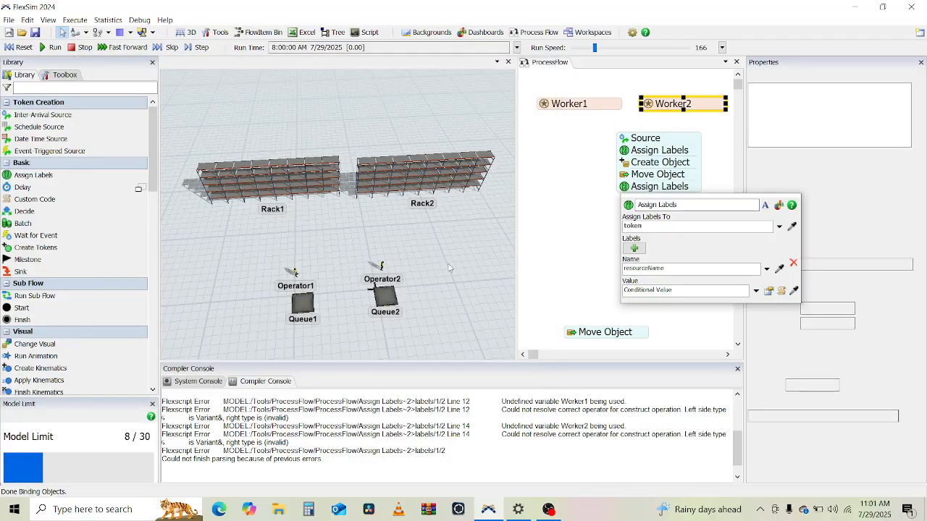
{"action": "left_click", "coordinate": [553, 252]}
{"action": "left_click", "coordinate": [553, 252]}
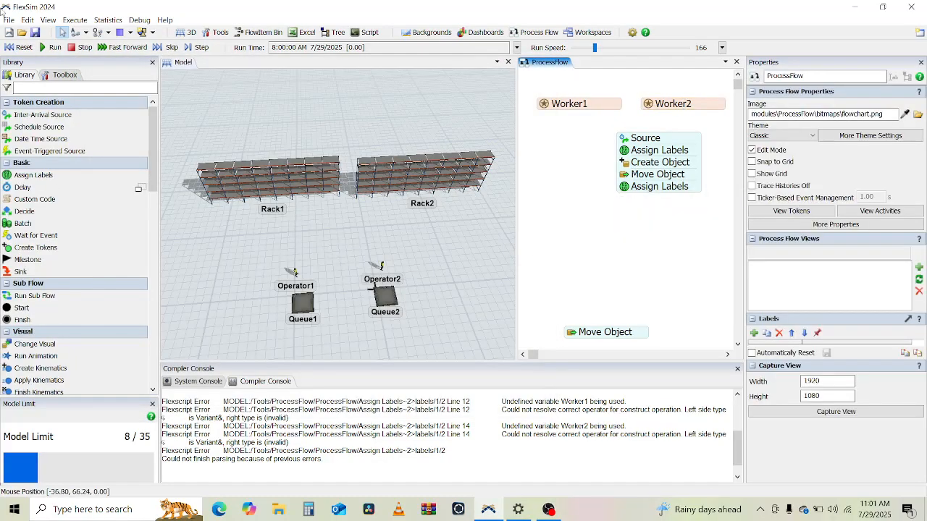
Step: Run the model to test the flow, then reset it
{"action": "left_click", "coordinate": [51, 47]}
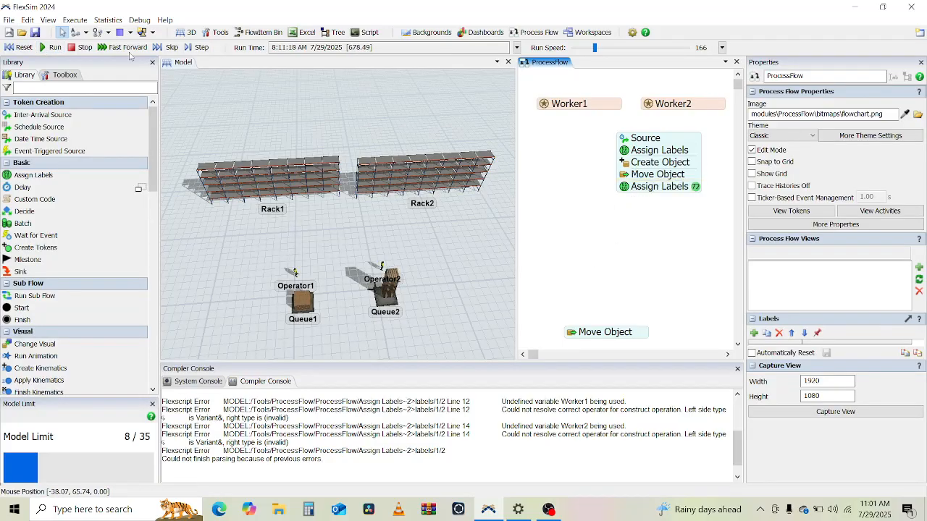
{"action": "left_click", "coordinate": [18, 47]}
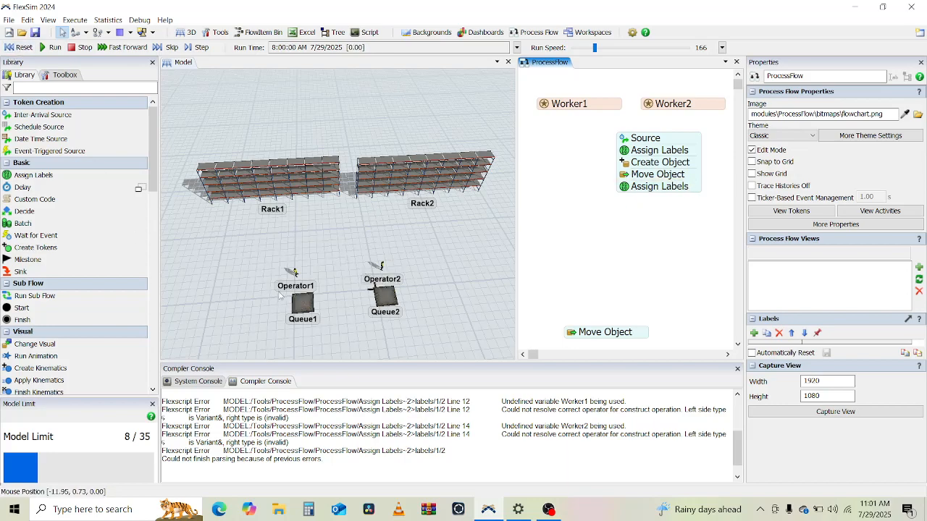
Step: Append an Acquire Resource activity to the end of the main flow after the last Assign Labels
{"action": "scroll", "coordinate": [106, 308], "scroll_direction": "down", "scroll_amount": 1}
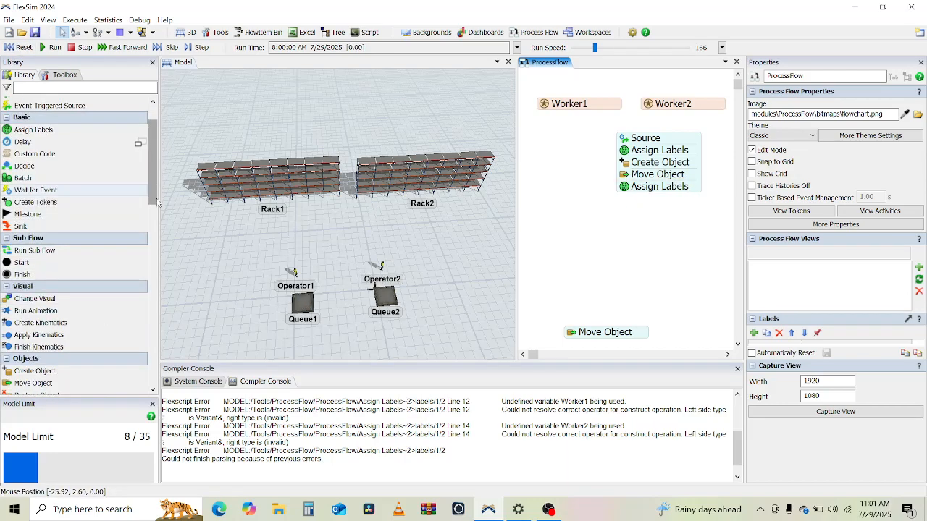
{"action": "left_click_drag", "start_coordinate": [155, 188], "coordinate": [157, 267]}
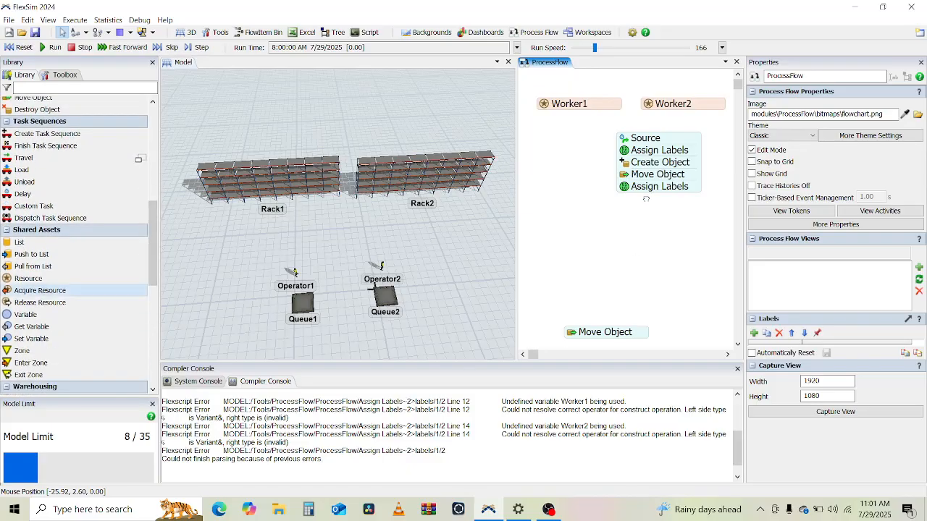
{"action": "left_click_drag", "start_coordinate": [645, 197], "coordinate": [640, 204]}
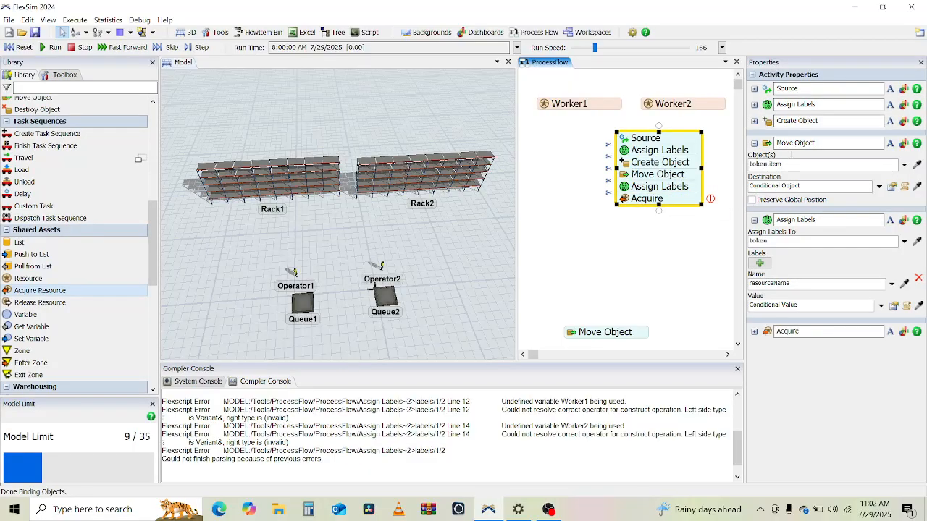
Step: Set the Acquire activity's resource reference to Resource Named using token.resourceName as the resource
{"action": "left_click", "coordinate": [753, 219]}
{"action": "left_click", "coordinate": [754, 143]}
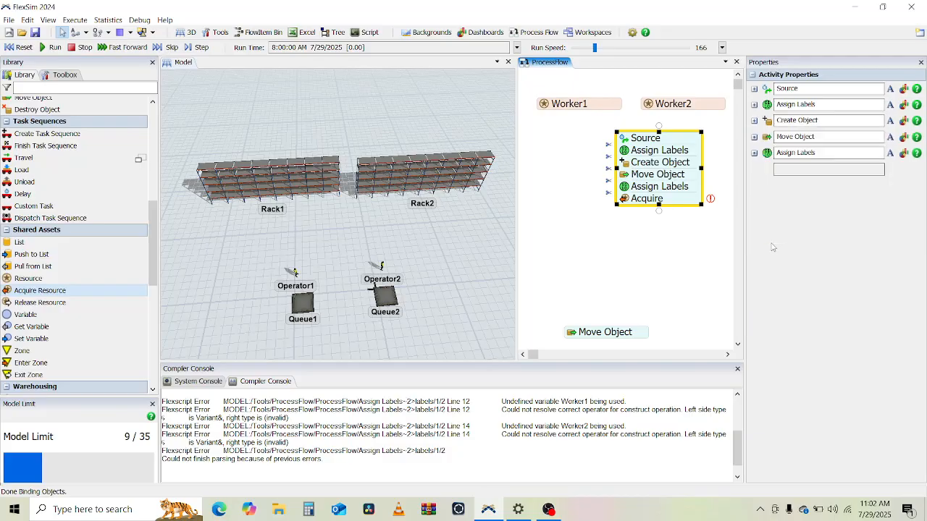
{"action": "left_click", "coordinate": [754, 169]}
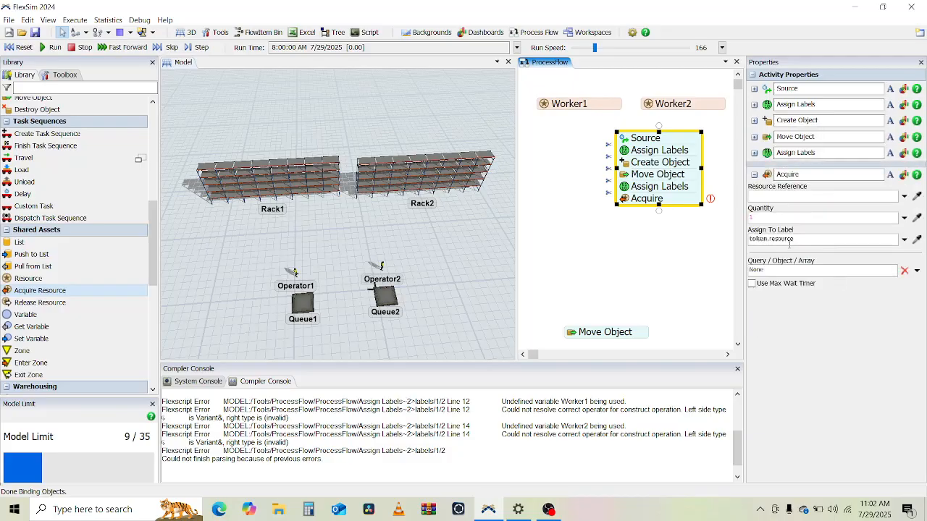
{"action": "left_click", "coordinate": [904, 196]}
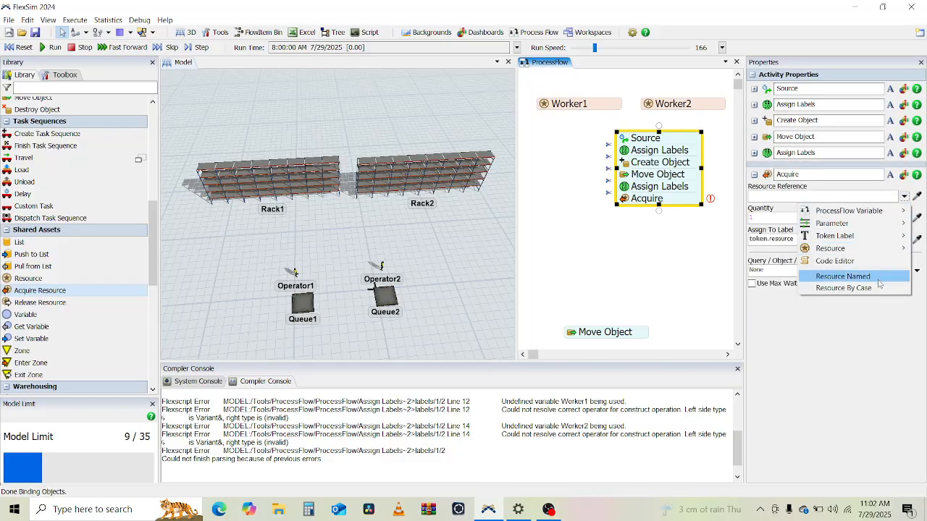
{"action": "left_click", "coordinate": [839, 282]}
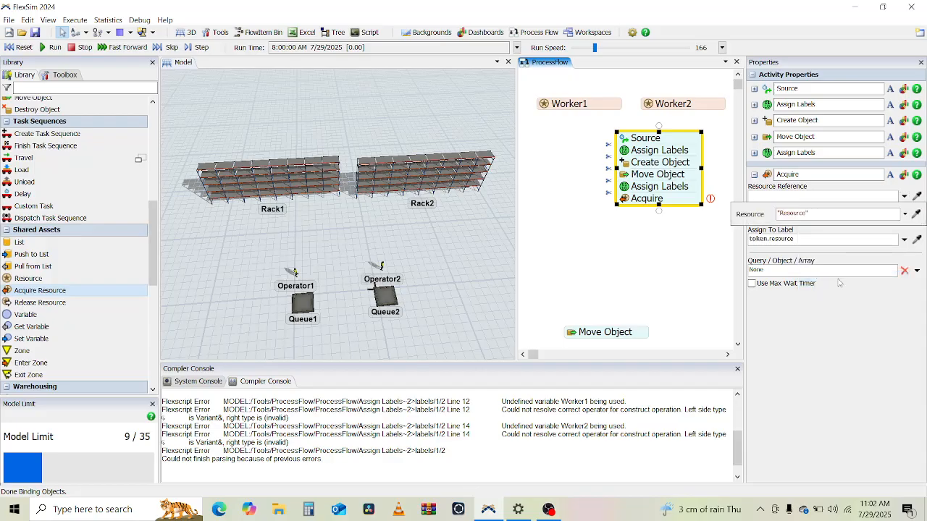
{"action": "double_click", "coordinate": [804, 213]}
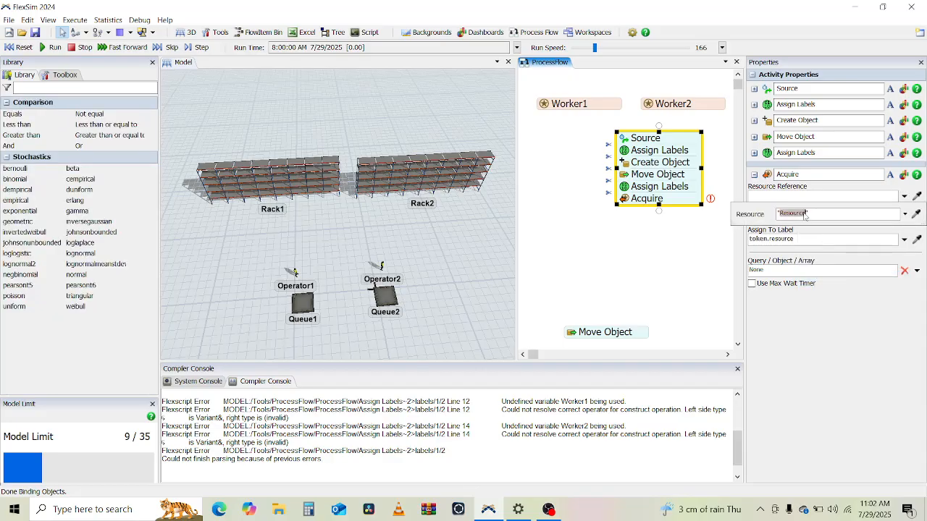
{"action": "left_click", "coordinate": [850, 215]}
{"action": "key", "text": "ctrl+a"}
{"action": "type", "text": "token.resourc"}
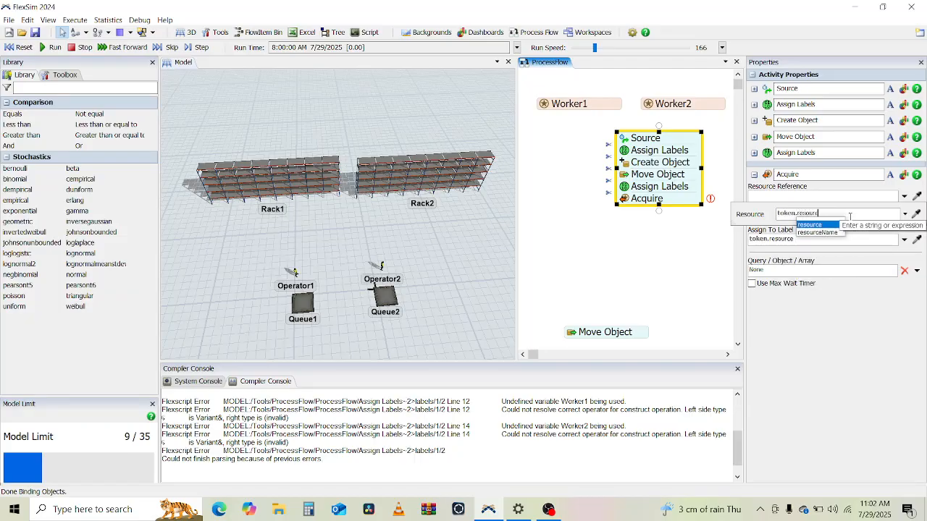
{"action": "key", "text": "Down"}
{"action": "key", "text": "Return"}
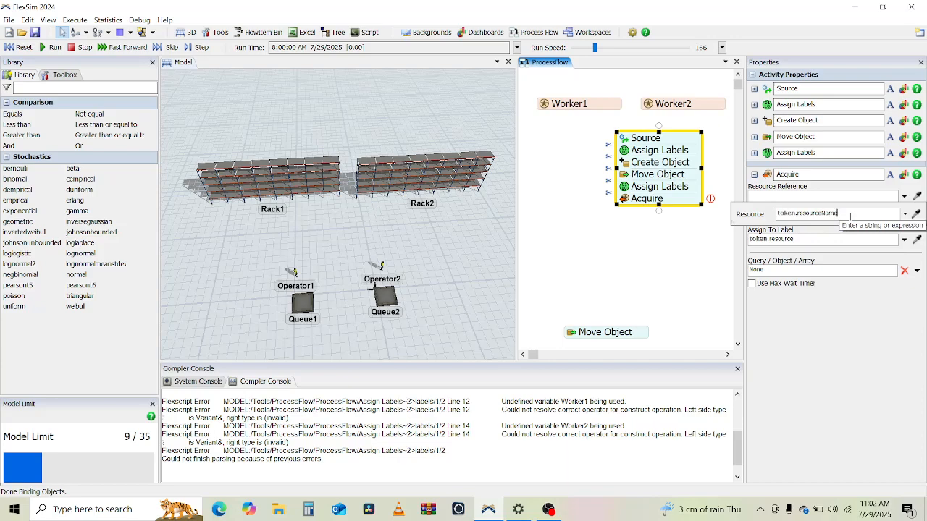
{"action": "left_click", "coordinate": [828, 336]}
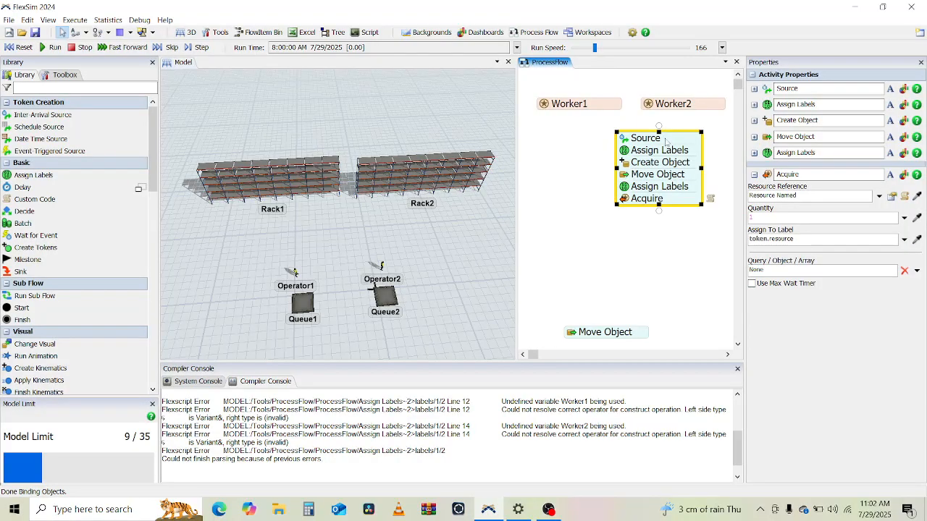
Step: Run the model to test the Acquire step, then reset it
{"action": "left_click", "coordinate": [648, 258]}
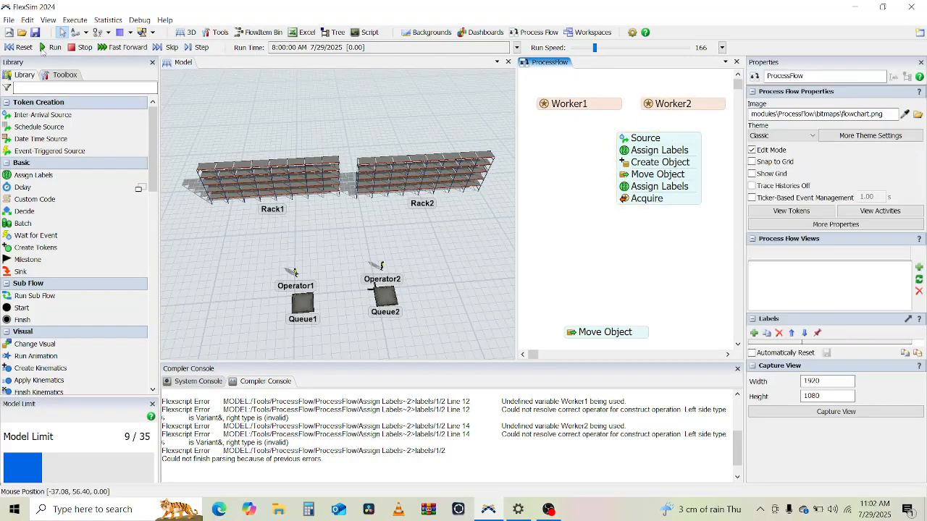
{"action": "left_click", "coordinate": [51, 47]}
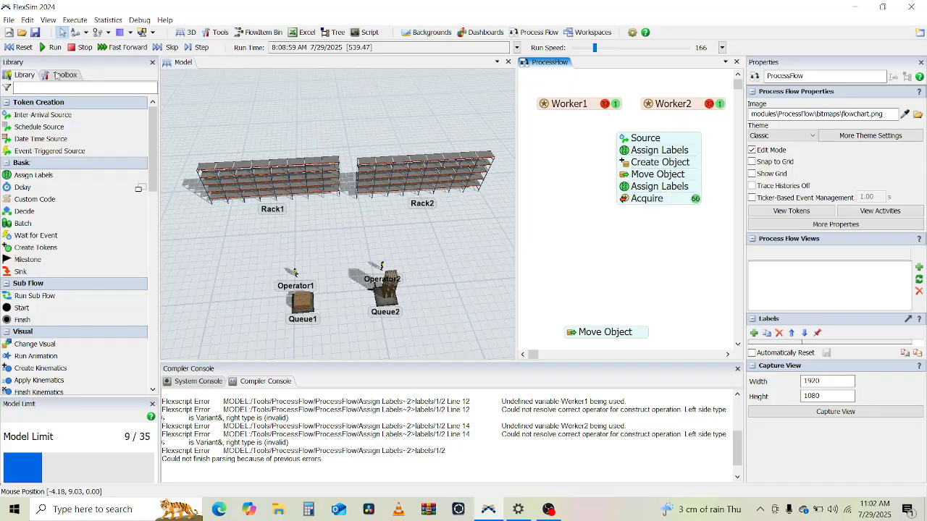
{"action": "left_click", "coordinate": [20, 48]}
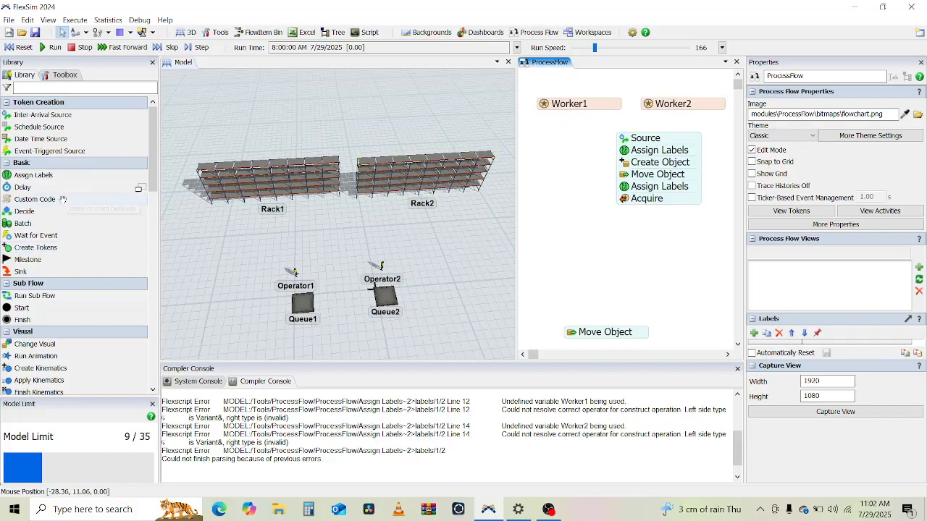
Step: Append a Load activity to the main flow directly after the Acquire activity
{"action": "scroll", "coordinate": [72, 202], "scroll_direction": "down", "scroll_amount": 3}
{"action": "scroll", "coordinate": [354, 304], "scroll_direction": "up", "scroll_amount": 4}
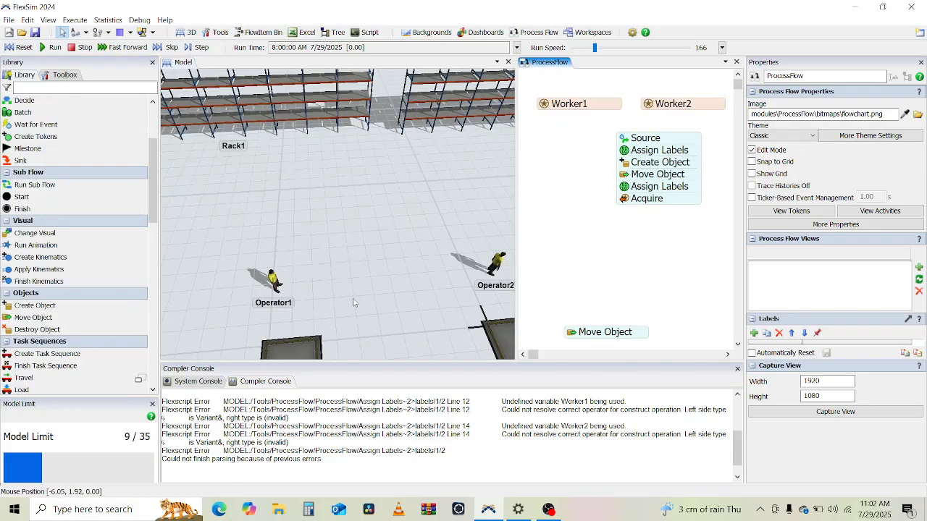
{"action": "left_click_drag", "start_coordinate": [355, 304], "coordinate": [337, 249]}
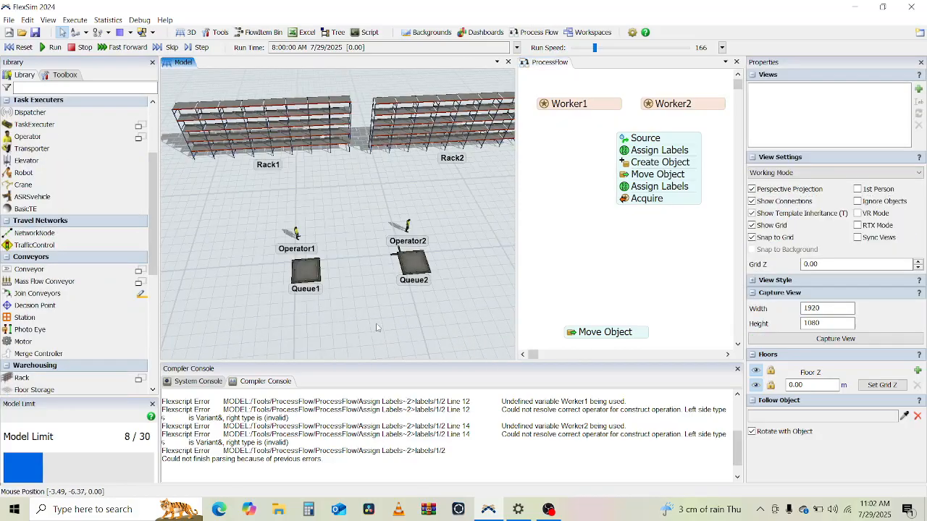
{"action": "right_click_drag", "start_coordinate": [337, 249], "coordinate": [393, 298]}
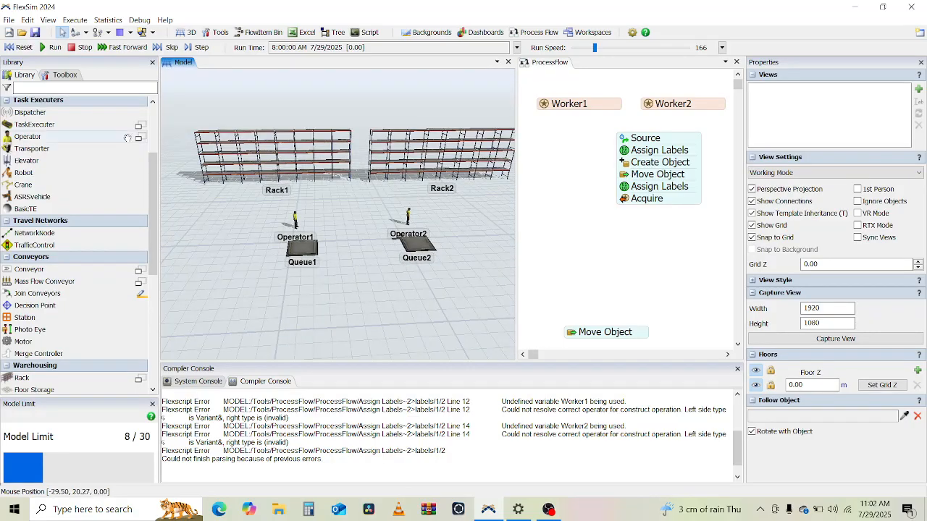
{"action": "scroll", "coordinate": [155, 215], "scroll_direction": "down", "scroll_amount": 5}
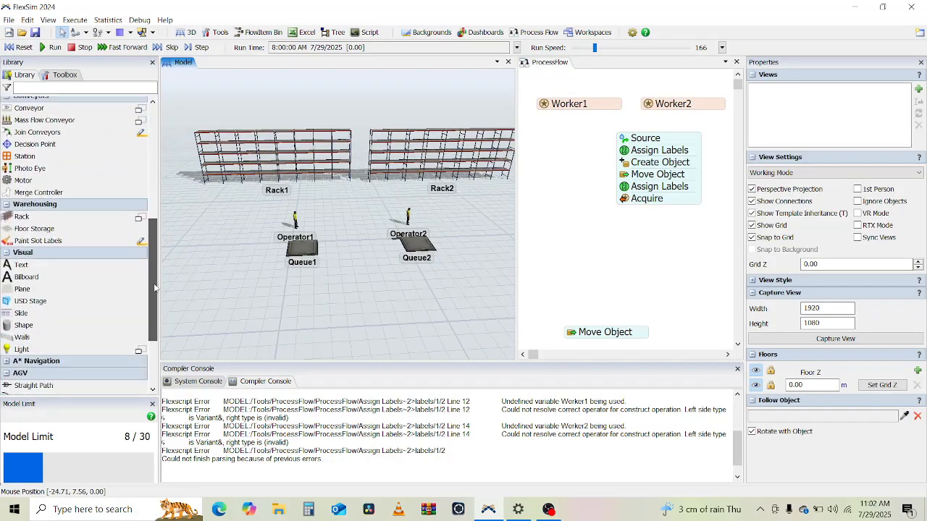
{"action": "scroll", "coordinate": [157, 192], "scroll_direction": "up", "scroll_amount": 6}
{"action": "left_click_drag", "start_coordinate": [156, 192], "coordinate": [157, 151]}
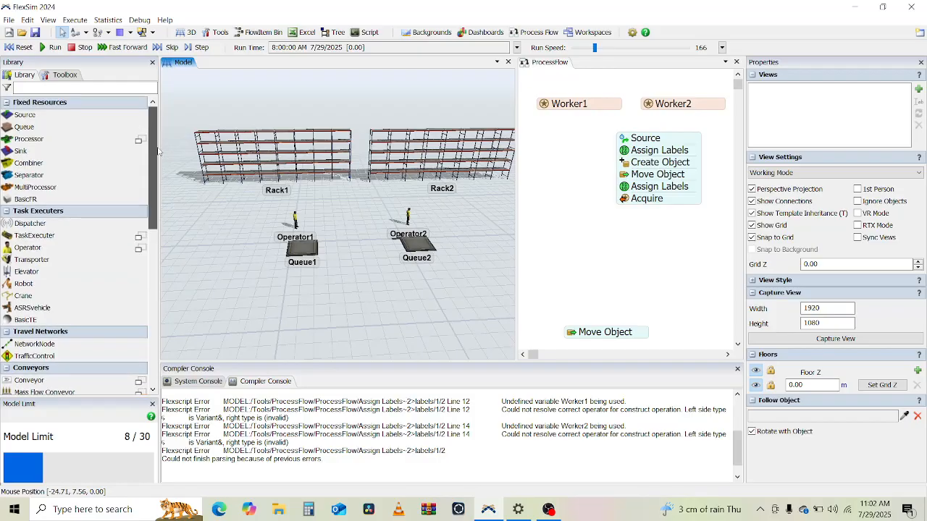
{"action": "left_click", "coordinate": [537, 270]}
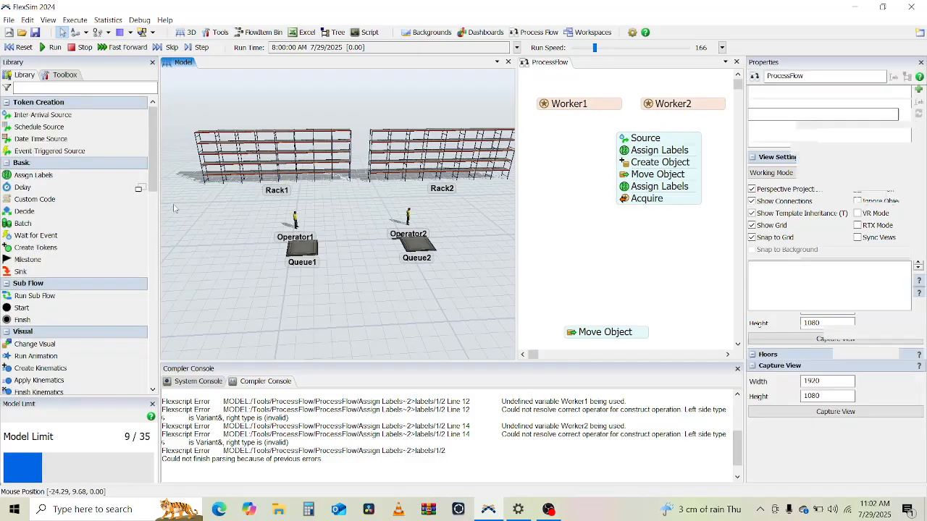
{"action": "left_click_drag", "start_coordinate": [155, 162], "coordinate": [156, 228]}
{"action": "left_click", "coordinate": [18, 263]}
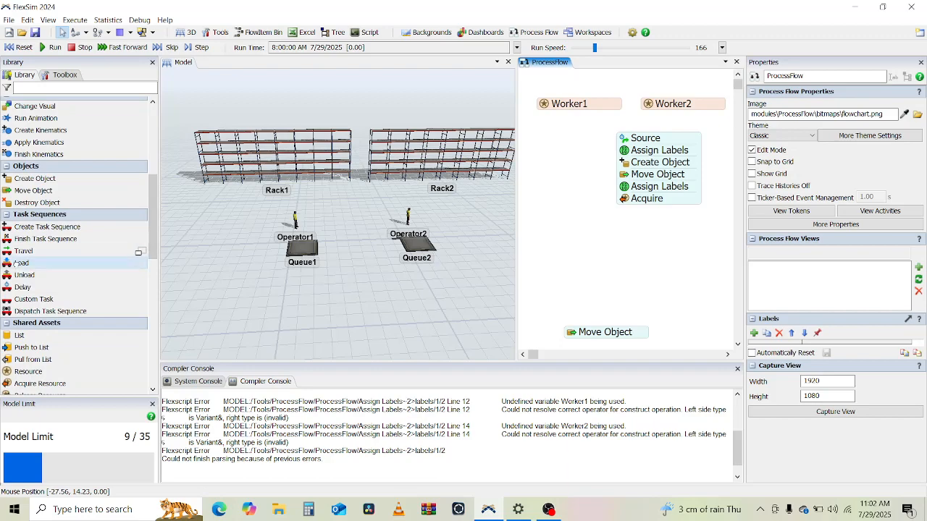
{"action": "left_click", "coordinate": [638, 210]}
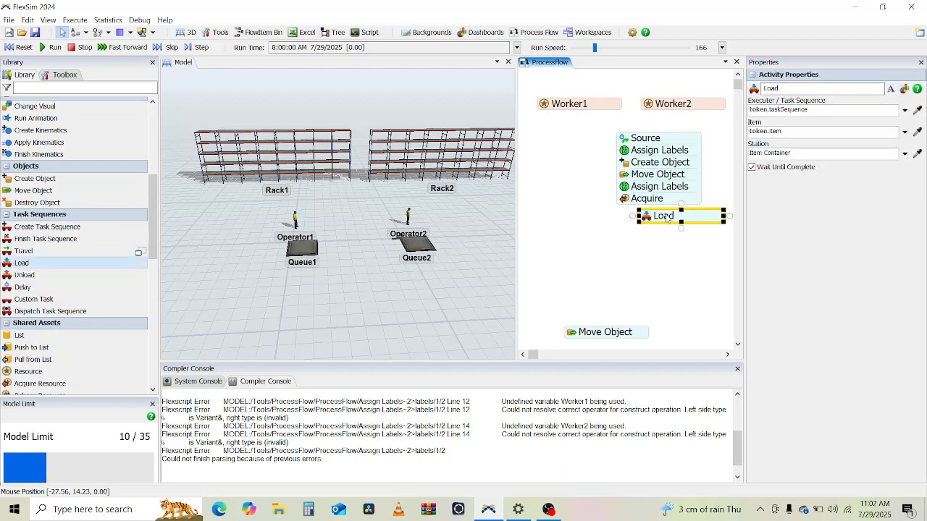
Step: Set the Load activity's executer / task sequence to token.resource
{"action": "left_click", "coordinate": [651, 199]}
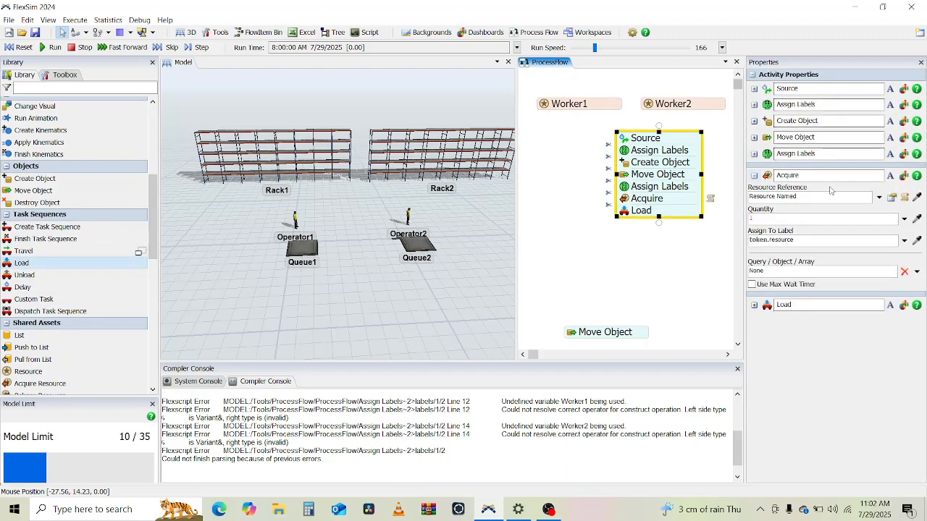
{"action": "left_click", "coordinate": [754, 175]}
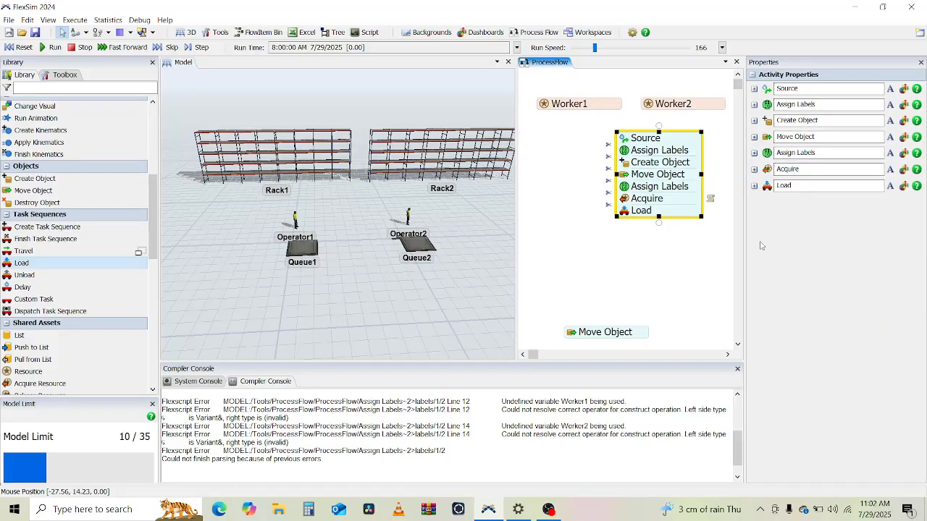
{"action": "left_click", "coordinate": [753, 186]}
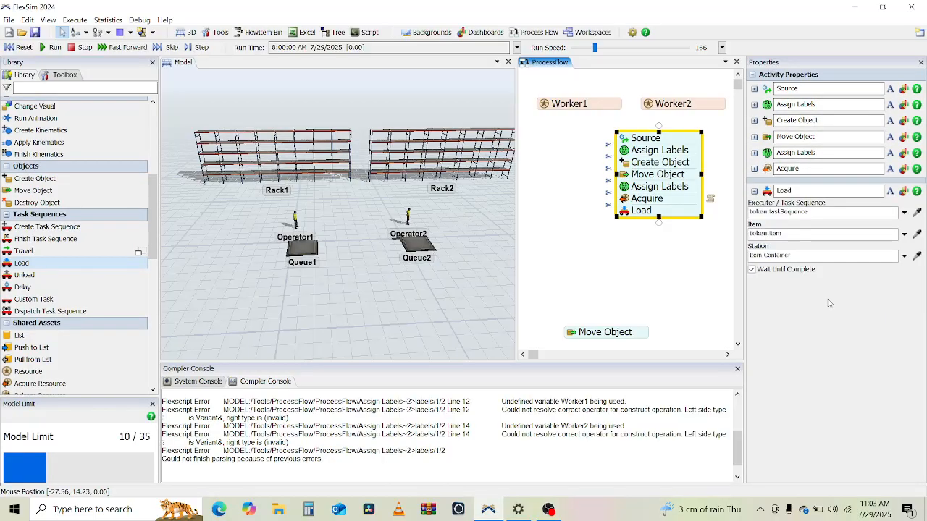
{"action": "left_click", "coordinate": [800, 211]}
{"action": "double_click", "coordinate": [805, 211]}
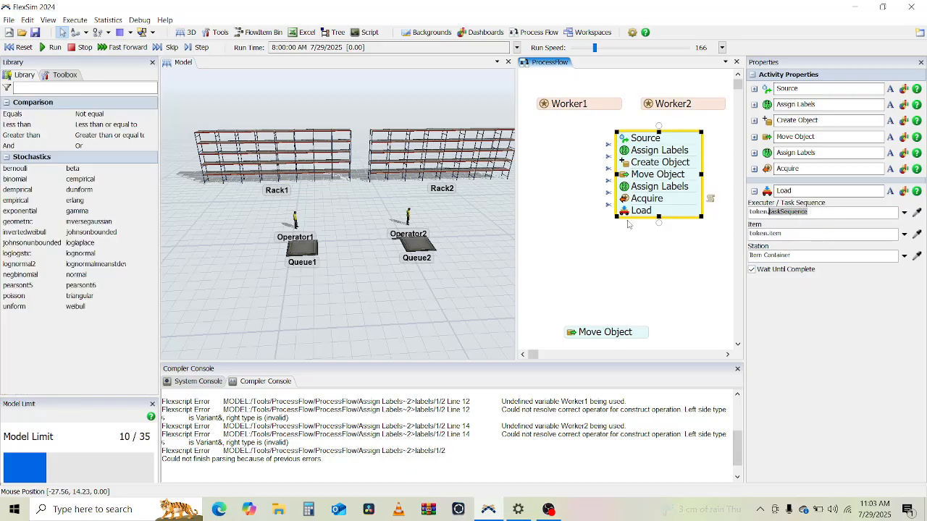
{"action": "left_click", "coordinate": [754, 169]}
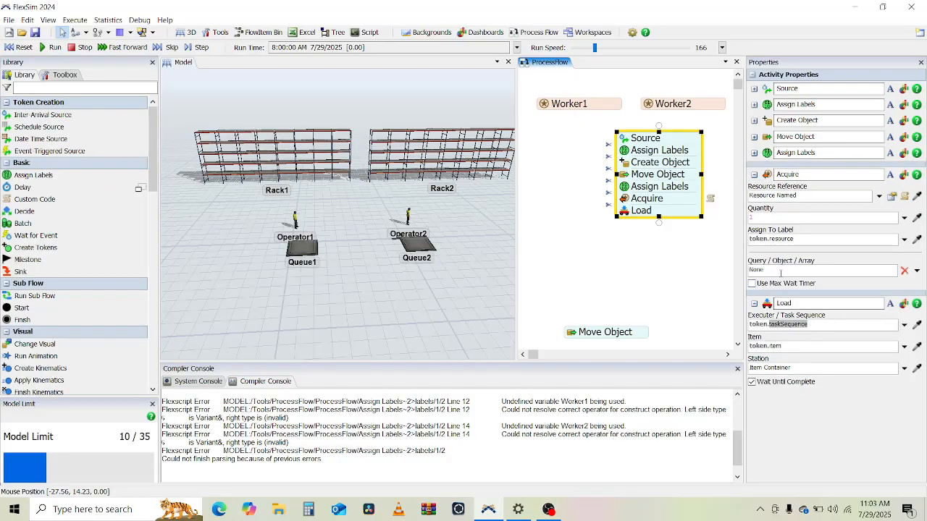
{"action": "left_click", "coordinate": [754, 175]}
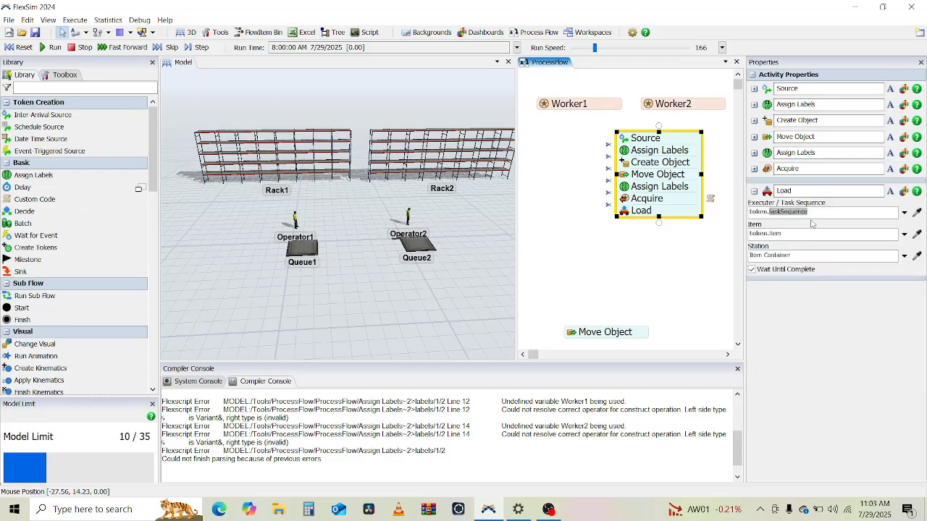
{"action": "type", "text": "reso"}
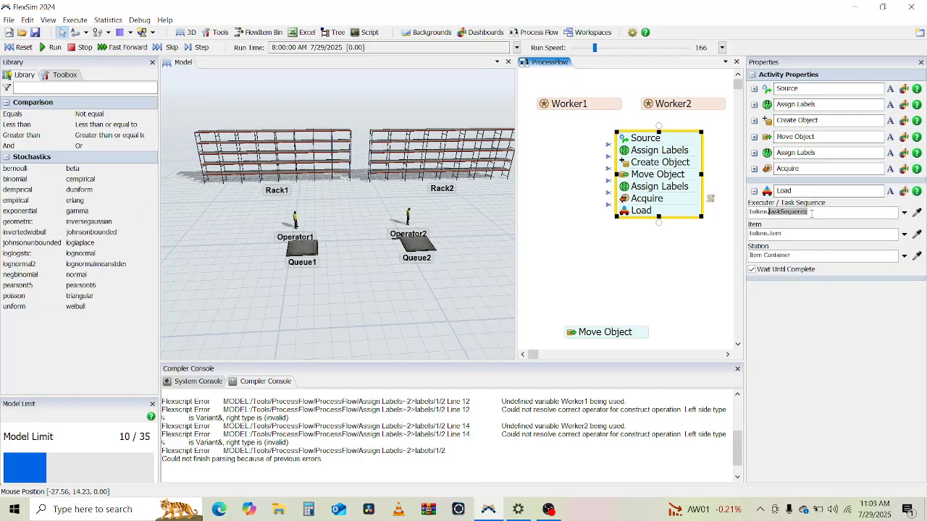
{"action": "type", "text": "u"}
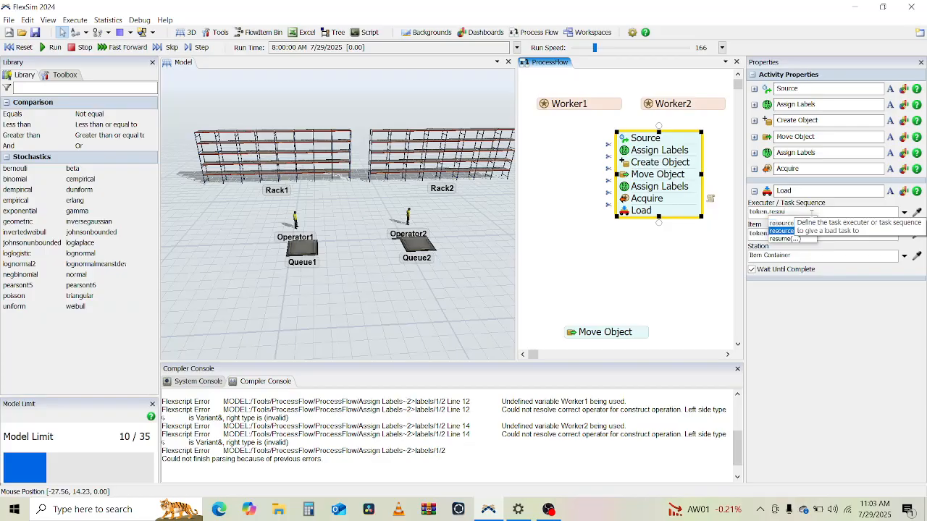
{"action": "type", "text": "rceNam"}
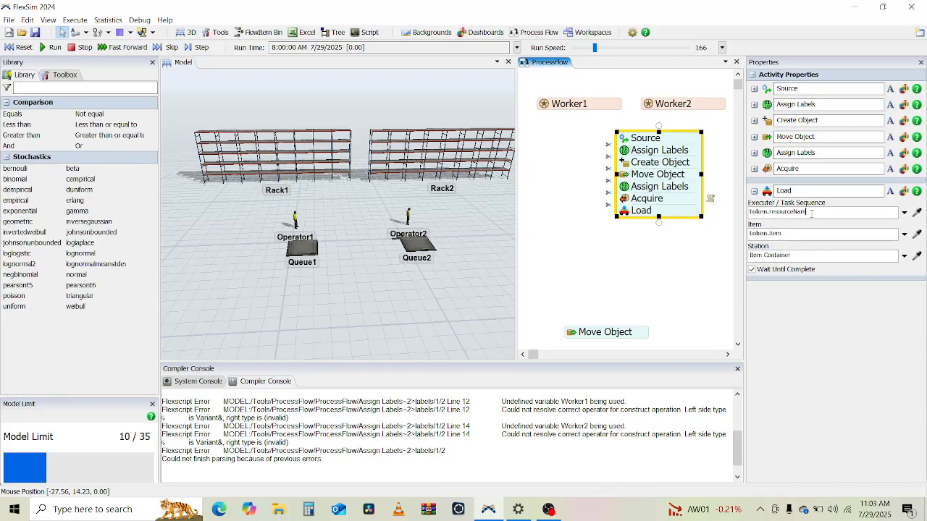
{"action": "left_click", "coordinate": [799, 232]}
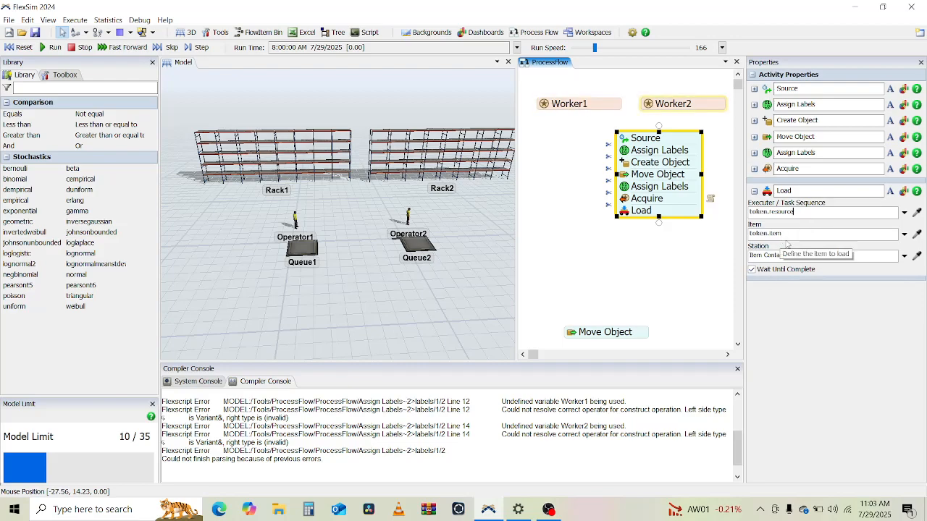
Step: Run the model to test the Load step, then reset it
{"action": "left_click", "coordinate": [52, 47]}
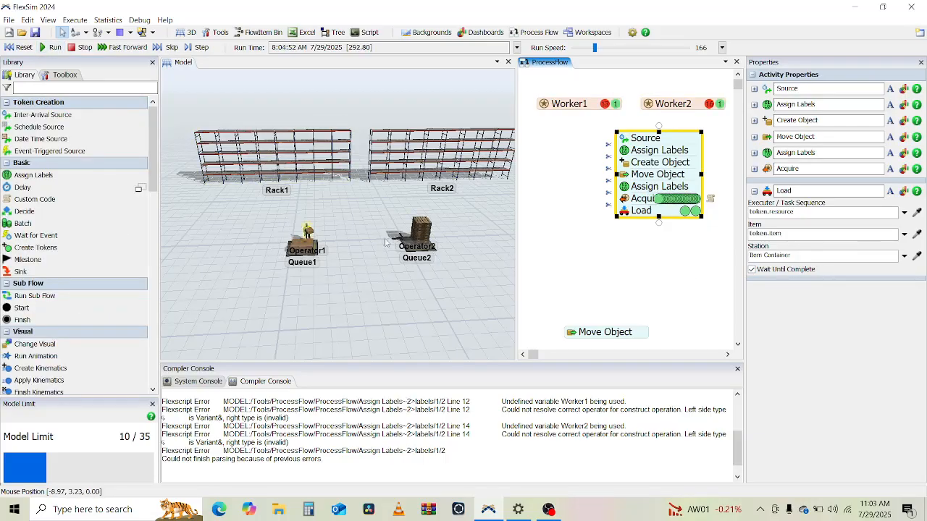
{"action": "left_click", "coordinate": [339, 280]}
{"action": "right_click_drag", "start_coordinate": [330, 283], "coordinate": [360, 287]}
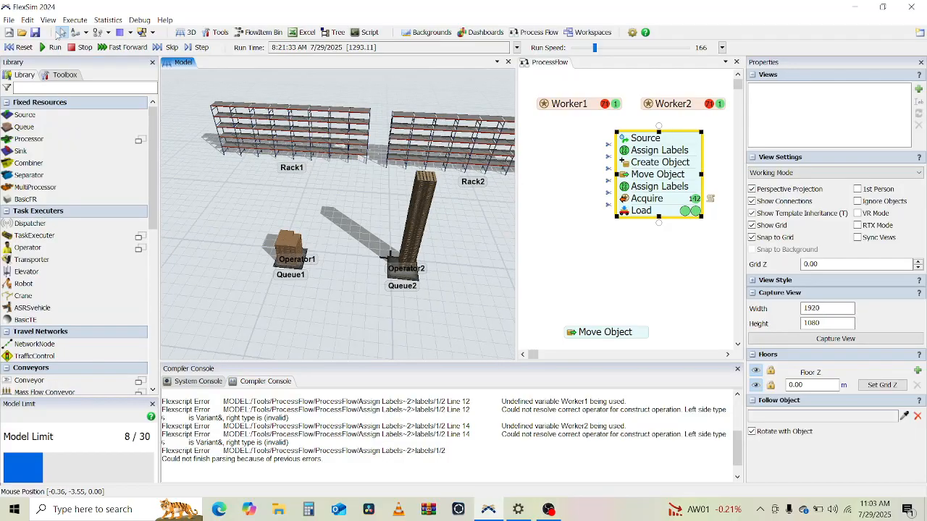
{"action": "left_click", "coordinate": [20, 47]}
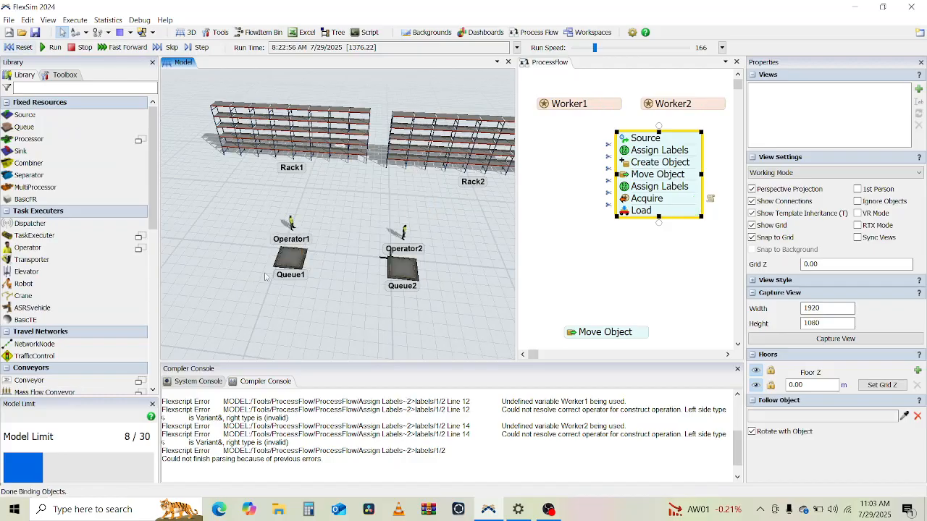
Step: Append a Travel activity to the main flow directly after the Load activity
{"action": "left_click", "coordinate": [579, 260]}
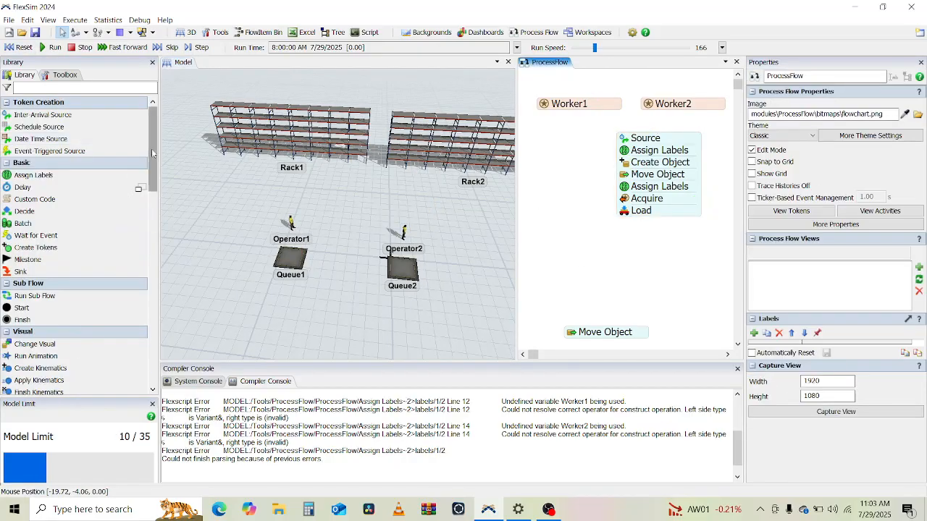
{"action": "left_click_drag", "start_coordinate": [152, 153], "coordinate": [152, 216]}
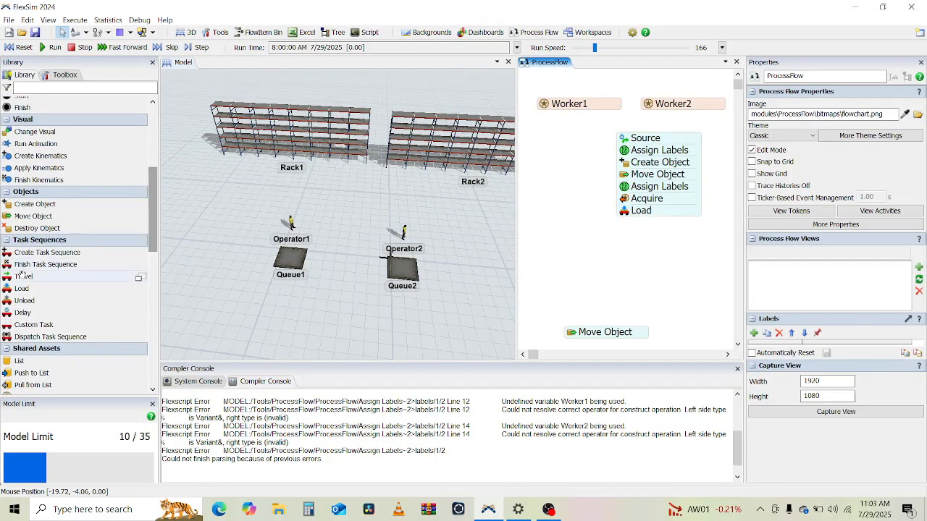
{"action": "left_click", "coordinate": [22, 276]}
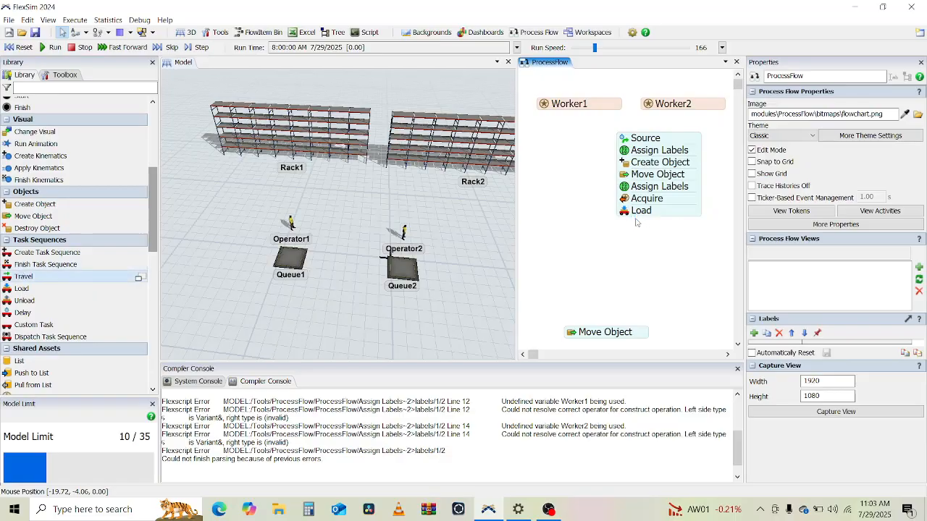
{"action": "left_click", "coordinate": [666, 224]}
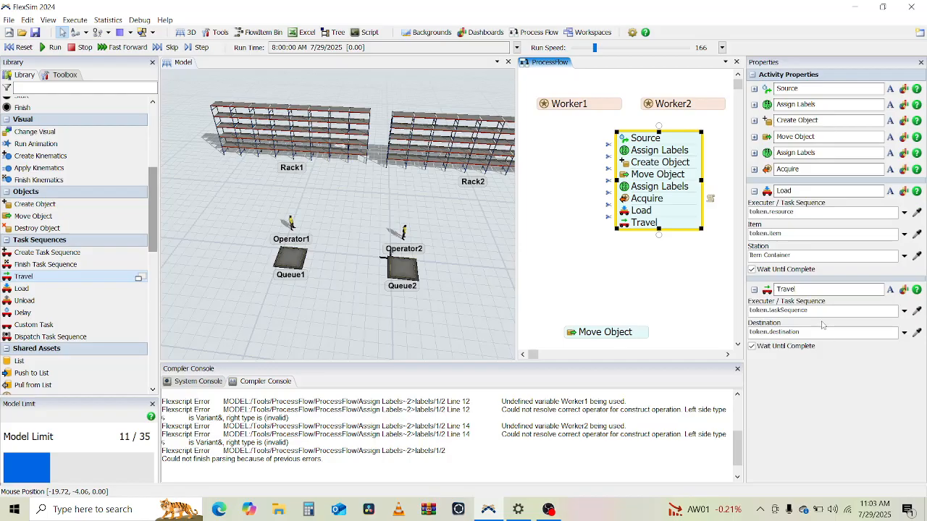
Step: Set the Travel activity's executer / task sequence to token.resource
{"action": "left_click", "coordinate": [818, 312]}
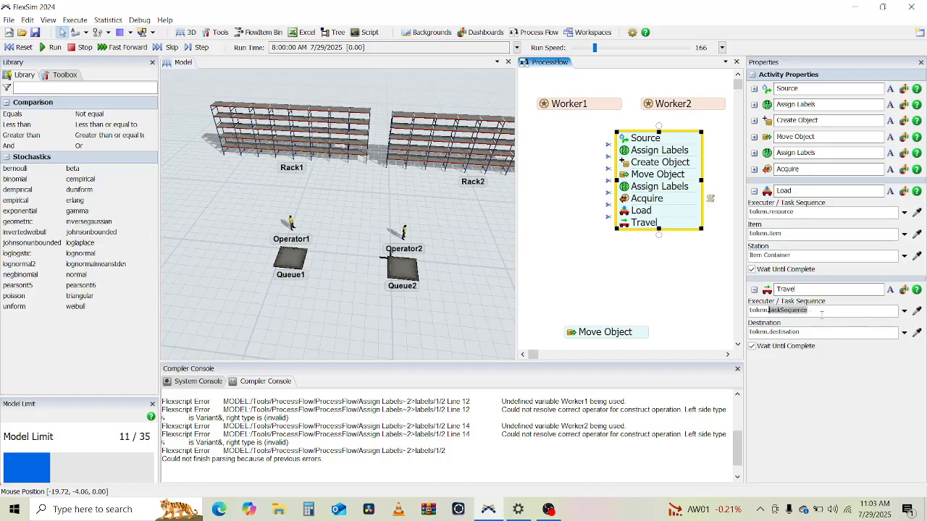
{"action": "type", "text": "resource"}
{"action": "key", "text": "Return"}
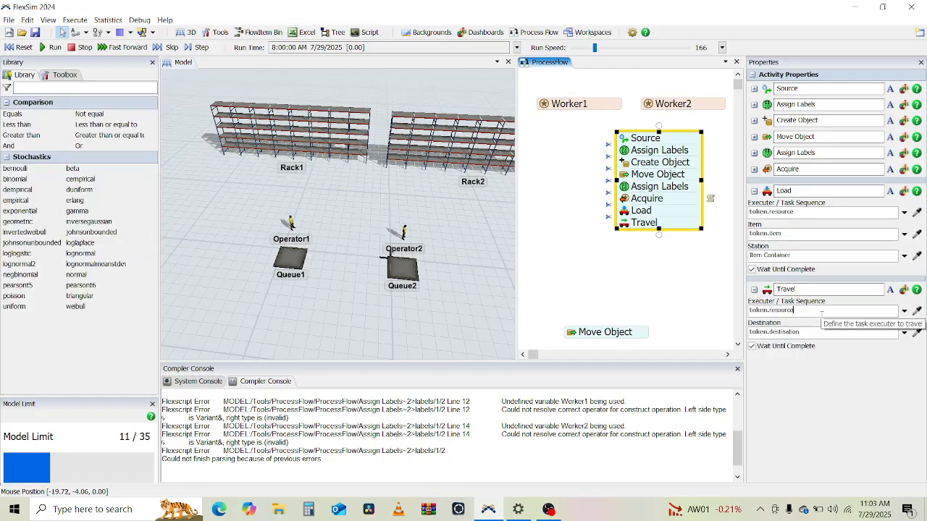
Step: Set the Travel destination to a Conditional Object with the condition token.product == 1
{"action": "left_click", "coordinate": [824, 334]}
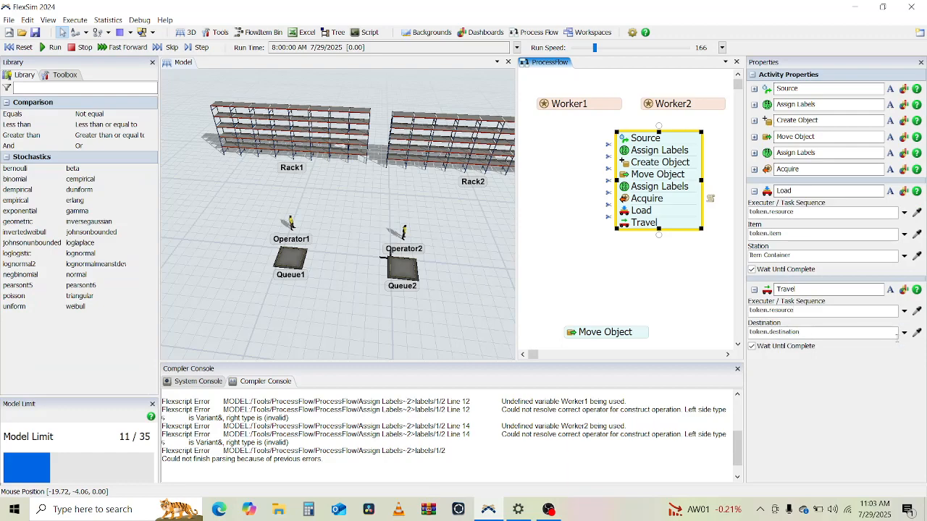
{"action": "left_click", "coordinate": [904, 333]}
{"action": "left_click", "coordinate": [799, 296]}
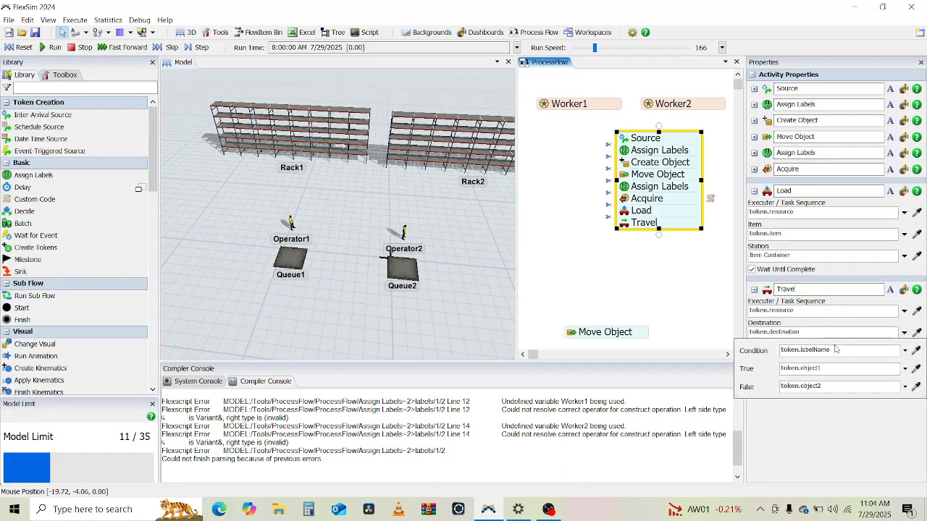
{"action": "left_click", "coordinate": [833, 348]}
{"action": "type", "text": "token.pr"}
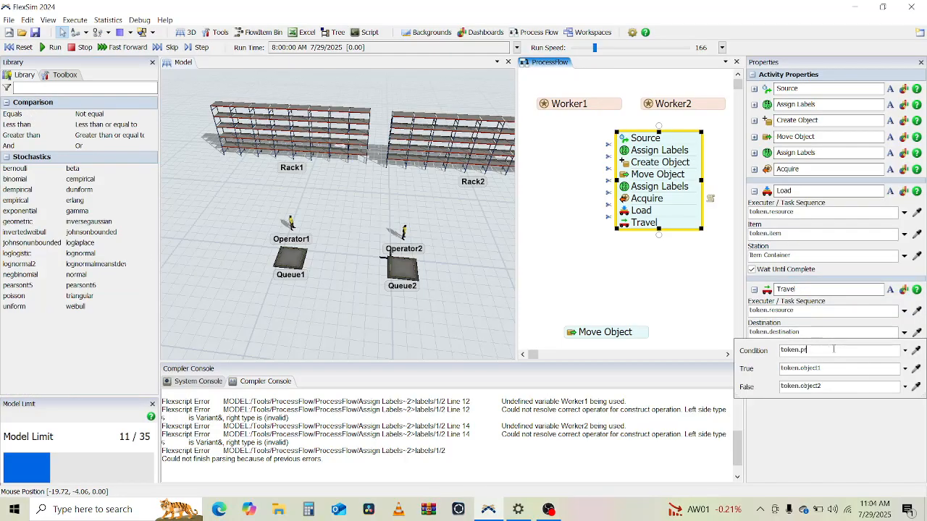
{"action": "type", "text": "oduct == 1"}
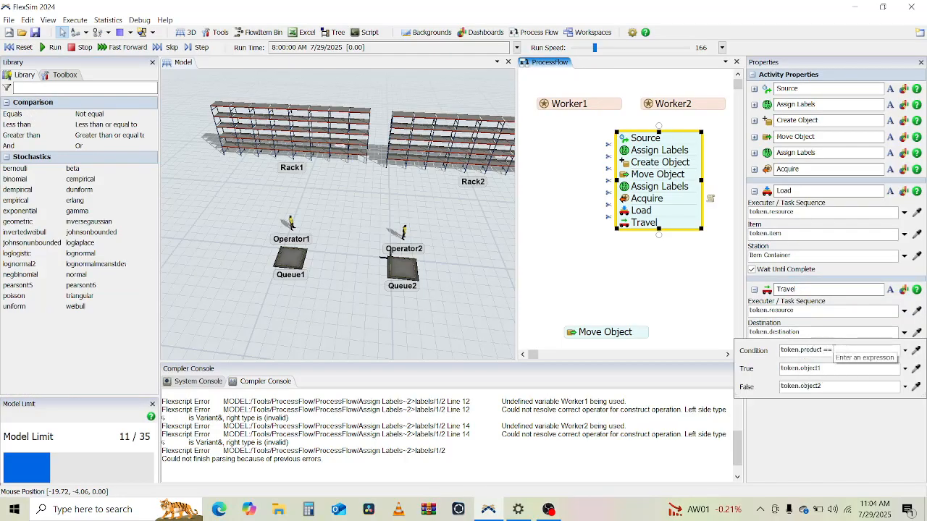
Step: Sample Rack1 as the conditional destination's true object and Rack2 as its false object
{"action": "left_click", "coordinate": [916, 369]}
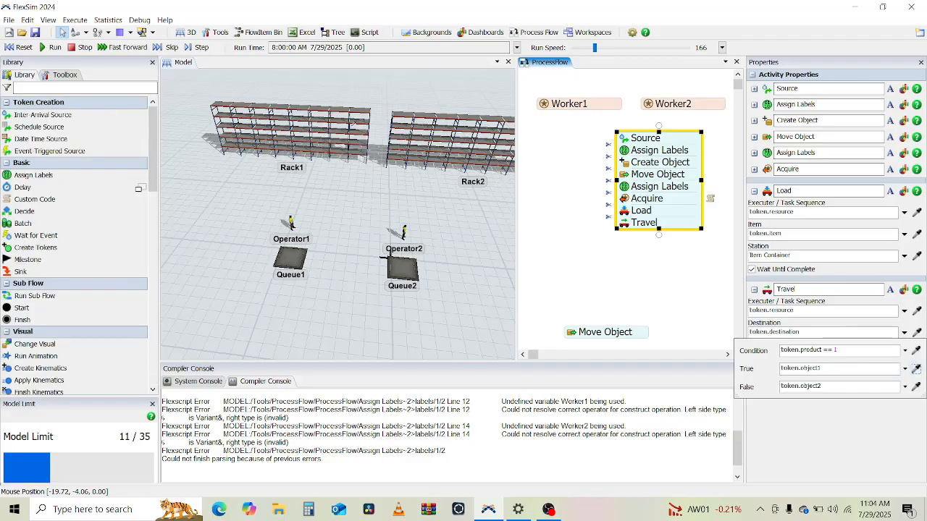
{"action": "left_click", "coordinate": [322, 141]}
{"action": "left_click", "coordinate": [915, 387]}
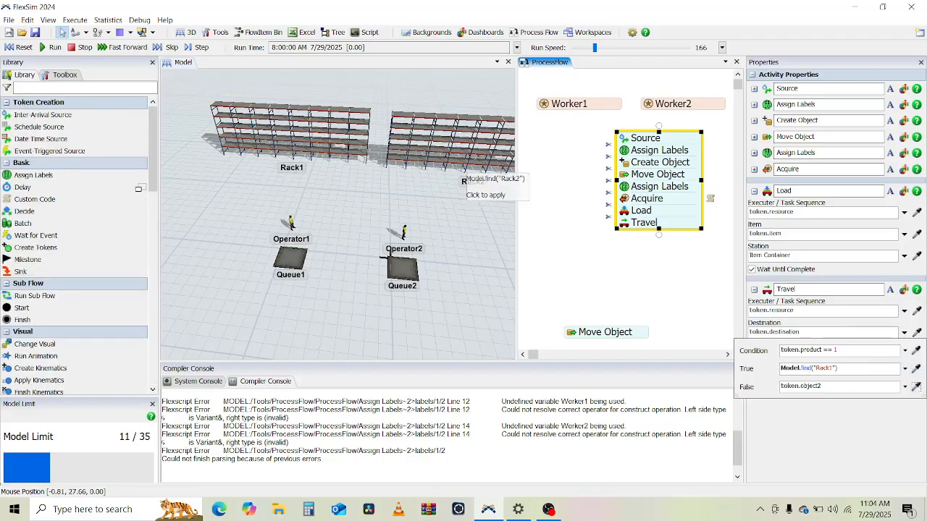
{"action": "left_click", "coordinate": [443, 164]}
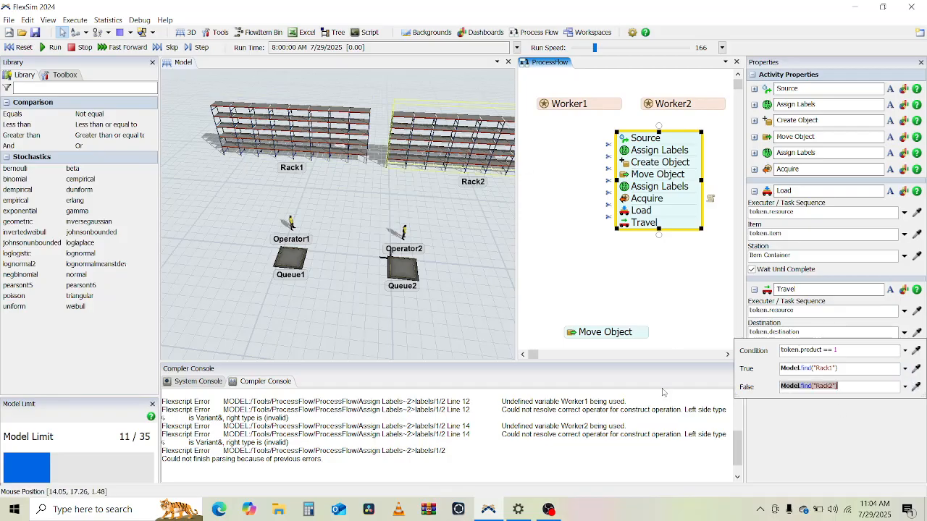
{"action": "left_click", "coordinate": [587, 296]}
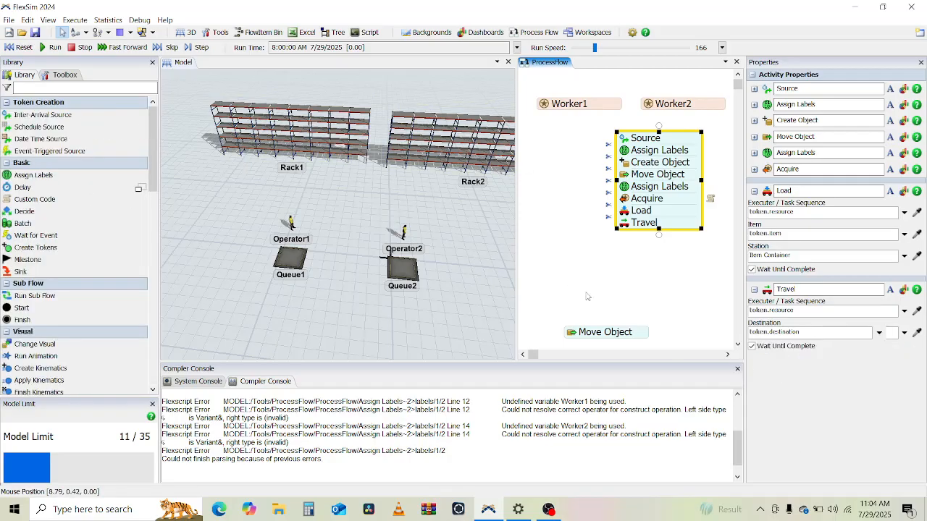
Step: Run the model to test the Travel step, then reset it
{"action": "left_click", "coordinate": [44, 49]}
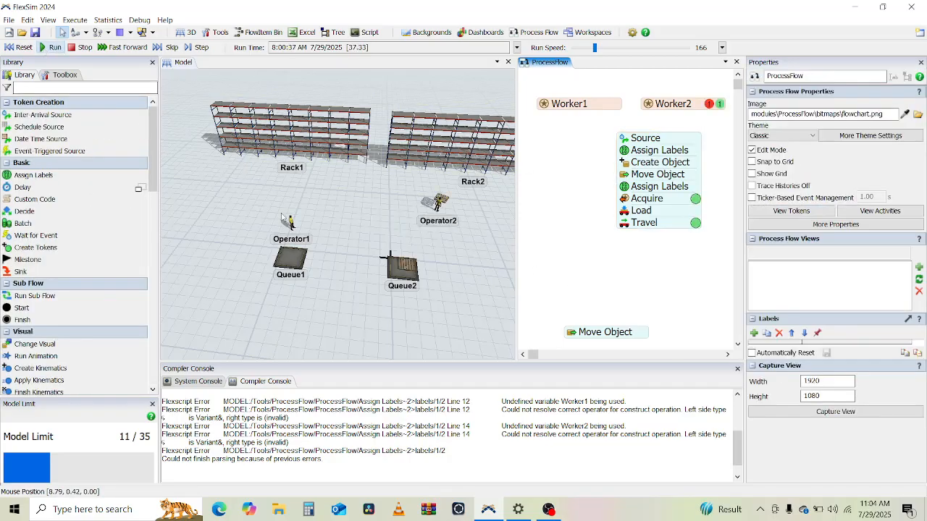
{"action": "mouse_move", "coordinate": [341, 218]}
{"action": "right_mouse_down"}
{"action": "mouse_move", "coordinate": [269, 210]}
{"action": "mouse_move", "coordinate": [334, 212]}
{"action": "mouse_move", "coordinate": [290, 217]}
{"action": "mouse_move", "coordinate": [331, 221]}
{"action": "right_mouse_up"}
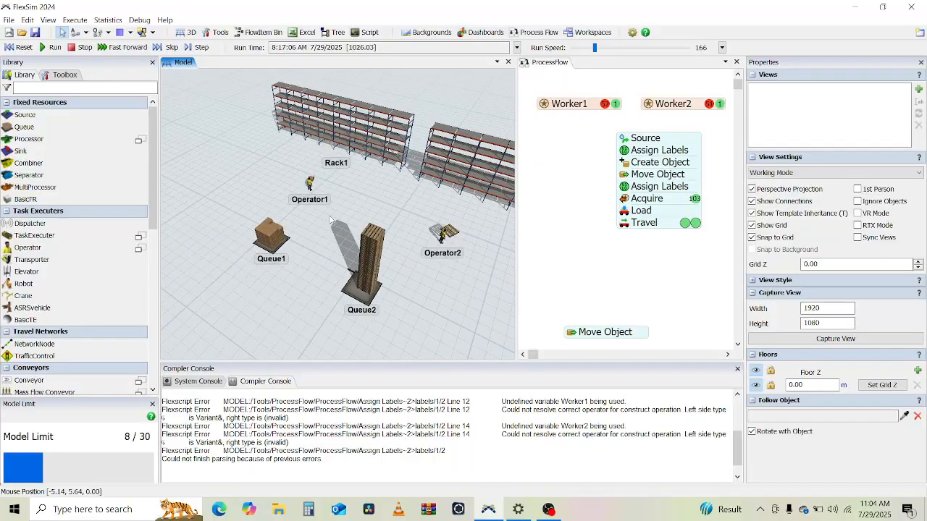
{"action": "left_click", "coordinate": [22, 47]}
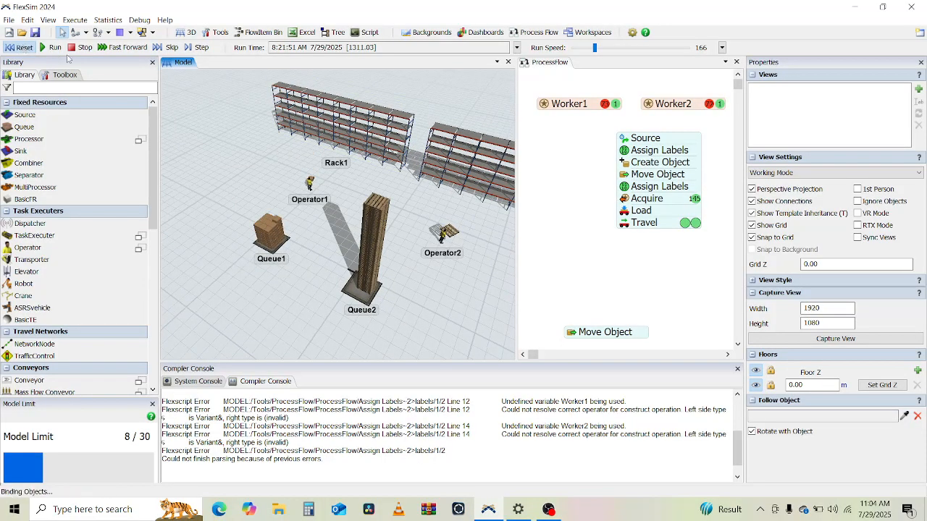
Step: Append an Unload activity to the main flow directly after the Travel activity
{"action": "left_click", "coordinate": [595, 285]}
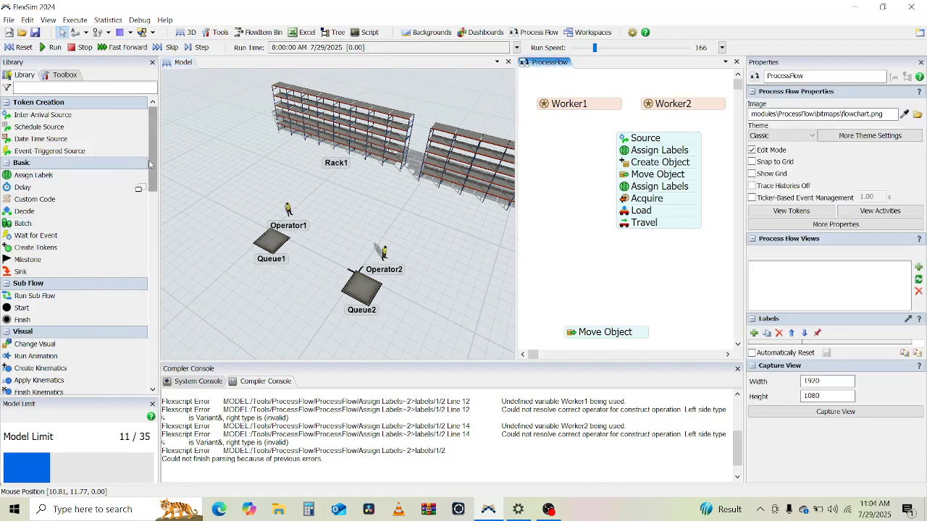
{"action": "left_click_drag", "start_coordinate": [149, 164], "coordinate": [158, 248]}
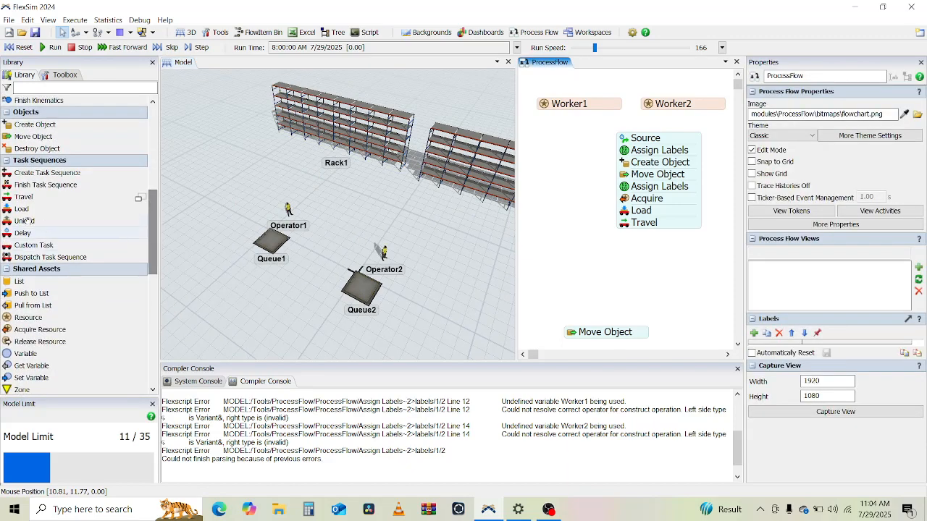
{"action": "left_click_drag", "start_coordinate": [23, 221], "coordinate": [655, 239]}
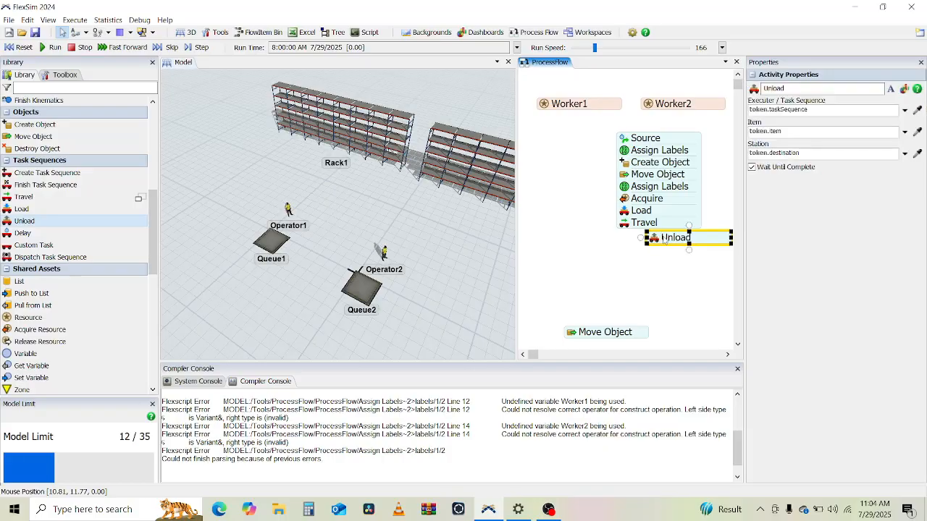
{"action": "left_click", "coordinate": [679, 223]}
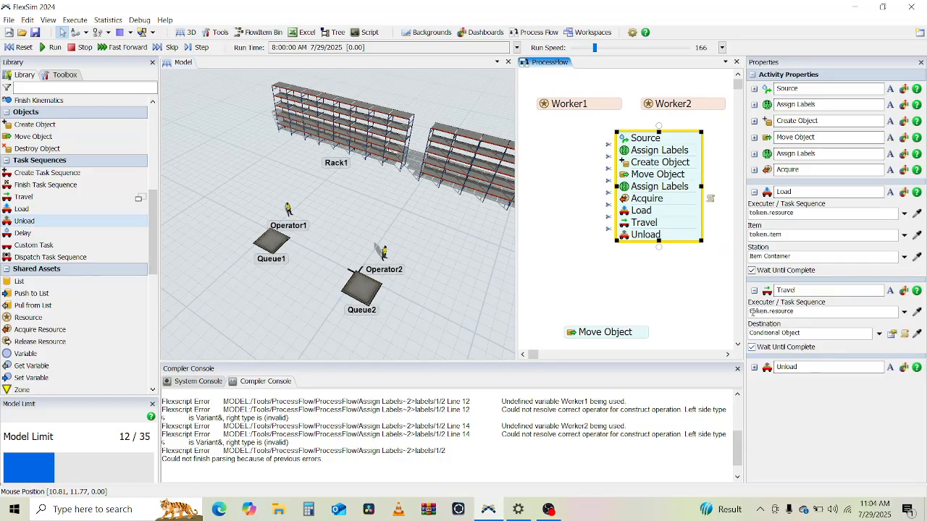
Step: Set the Unload activity's executer / task sequence to token.resource
{"action": "left_click", "coordinate": [753, 291]}
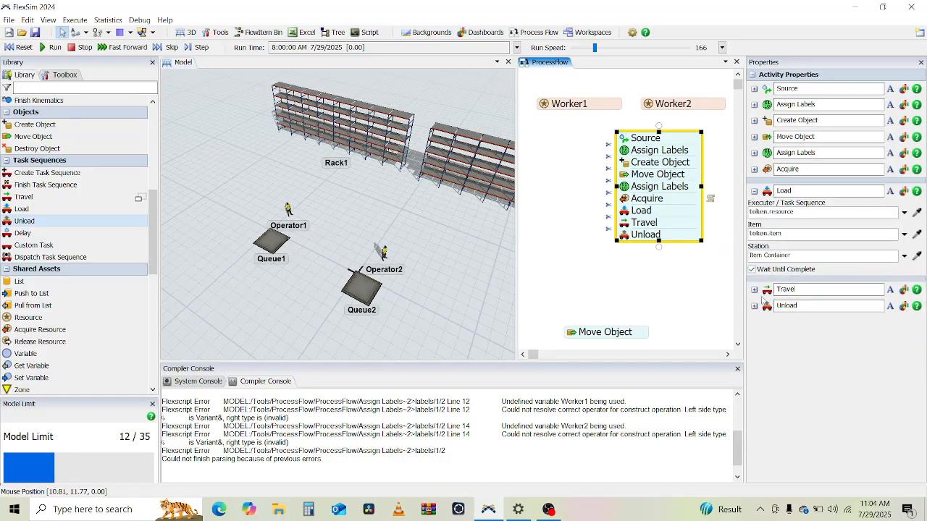
{"action": "left_click", "coordinate": [754, 306]}
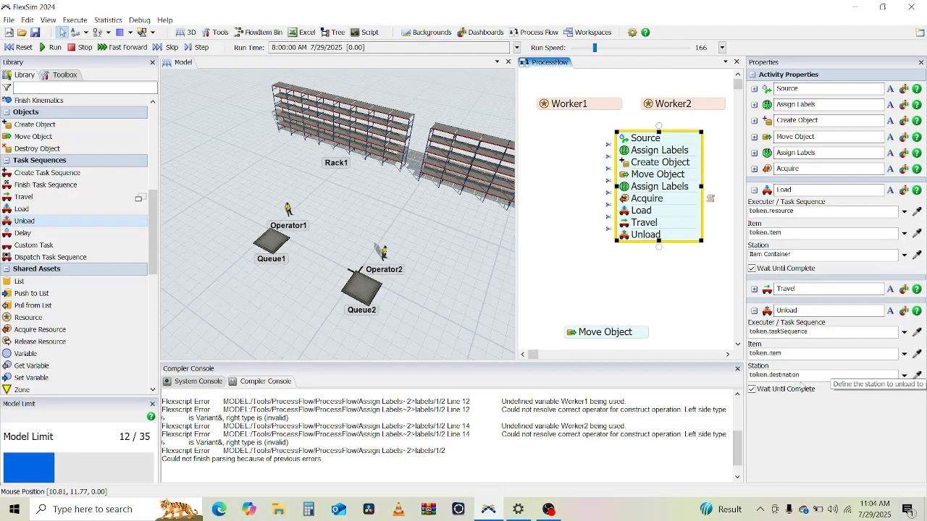
{"action": "left_click", "coordinate": [812, 331]}
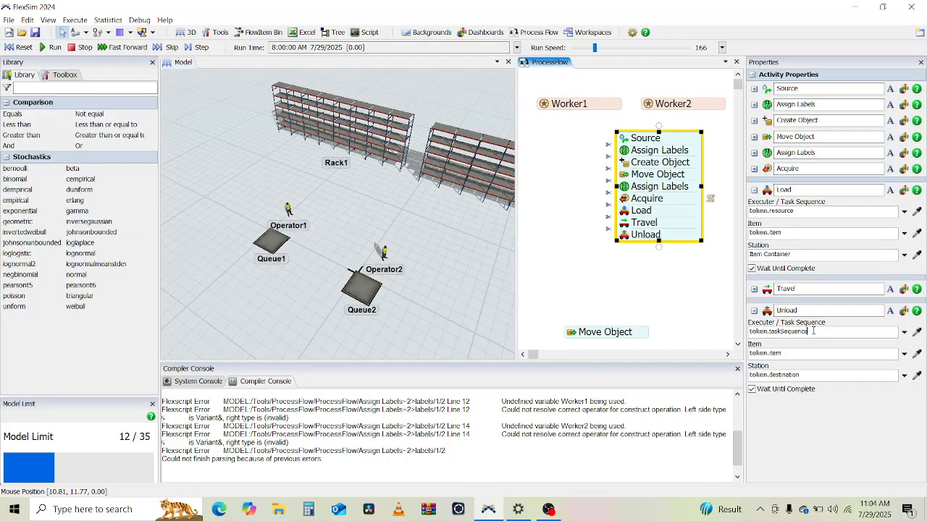
{"action": "type", "text": "resou"}
{"action": "key", "text": "Return"}
Step: Set the Unload station to a Conditional Object with the condition token.product == 1
{"action": "left_click", "coordinate": [809, 373]}
{"action": "left_click", "coordinate": [754, 290]}
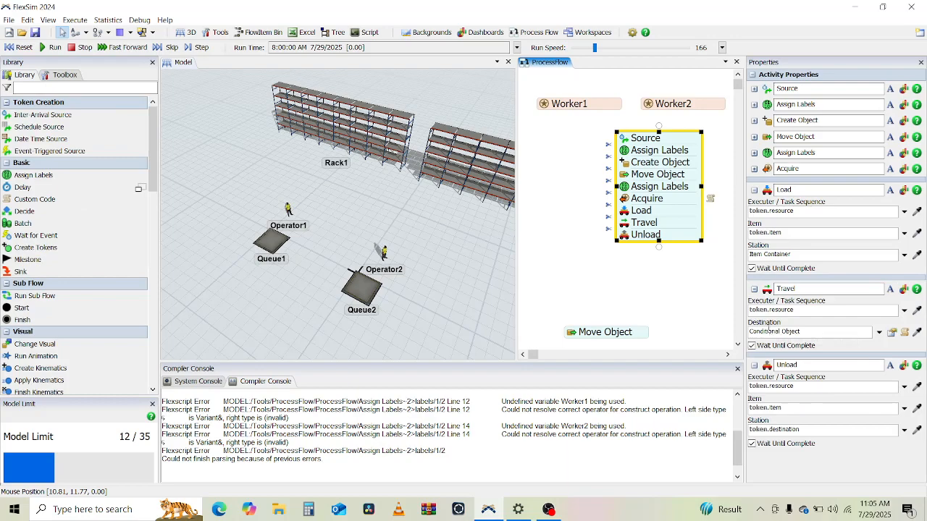
{"action": "left_click", "coordinate": [755, 289]}
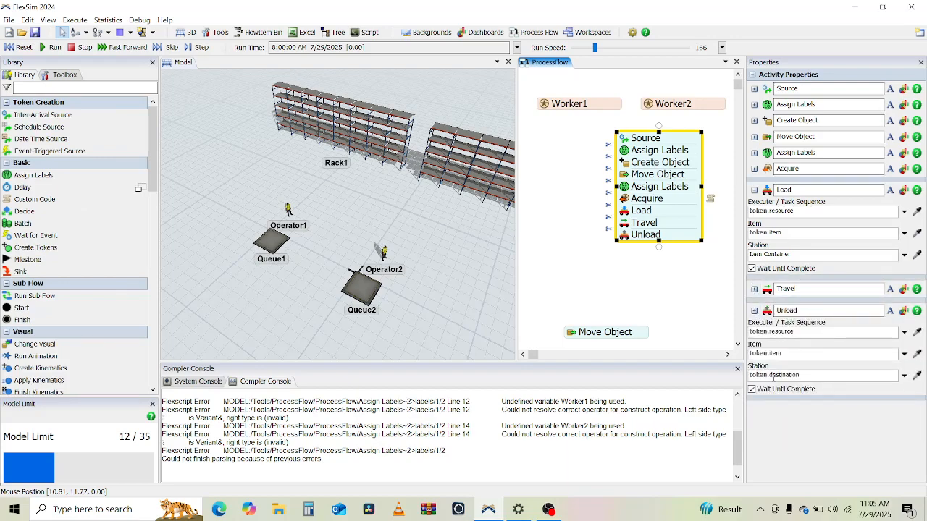
{"action": "left_click", "coordinate": [905, 376]}
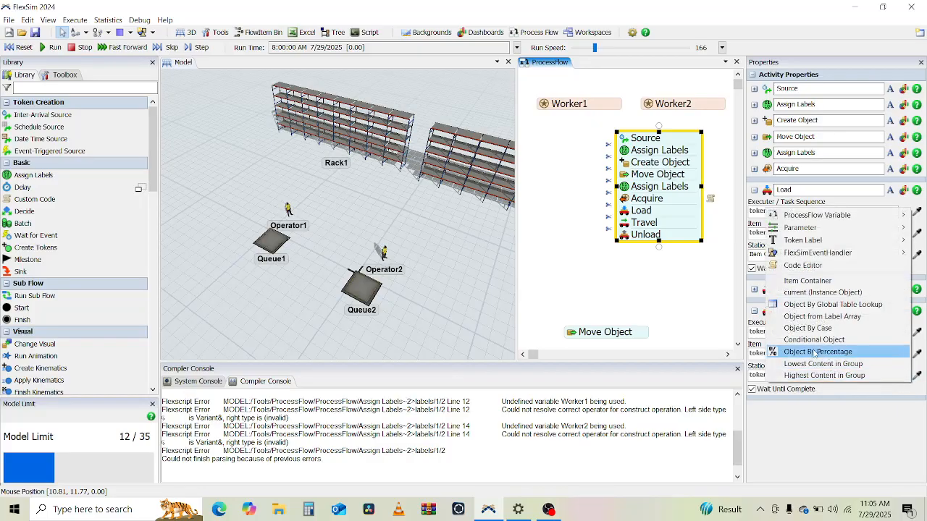
{"action": "left_click", "coordinate": [811, 339]}
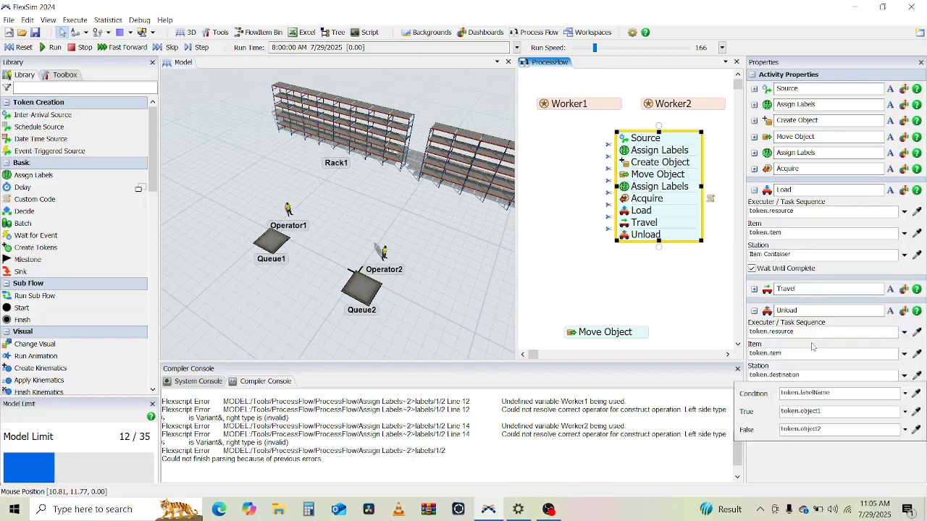
{"action": "left_click", "coordinate": [833, 393]}
{"action": "type", "text": "prod"}
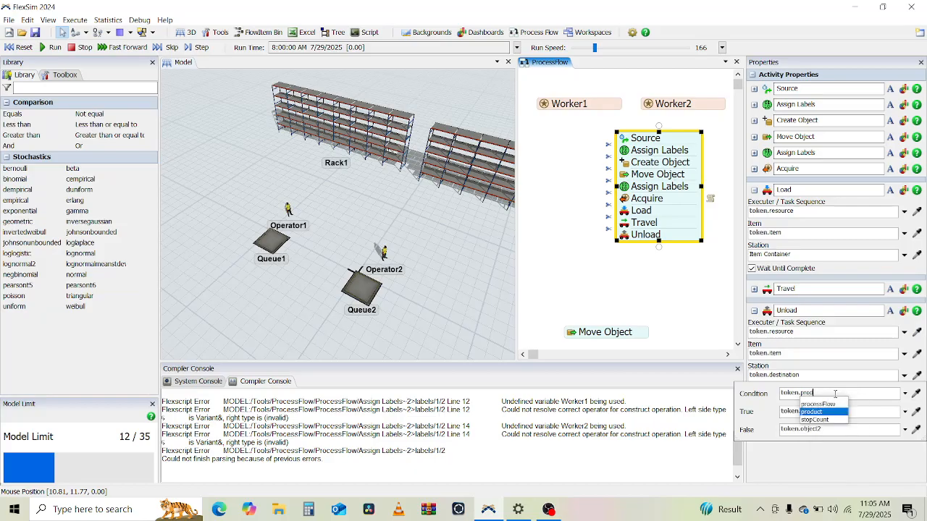
{"action": "key", "text": "Return"}
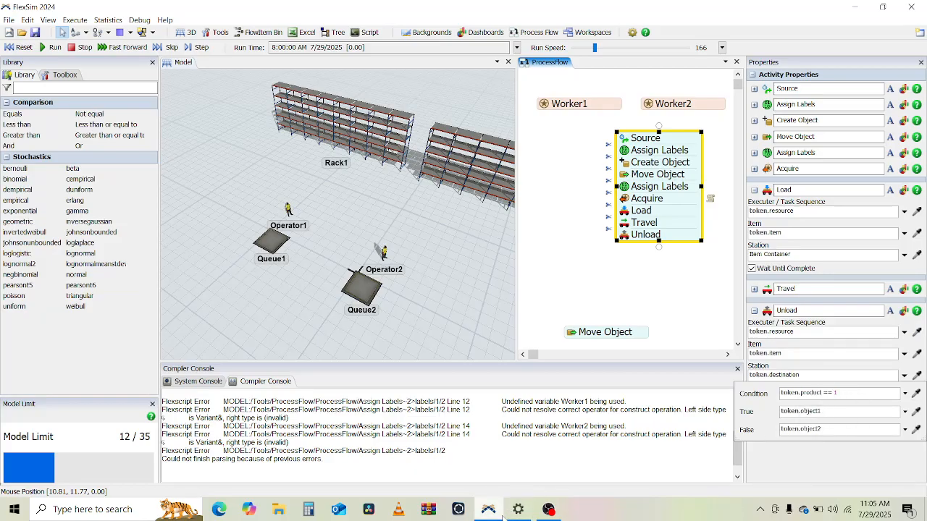
Step: Sample Rack1 as the Unload station's conditional true object
{"action": "left_click", "coordinate": [548, 515]}
{"action": "left_click", "coordinate": [548, 516]}
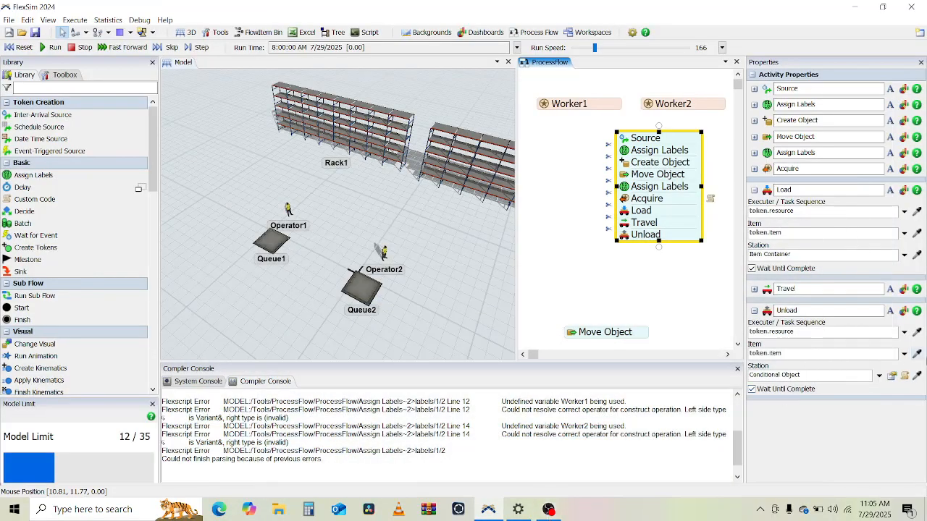
{"action": "left_click", "coordinate": [805, 375]}
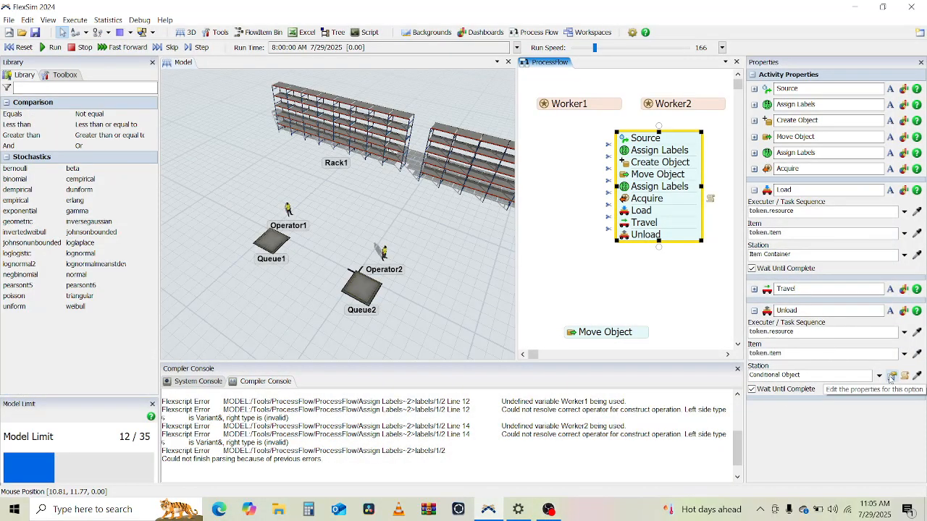
{"action": "left_click", "coordinate": [891, 377]}
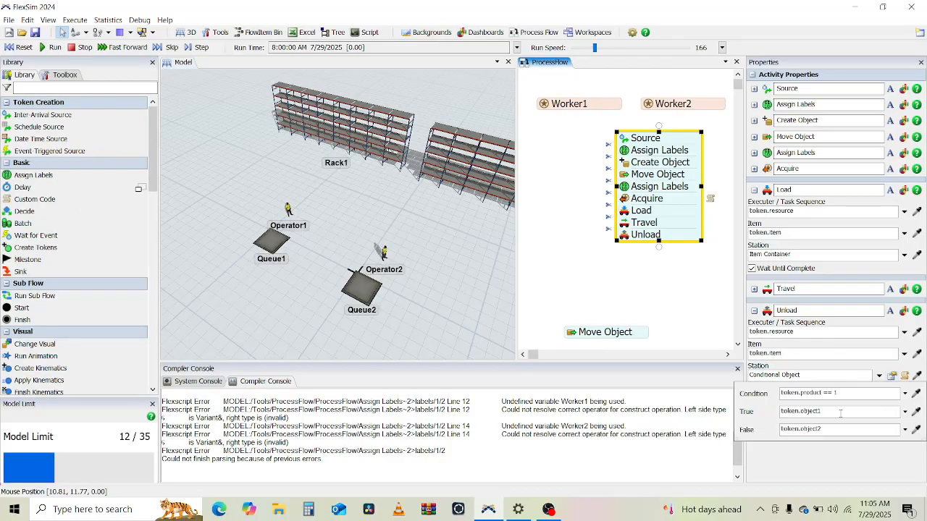
{"action": "left_click", "coordinate": [839, 414]}
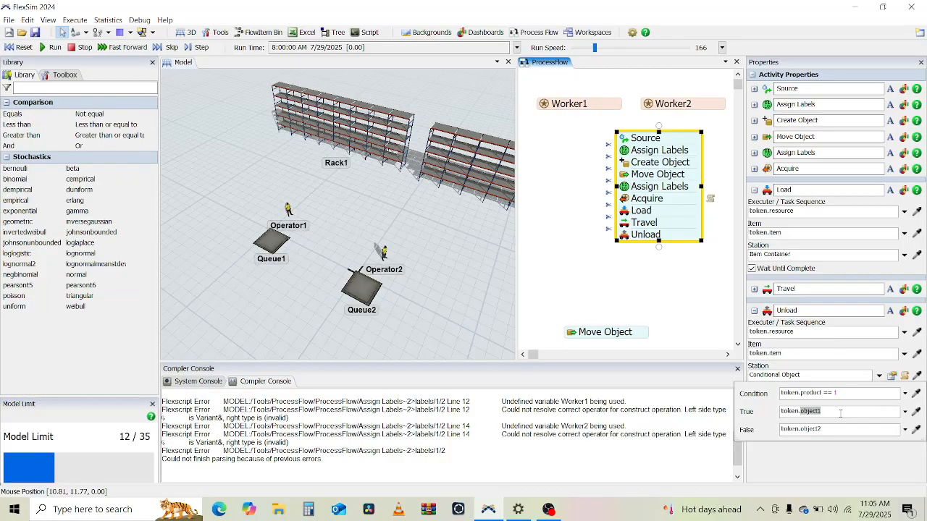
{"action": "left_click", "coordinate": [916, 412]}
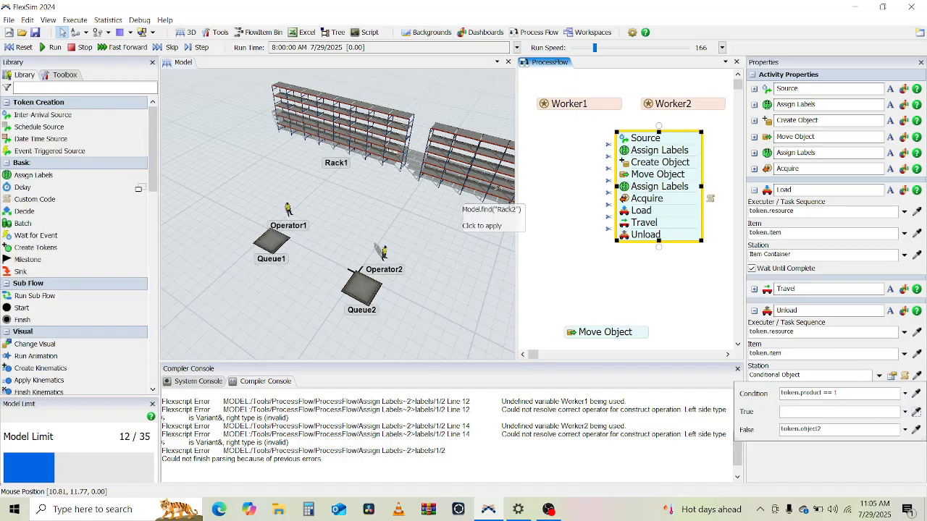
{"action": "left_click", "coordinate": [368, 148]}
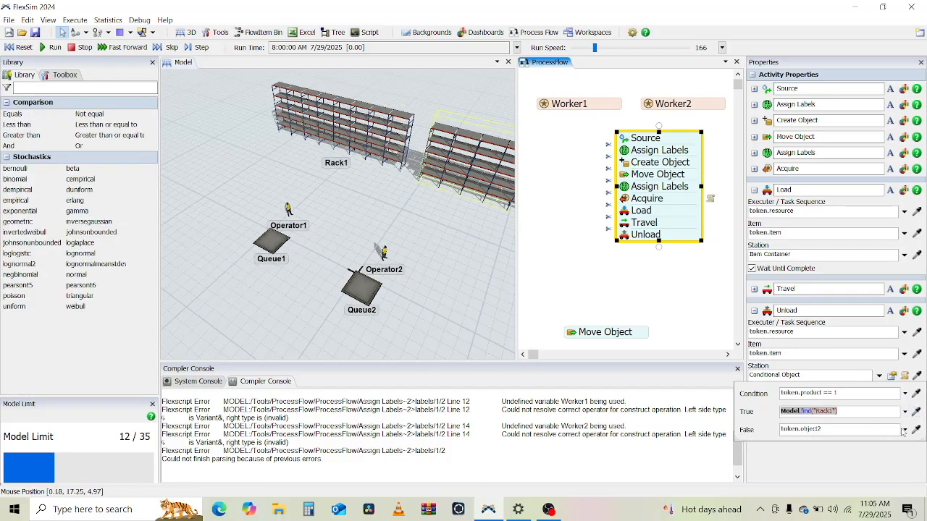
Step: Sample Rack2 as the Unload station's conditional false object
{"action": "left_click", "coordinate": [916, 430]}
{"action": "left_click", "coordinate": [434, 187]}
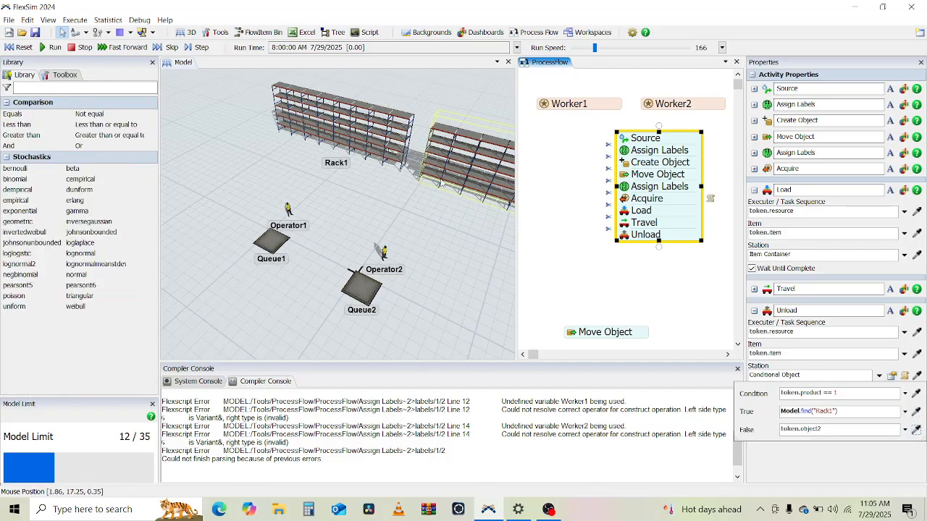
{"action": "left_click", "coordinate": [766, 474]}
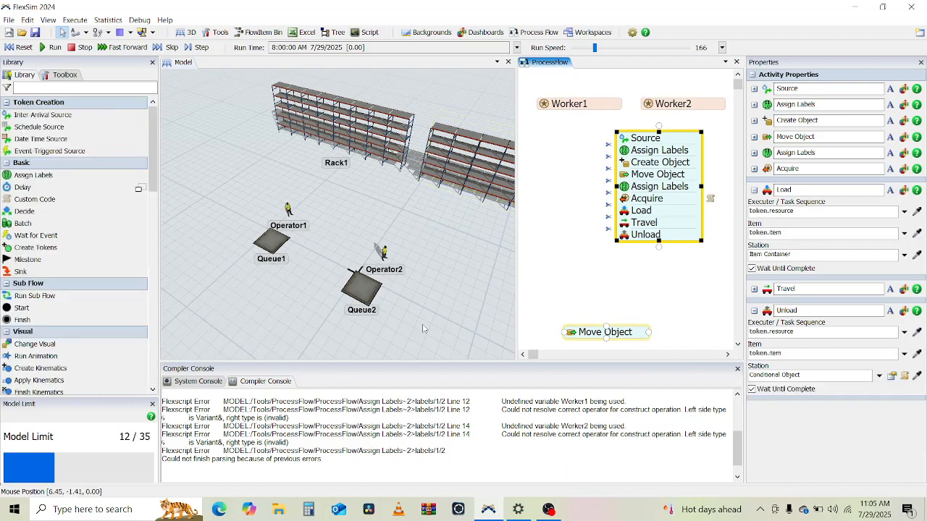
Step: Run the model to test the flow, then reset it
{"action": "left_click", "coordinate": [48, 47]}
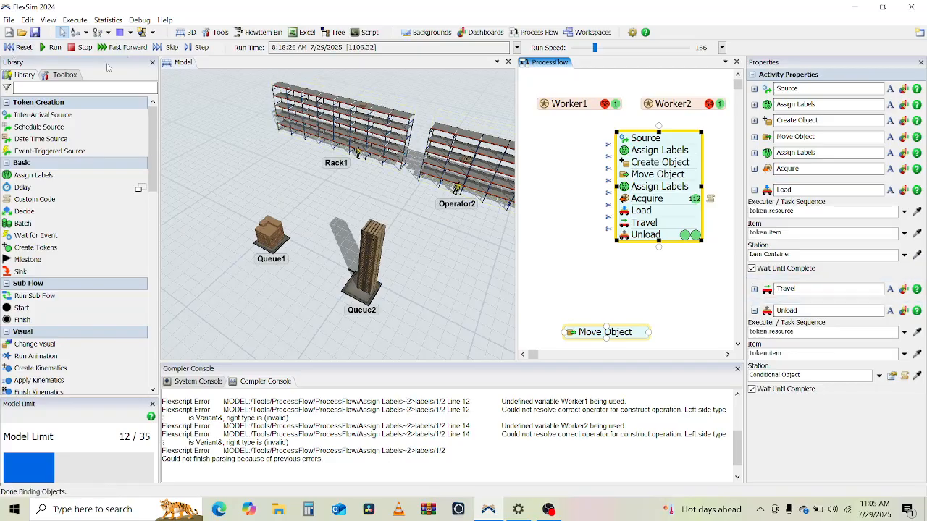
{"action": "left_click", "coordinate": [19, 47]}
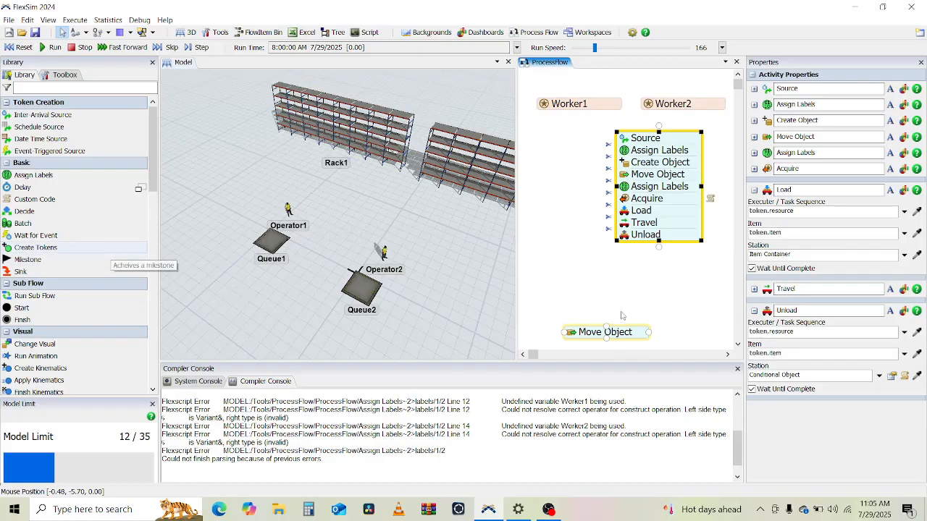
Step: Append a Release Resource activity to the main flow directly after the Unload activity
{"action": "left_click", "coordinate": [549, 284]}
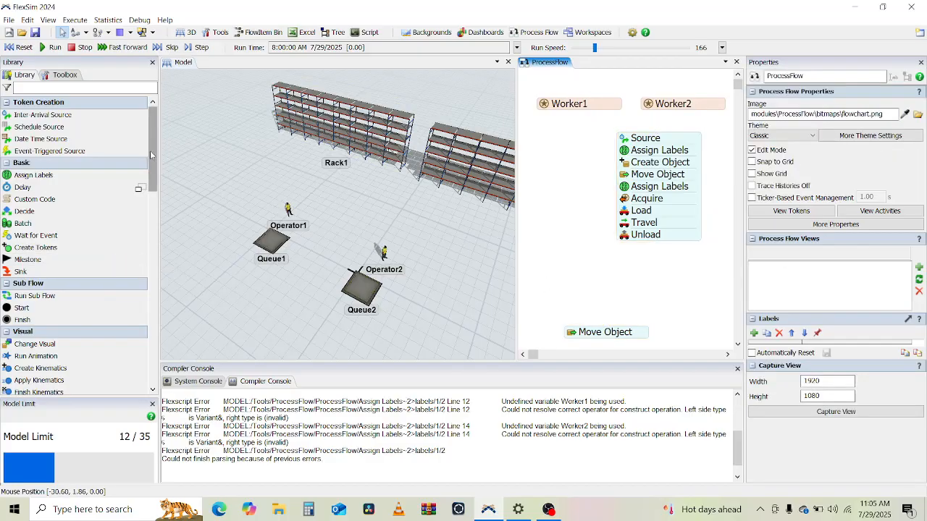
{"action": "left_click_drag", "start_coordinate": [153, 156], "coordinate": [158, 244]}
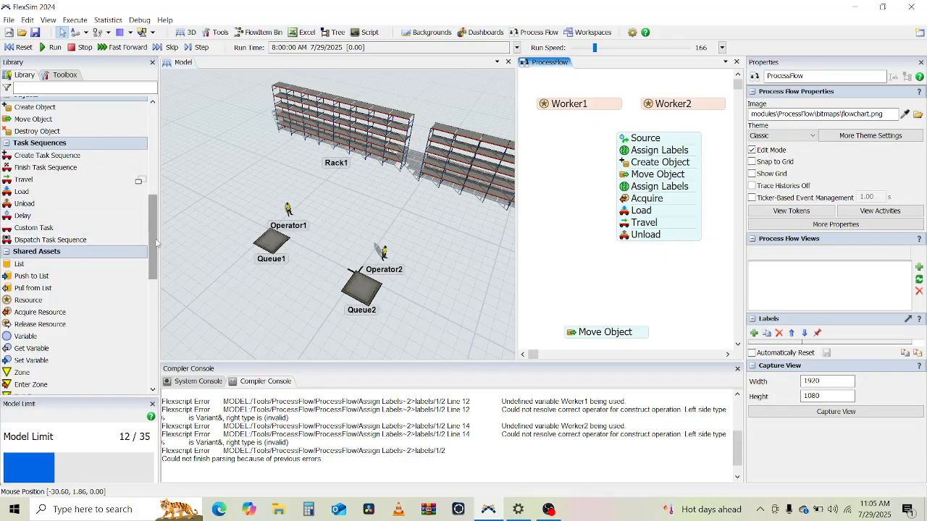
{"action": "mouse_move", "coordinate": [158, 223]}
{"action": "left_mouse_down"}
{"action": "mouse_move", "coordinate": [160, 259]}
{"action": "mouse_move", "coordinate": [152, 129]}
{"action": "mouse_move", "coordinate": [148, 230]}
{"action": "left_mouse_up"}
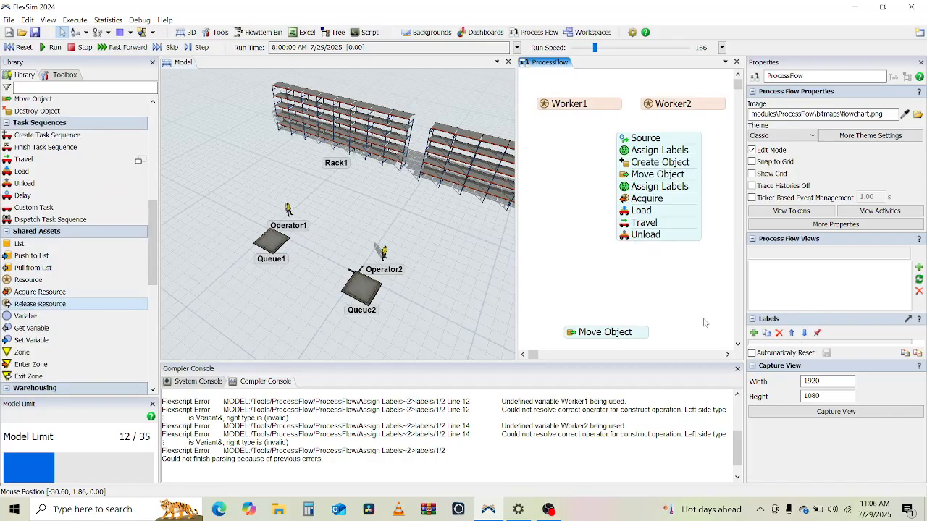
{"action": "left_click", "coordinate": [681, 250]}
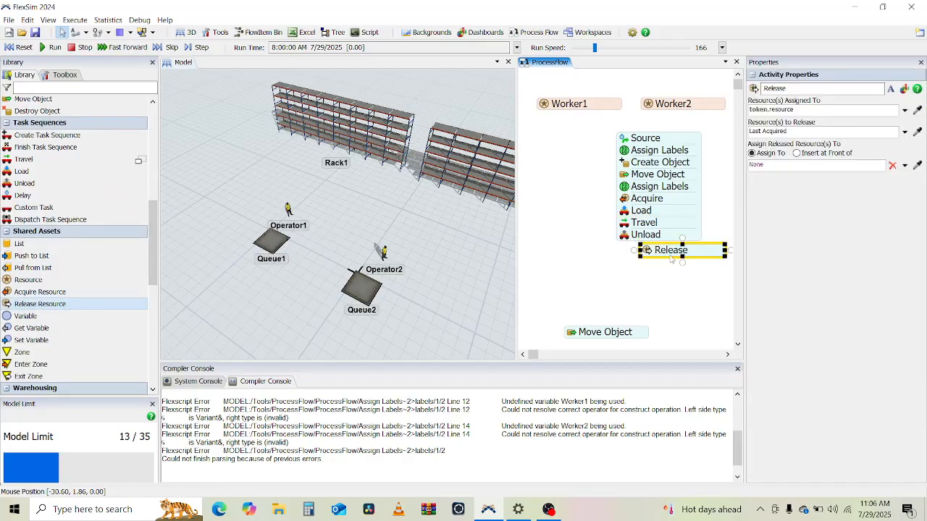
{"action": "left_click_drag", "start_coordinate": [671, 258], "coordinate": [646, 255]}
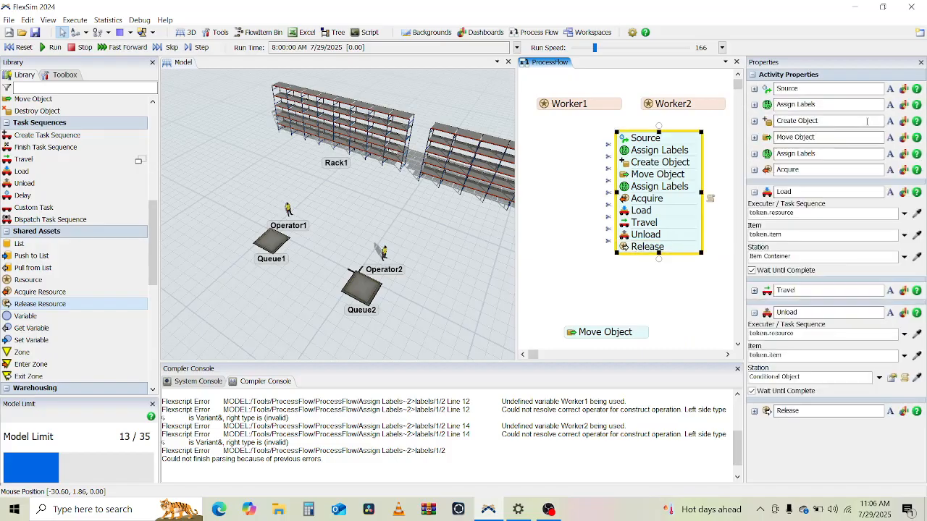
Step: Inspect the Release activity's properties for the resource assigned and the resource to release
{"action": "left_click", "coordinate": [754, 192]}
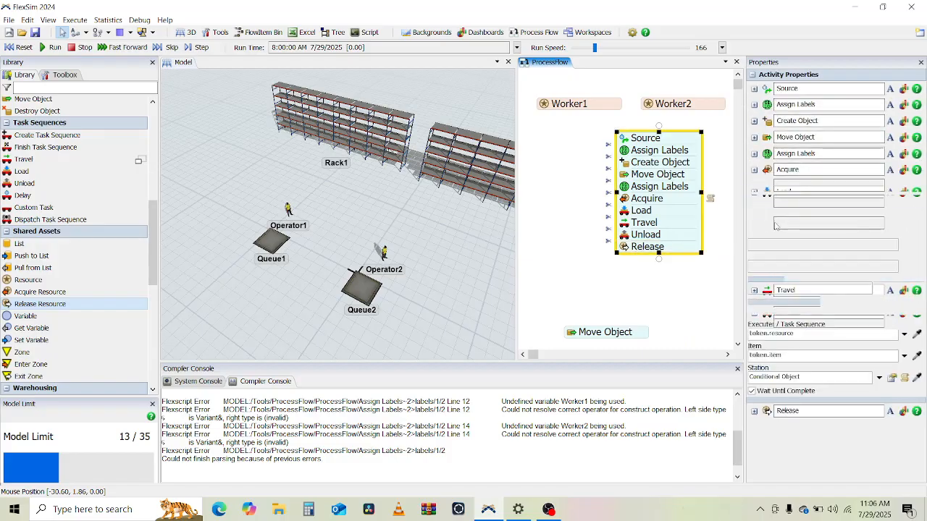
{"action": "left_click", "coordinate": [753, 223]}
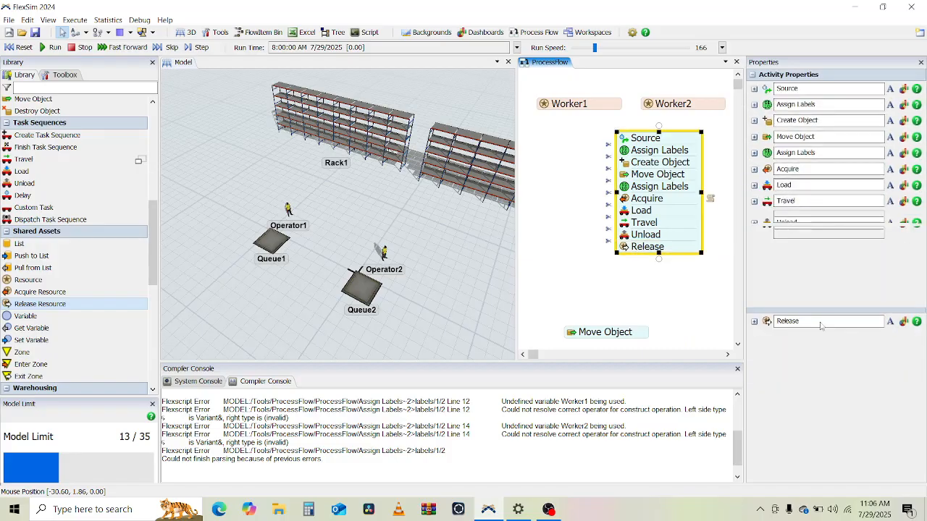
{"action": "left_click", "coordinate": [754, 232]}
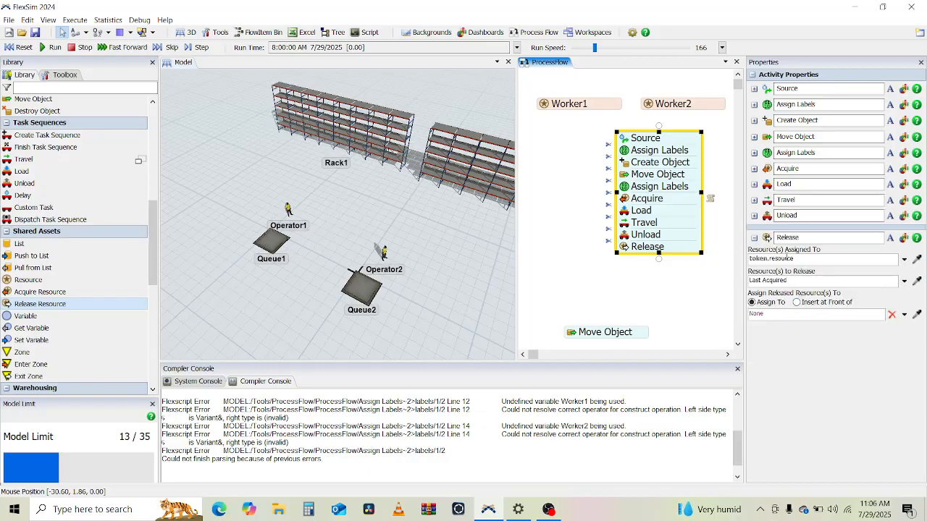
{"action": "left_click", "coordinate": [798, 259]}
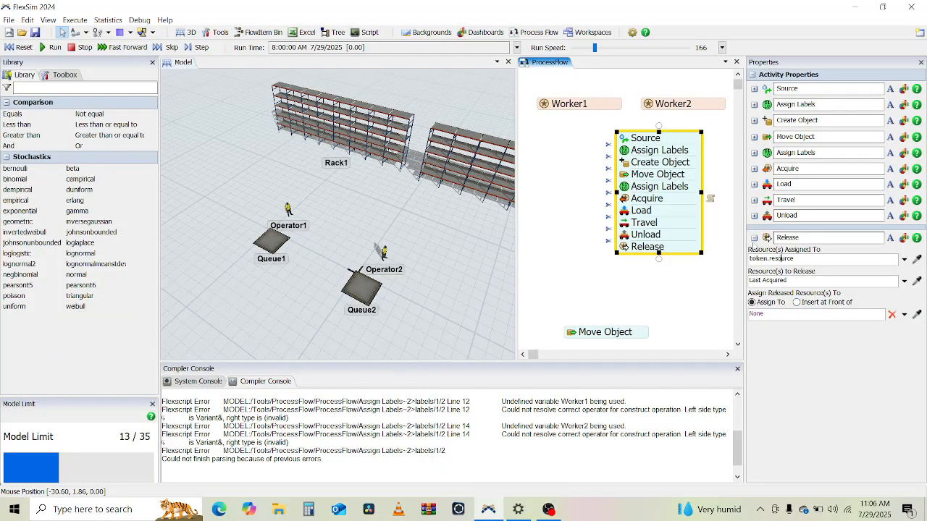
{"action": "left_click", "coordinate": [754, 238]}
{"action": "left_click", "coordinate": [537, 215]}
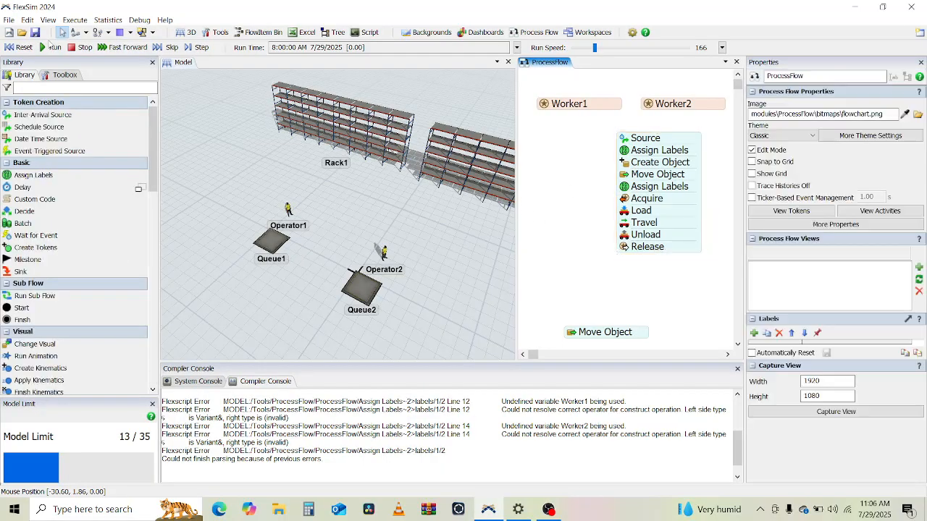
Step: Run the model and watch the operators carry products from the queues into the racks
{"action": "left_click", "coordinate": [51, 47]}
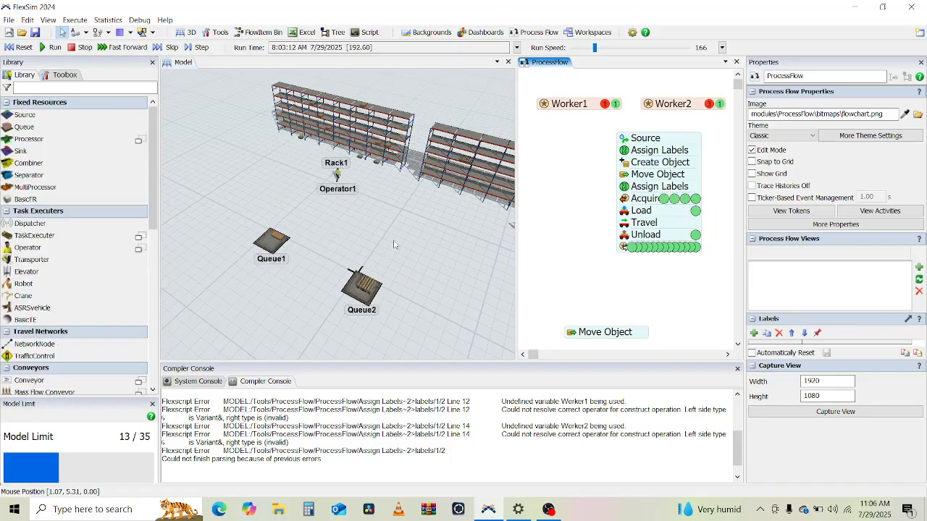
{"action": "mouse_move", "coordinate": [407, 239]}
{"action": "right_mouse_down"}
{"action": "mouse_move", "coordinate": [419, 228]}
{"action": "mouse_move", "coordinate": [388, 234]}
{"action": "mouse_move", "coordinate": [409, 236]}
{"action": "right_mouse_up"}
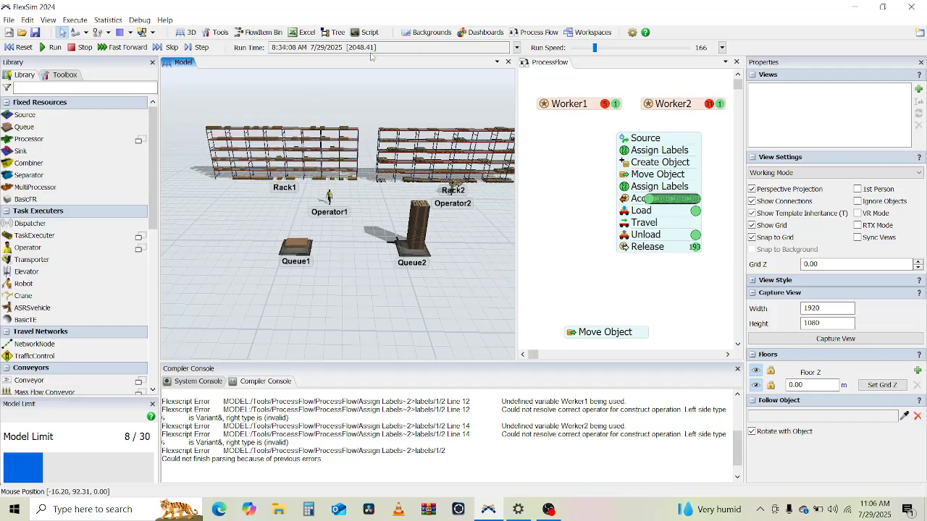
{"action": "left_click_drag", "start_coordinate": [457, 326], "coordinate": [404, 352]}
{"action": "left_click_drag", "start_coordinate": [444, 306], "coordinate": [407, 319]}
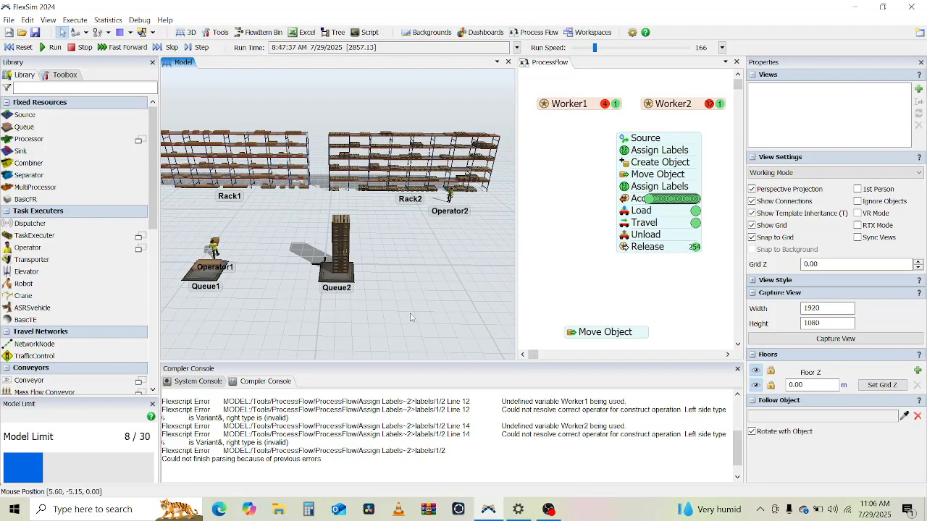
{"action": "right_click_drag", "start_coordinate": [466, 287], "coordinate": [438, 298]}
{"action": "scroll", "coordinate": [333, 181], "scroll_direction": "down", "scroll_amount": 5}
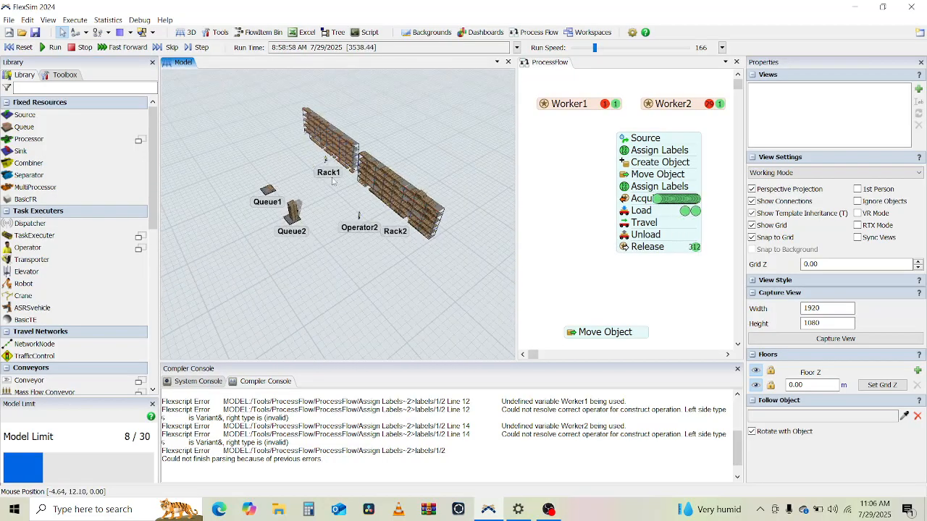